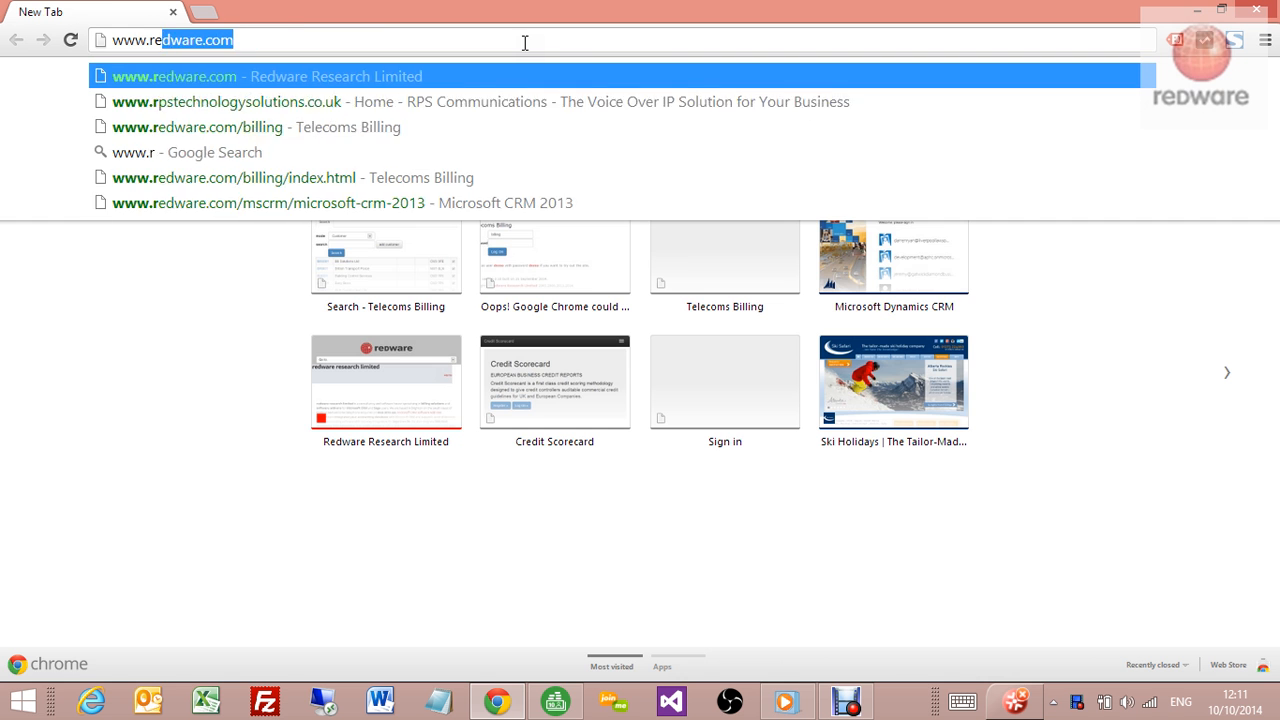
pyautogui.press('Return')
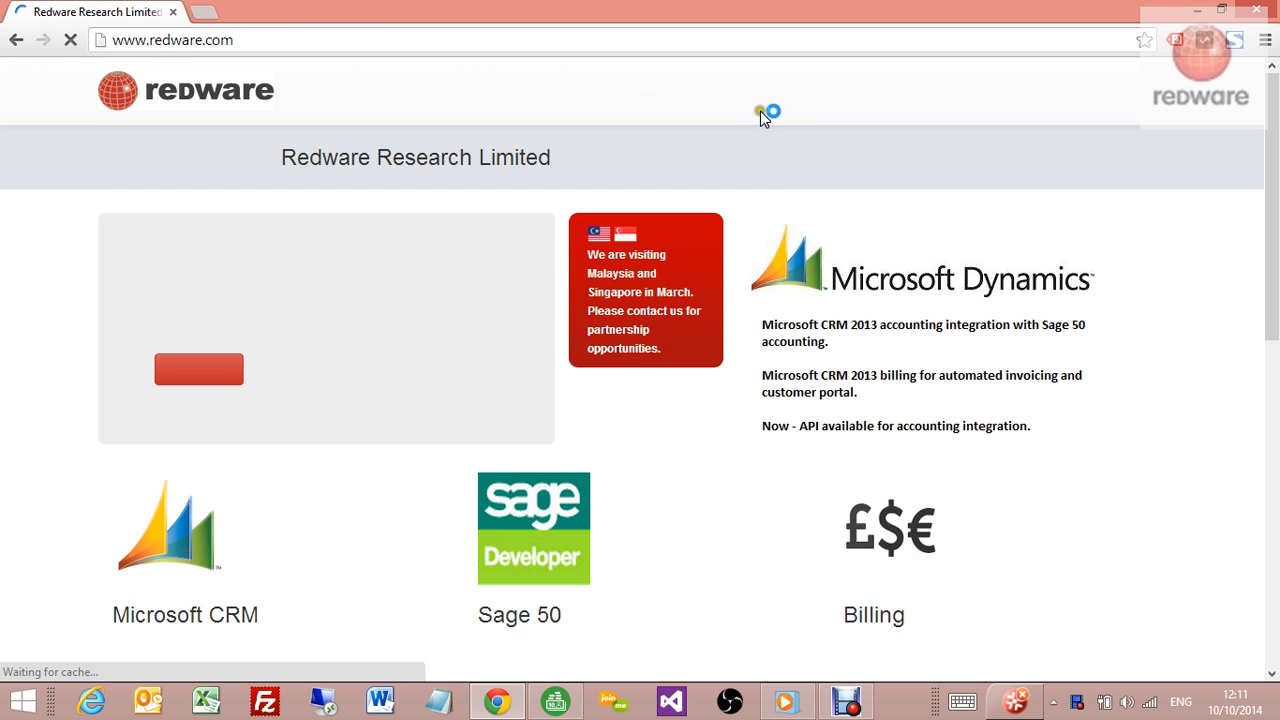
pyautogui.click(868, 94)
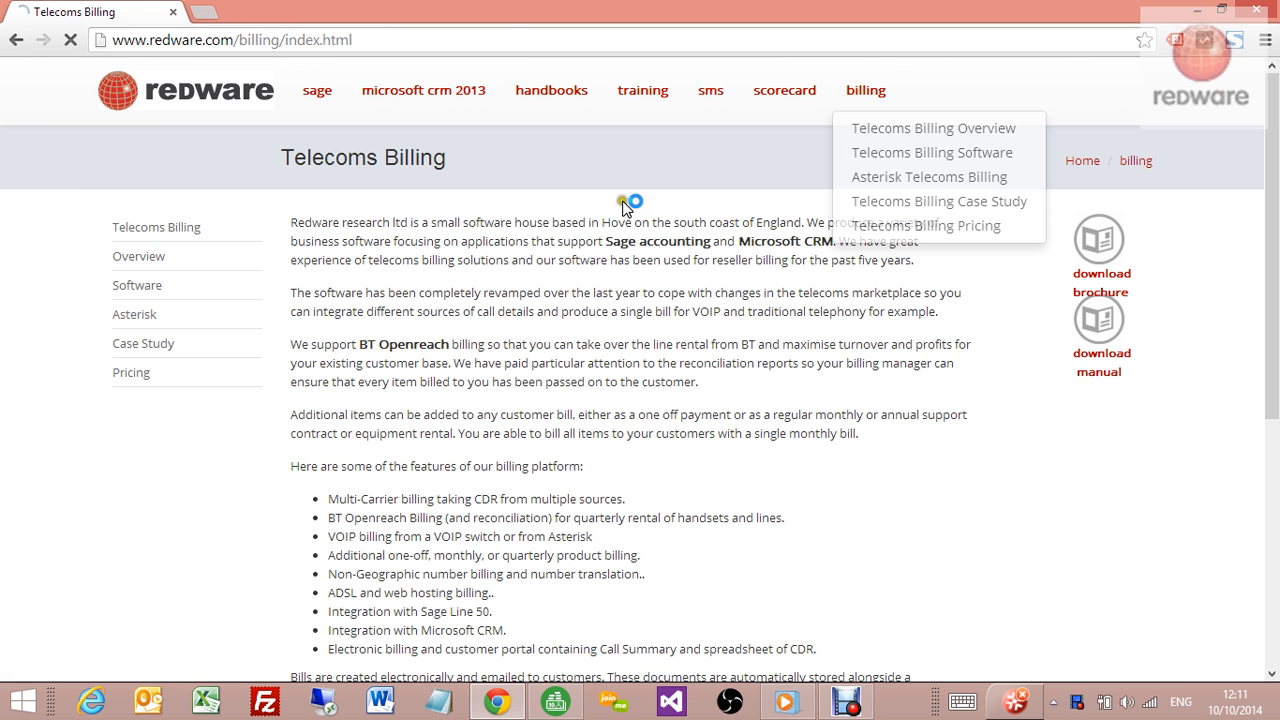
pyautogui.click(415, 94)
pyautogui.moveTo(325, 92)
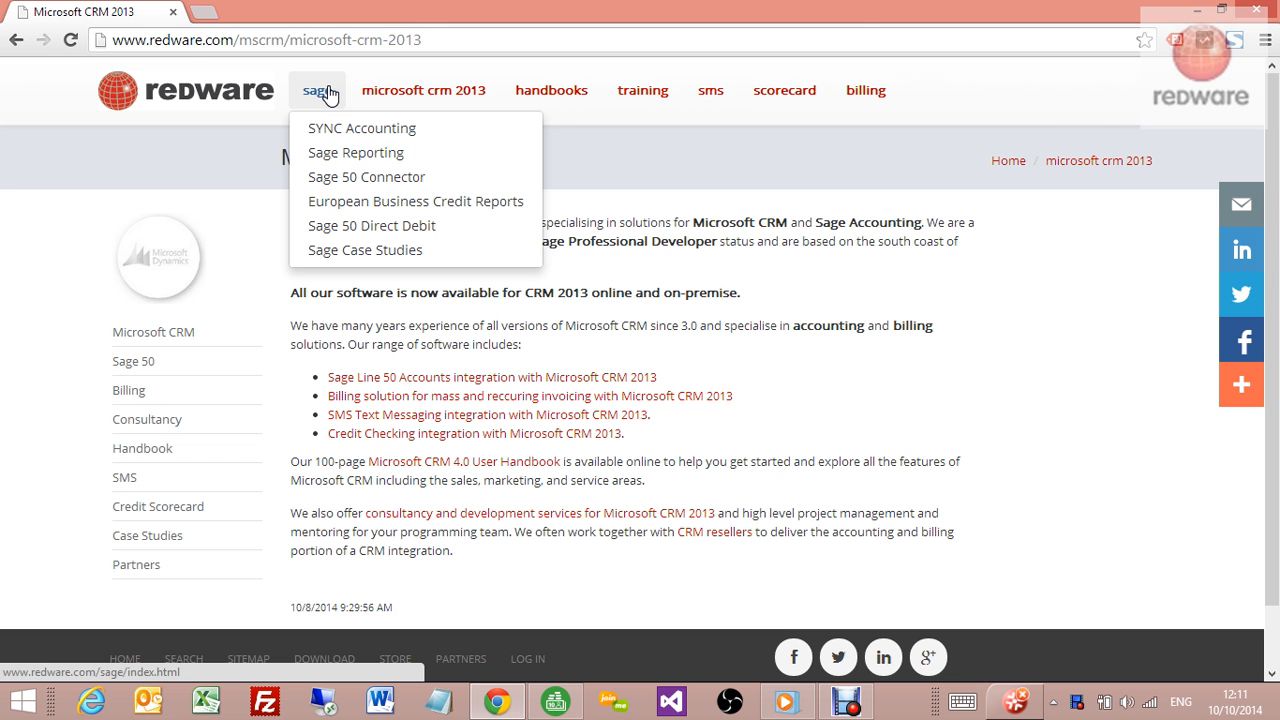
pyautogui.click(451, 33)
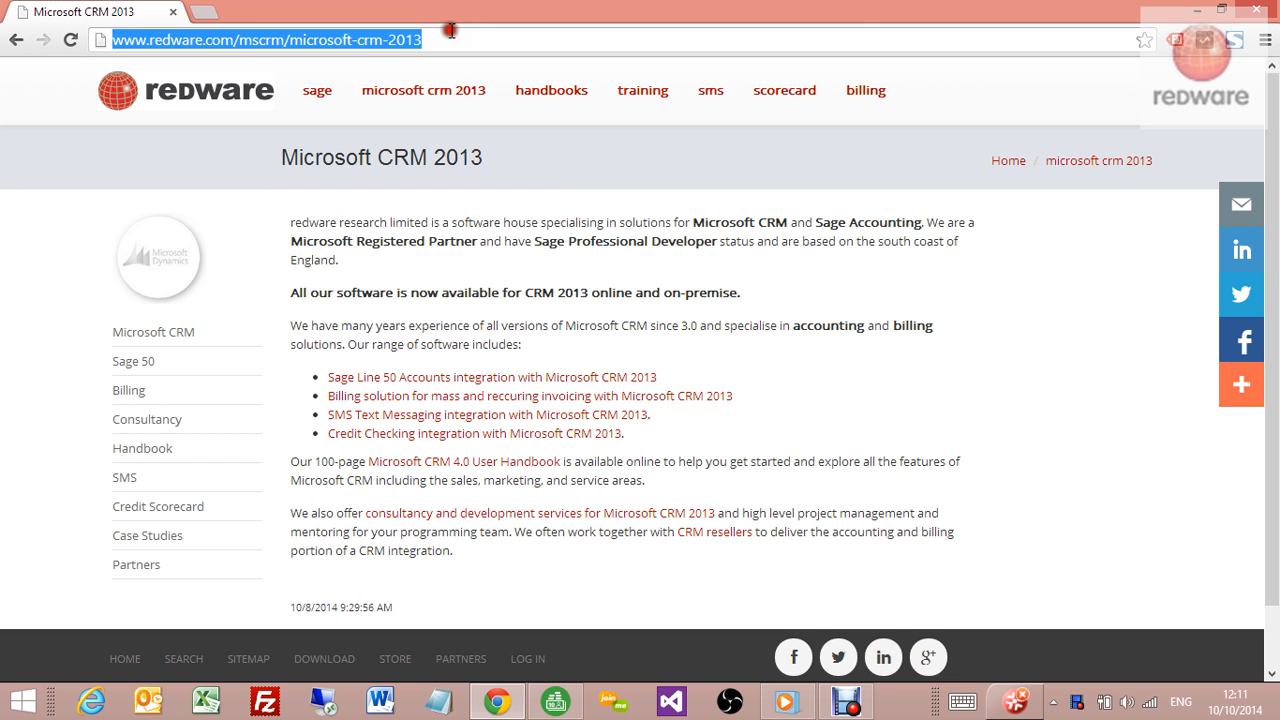
pyautogui.write('www.tee')
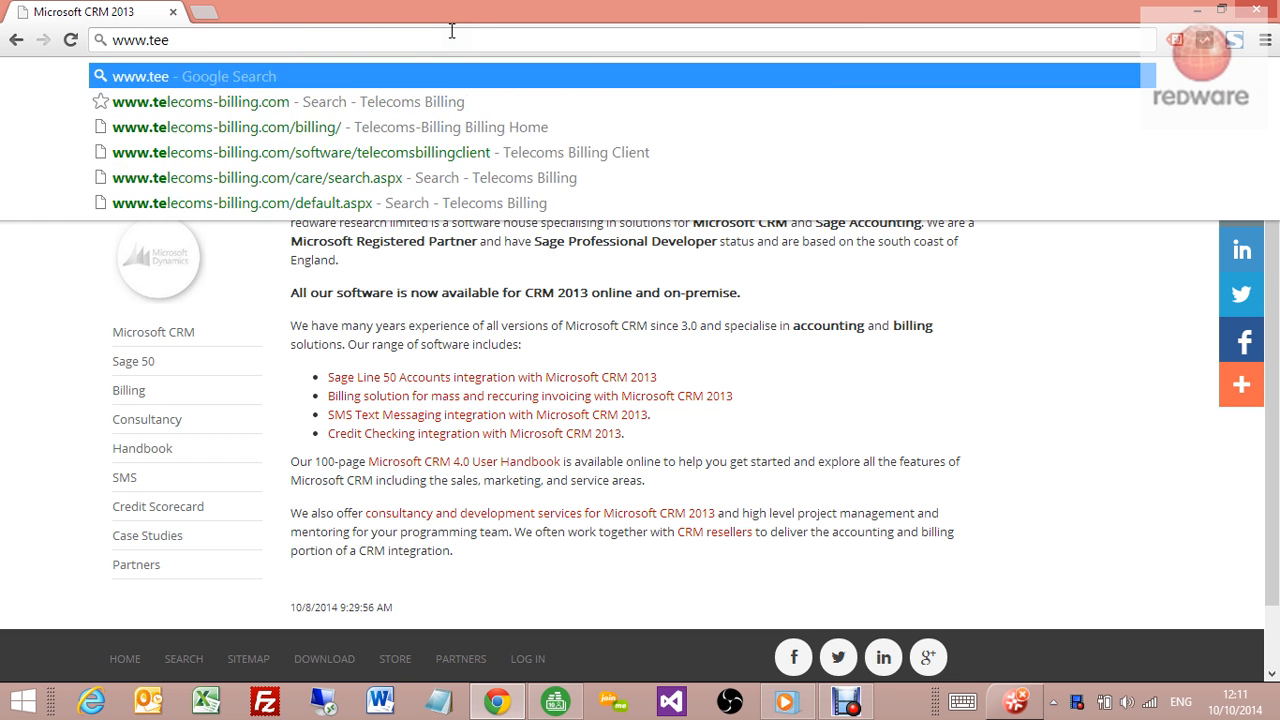
pyautogui.press('BackSpace')
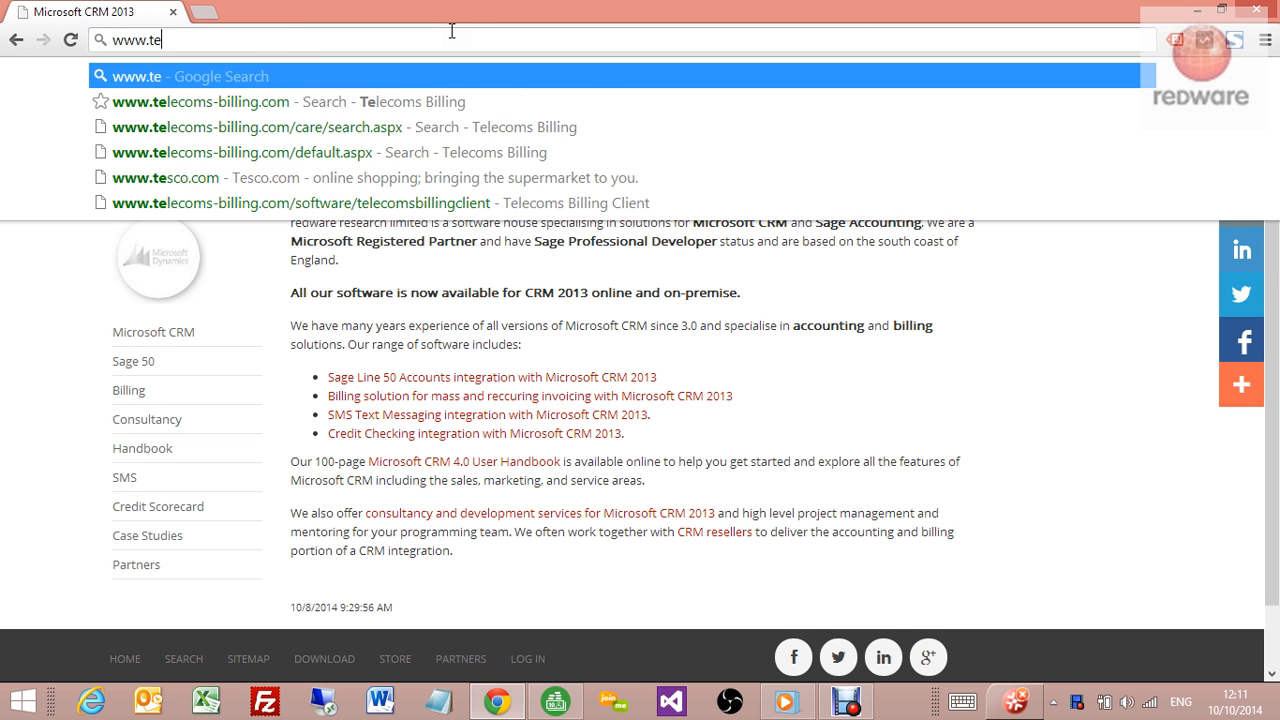
pyautogui.write('l')
pyautogui.press('Return')
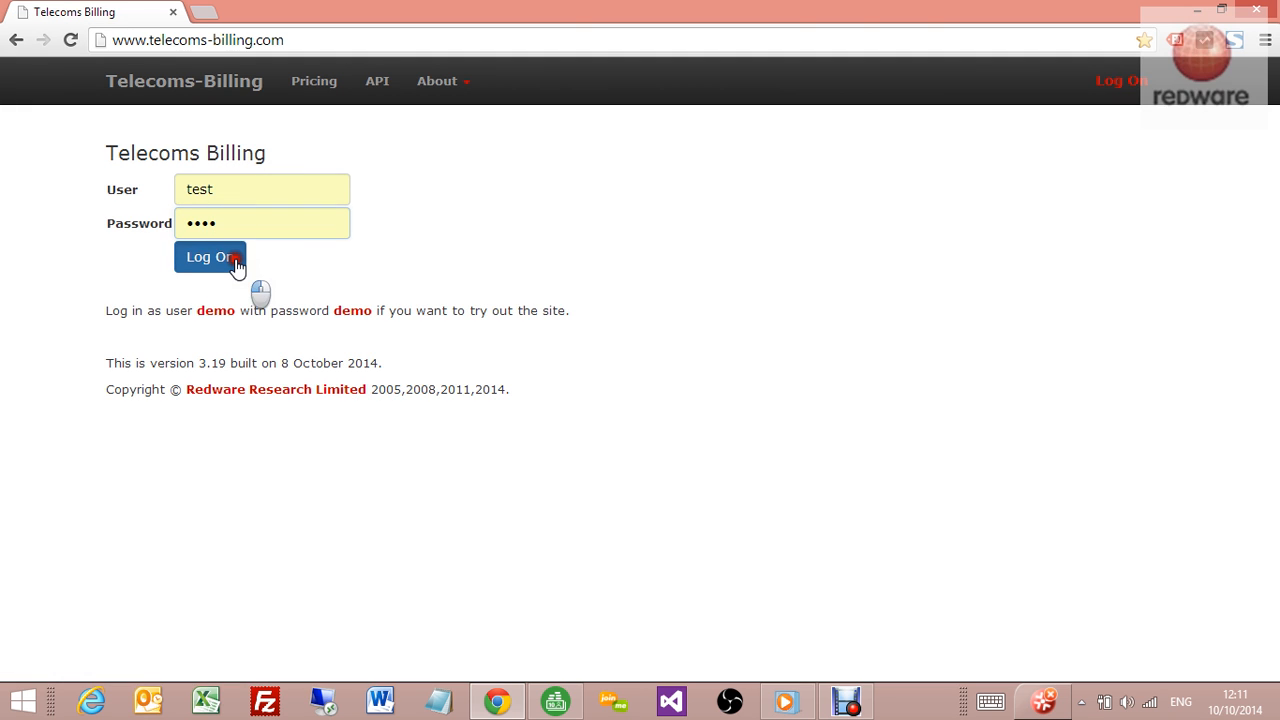
pyautogui.click(236, 262)
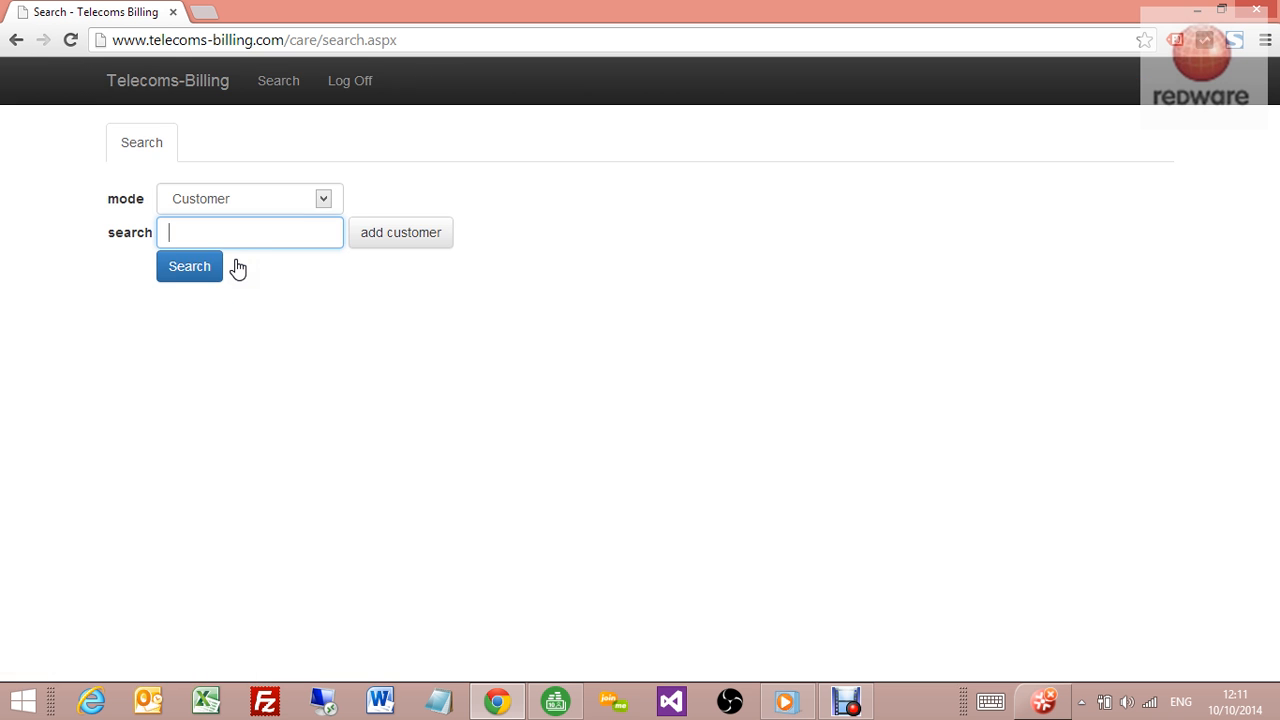
# List all customers with a blank search and open the Redware Research Limited record
pyautogui.click(190, 266)
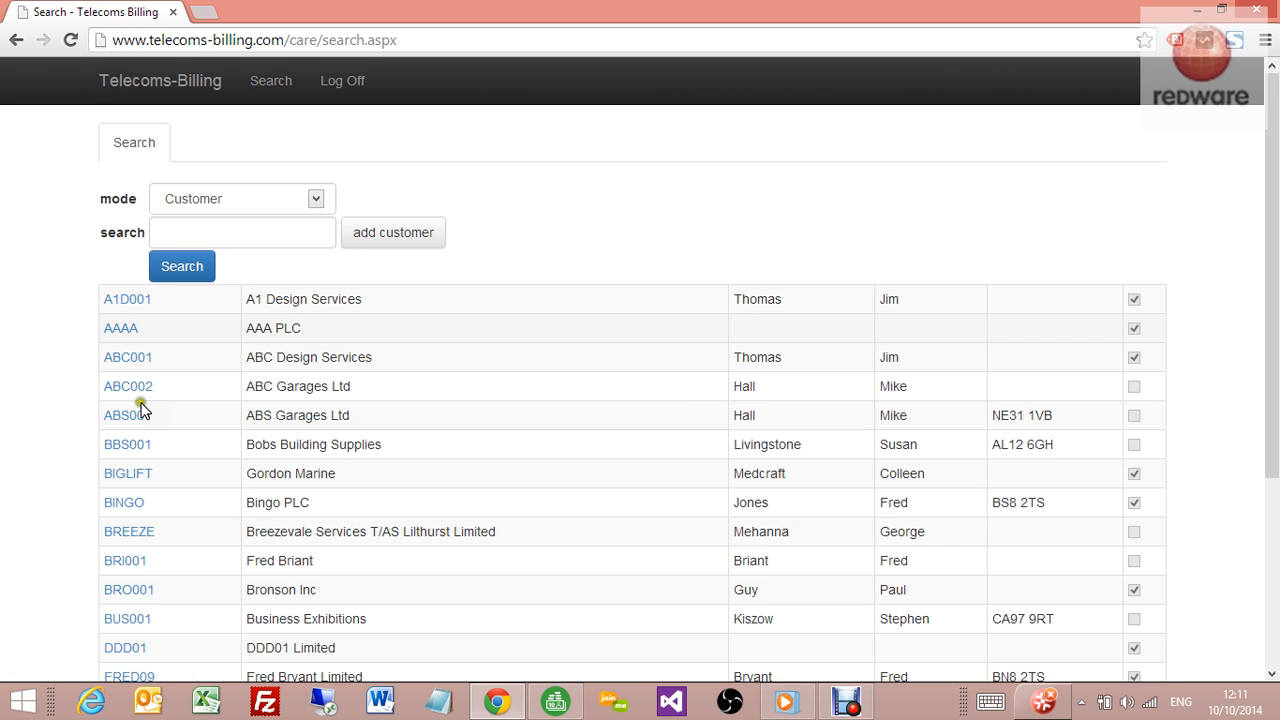
pyautogui.scroll(-3, 150, 510)
pyautogui.click(137, 562)
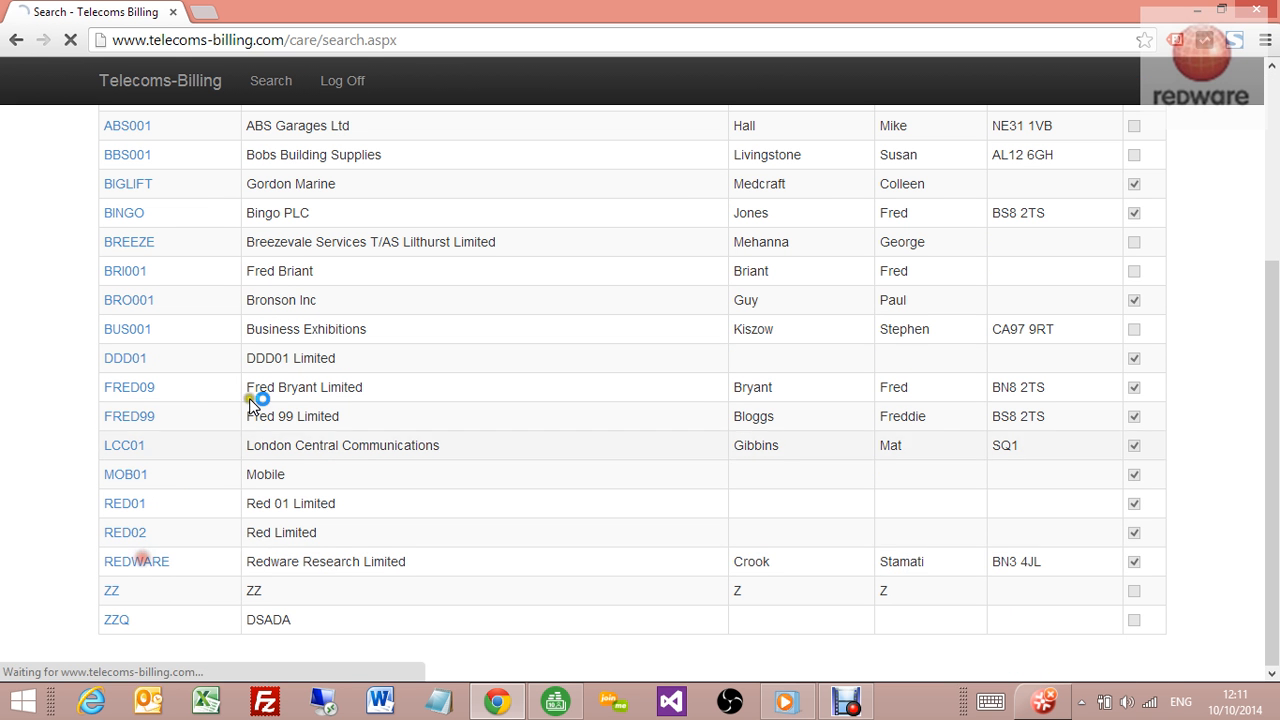
# Review the Redware Research Limited services, covering its lines, number translation and products
pyautogui.click(322, 146)
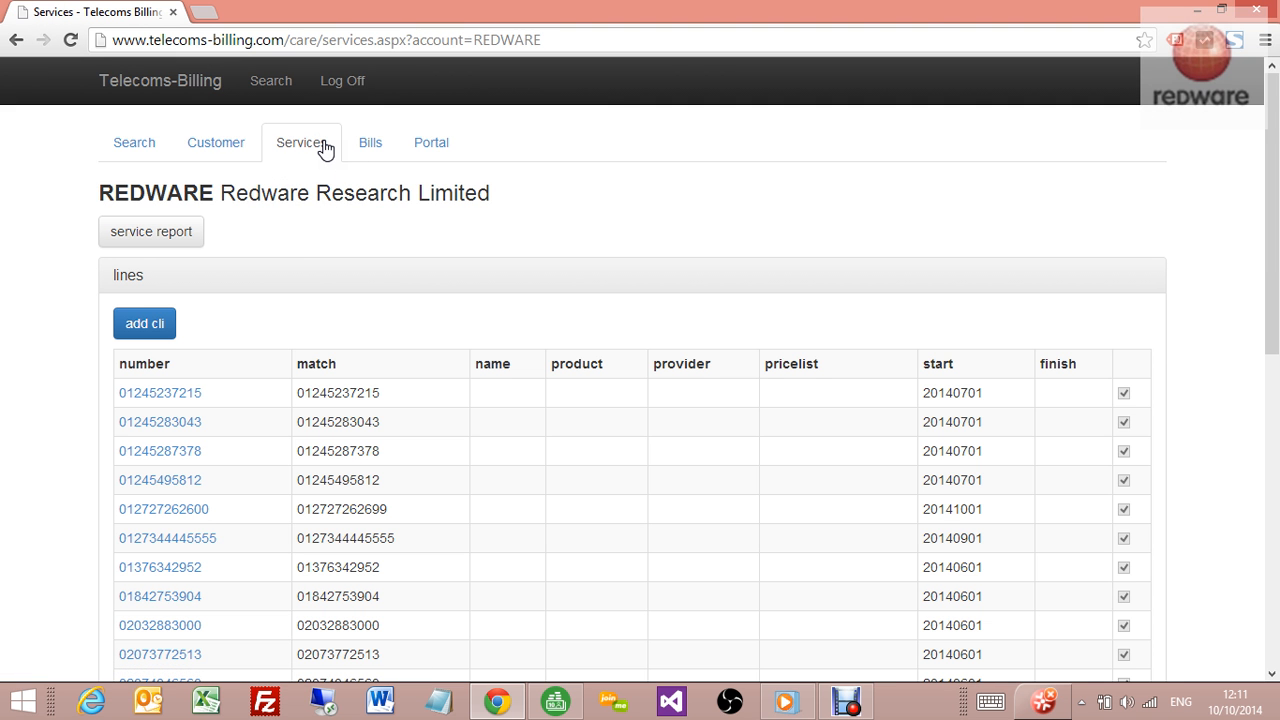
pyautogui.scroll(-7, 371, 209)
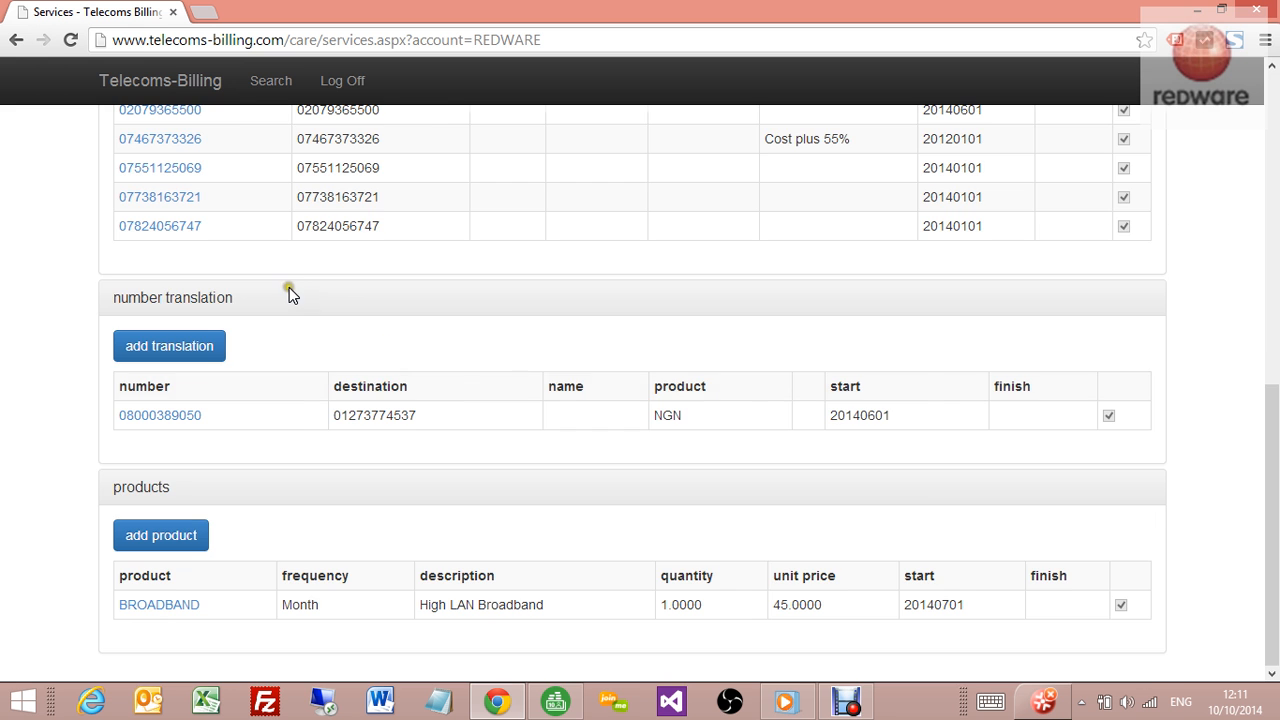
pyautogui.scroll(7, 289, 287)
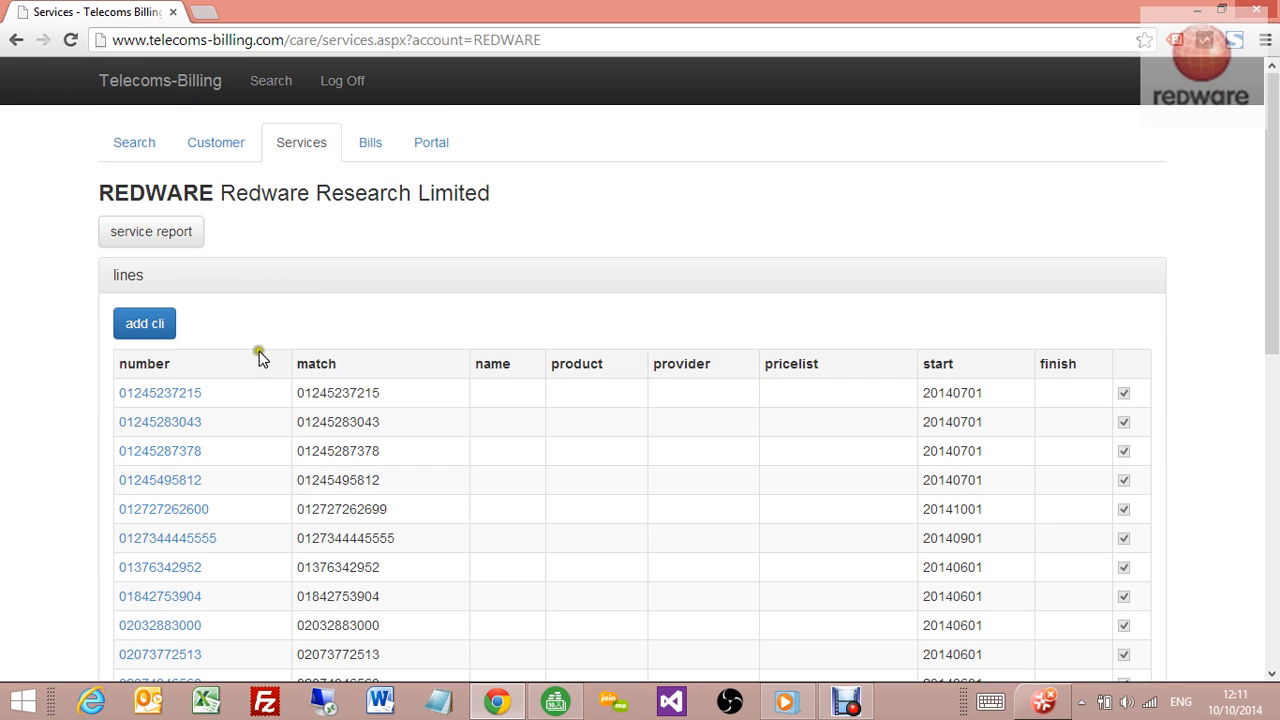
pyautogui.scroll(-6, 275, 464)
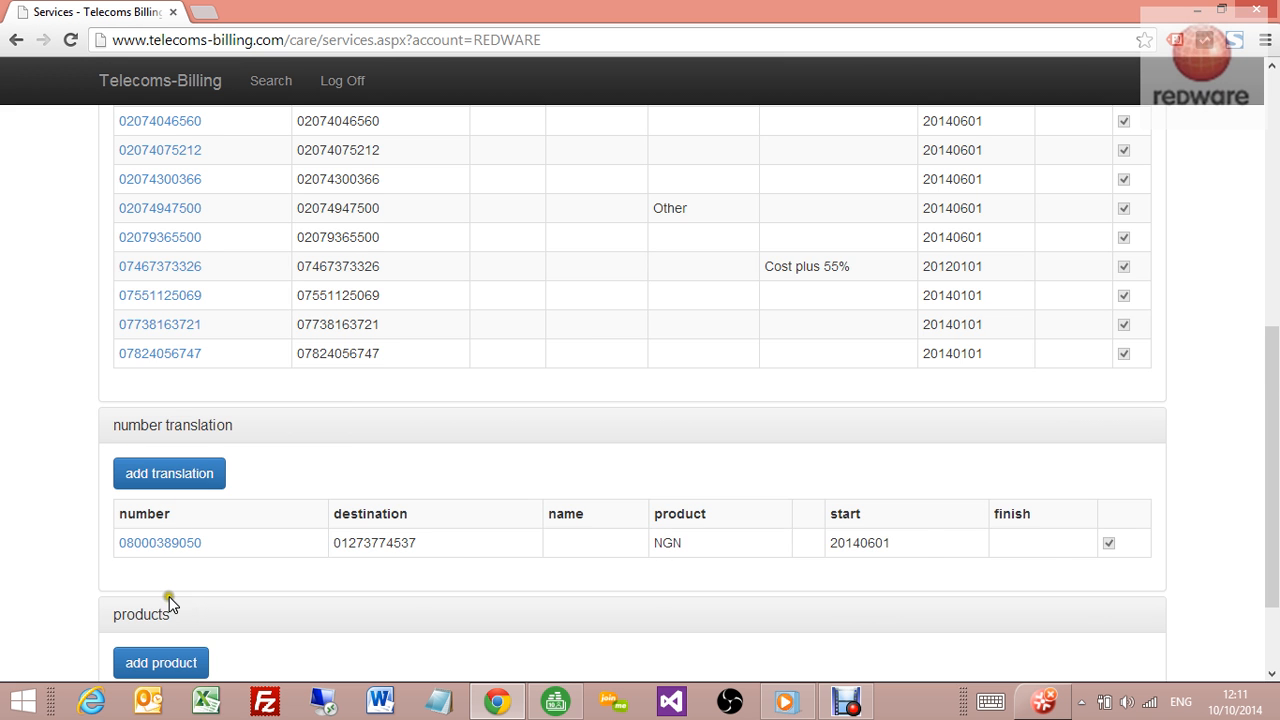
pyautogui.scroll(-2, 185, 605)
pyautogui.scroll(7, 460, 346)
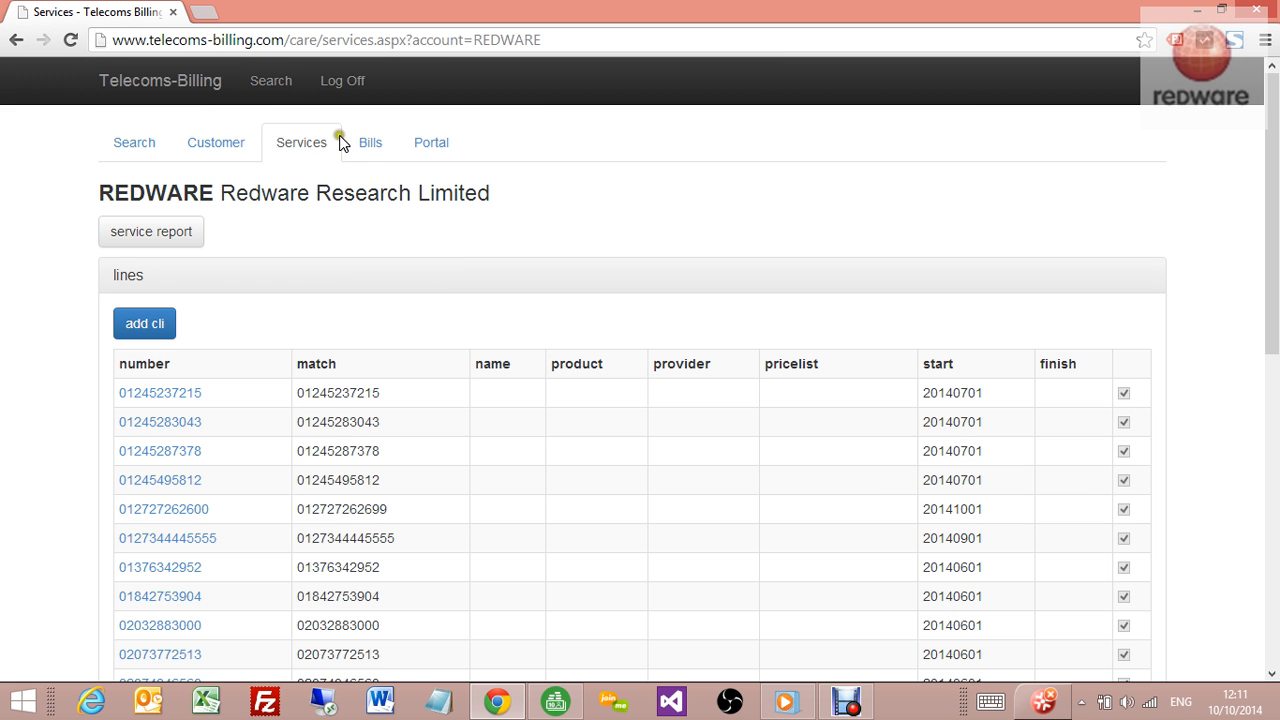
# Open the customer's bill dated 20140801 to view its invoice items, and close the browser
pyautogui.click(362, 148)
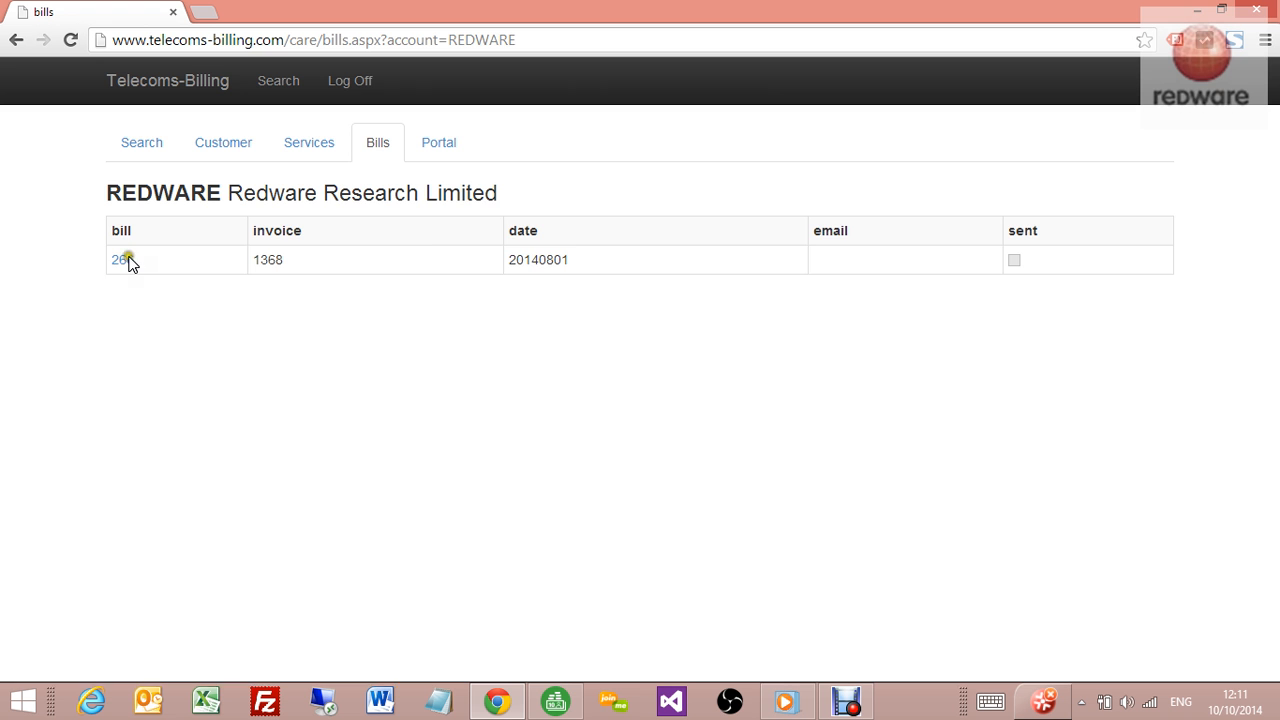
pyautogui.click(124, 260)
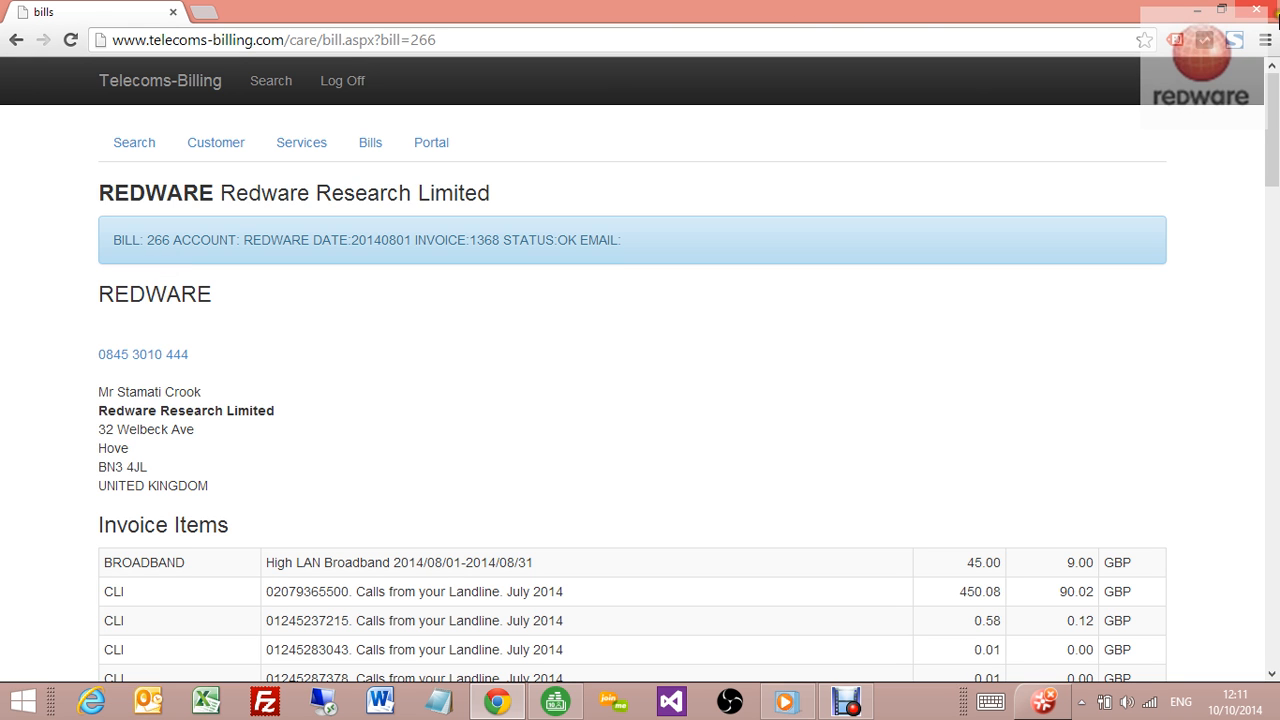
pyautogui.click(1272, 3)
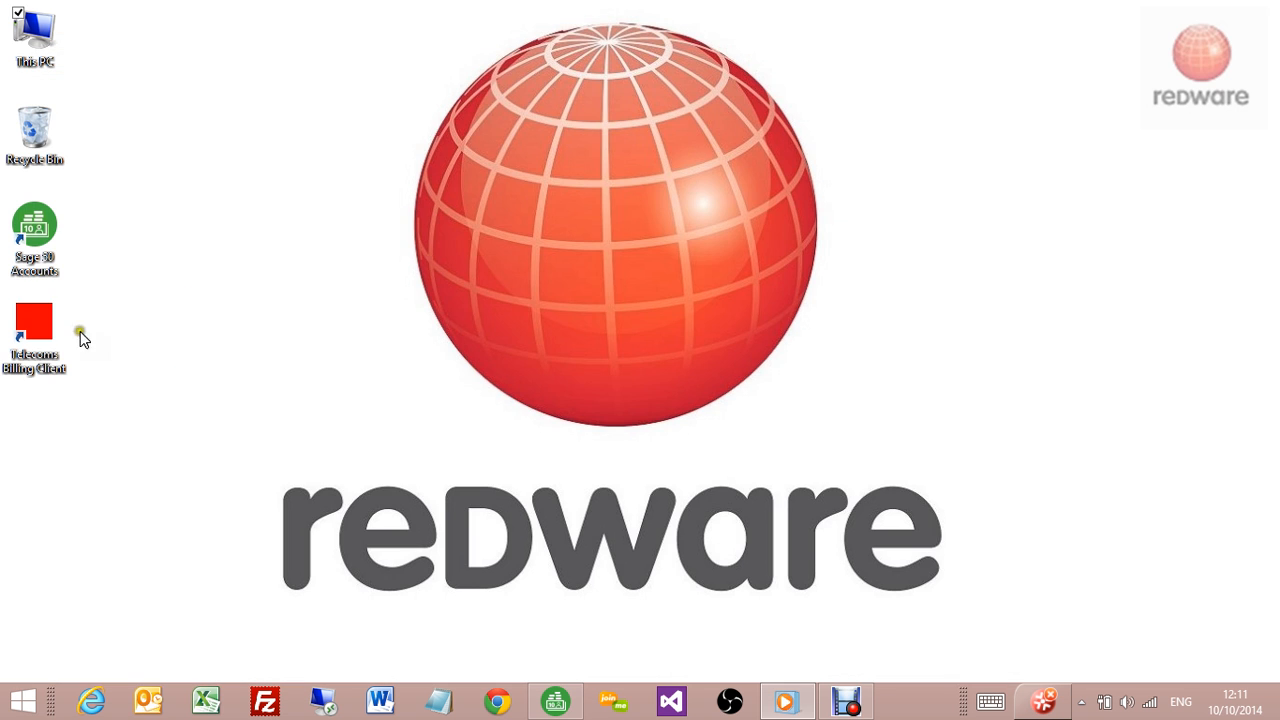
# Launch the Telecoms Billing Client, browse the list of Sage customers and close the Sage window
pyautogui.click(47, 316)
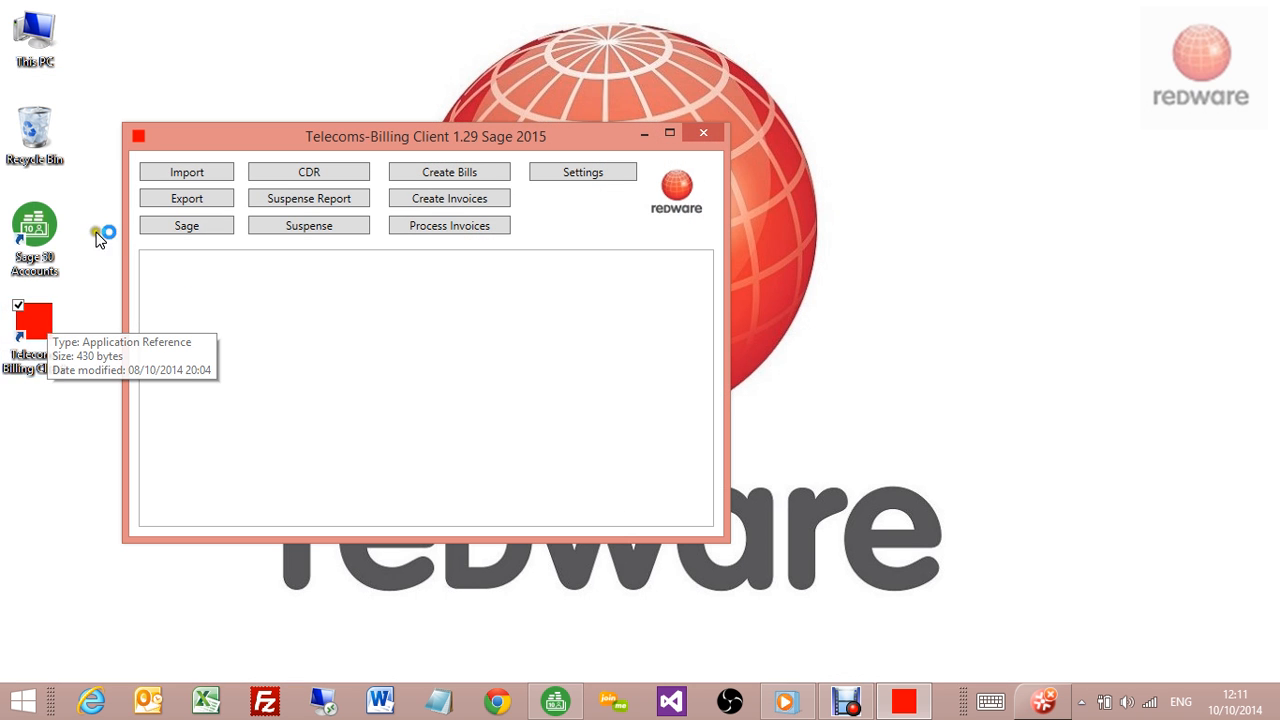
pyautogui.click(168, 238)
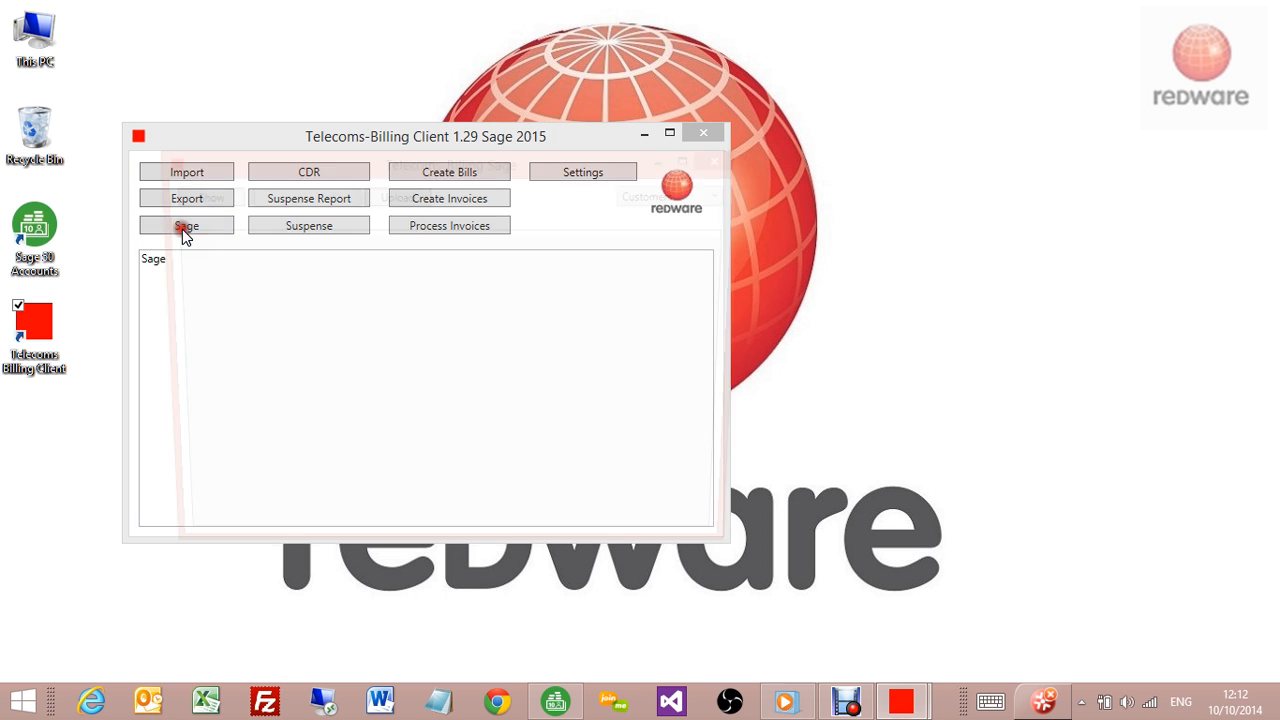
pyautogui.click(215, 194)
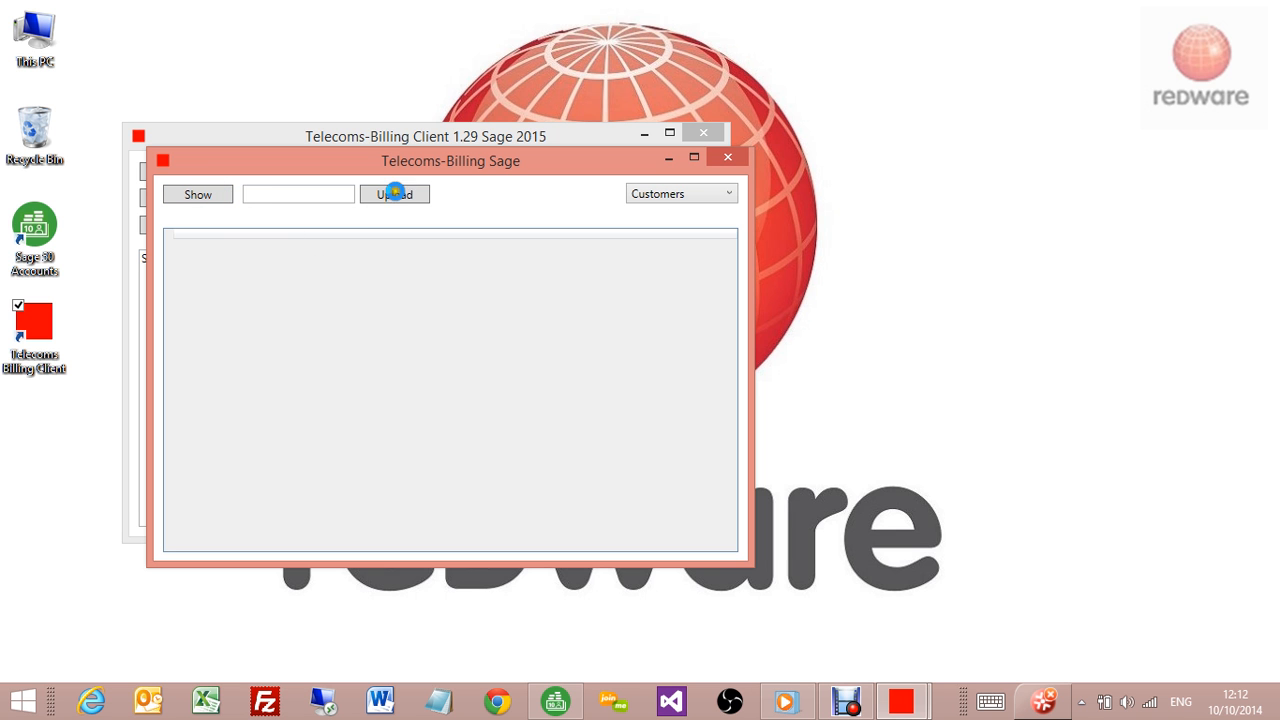
pyautogui.click(323, 325)
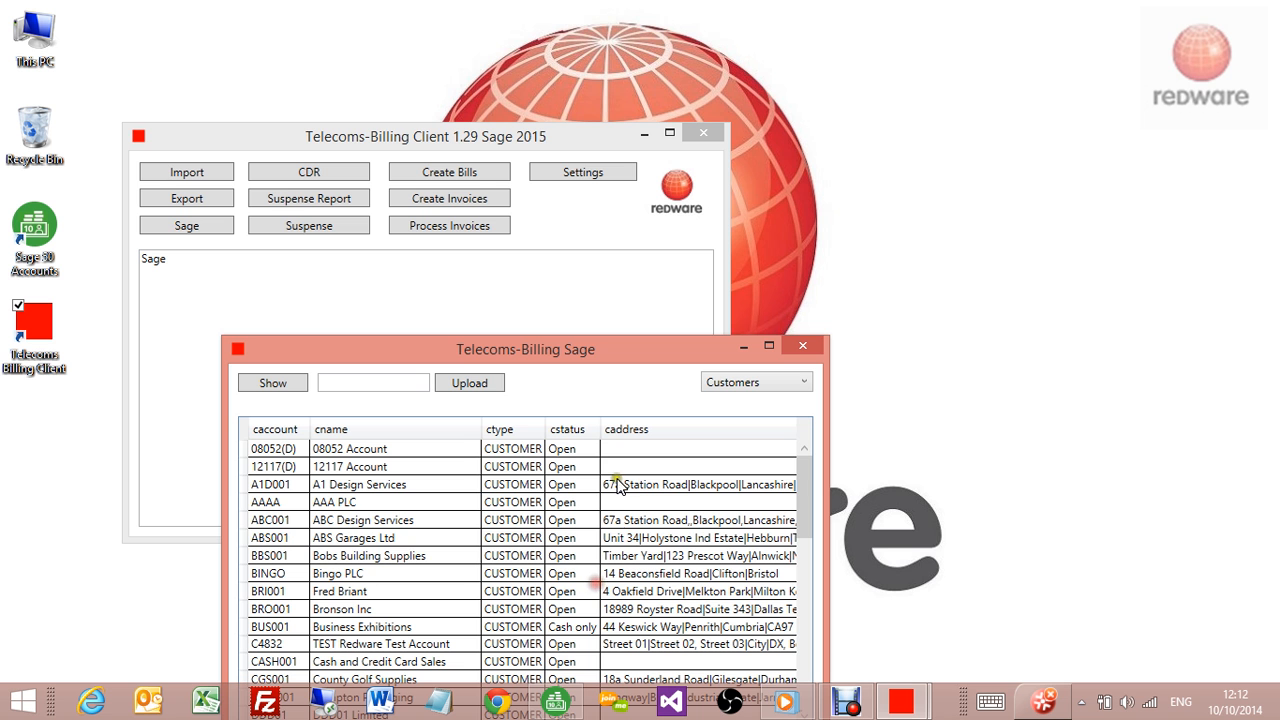
pyautogui.click(362, 538)
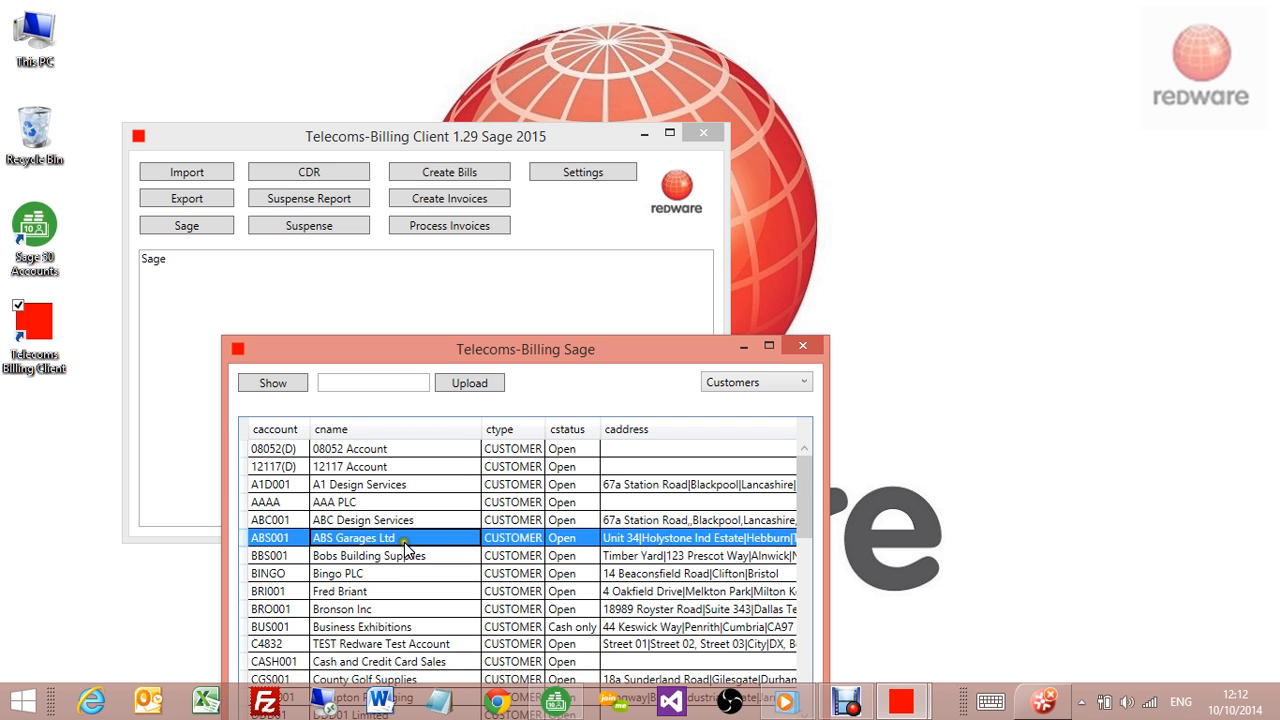
pyautogui.scroll(-2, 425, 557)
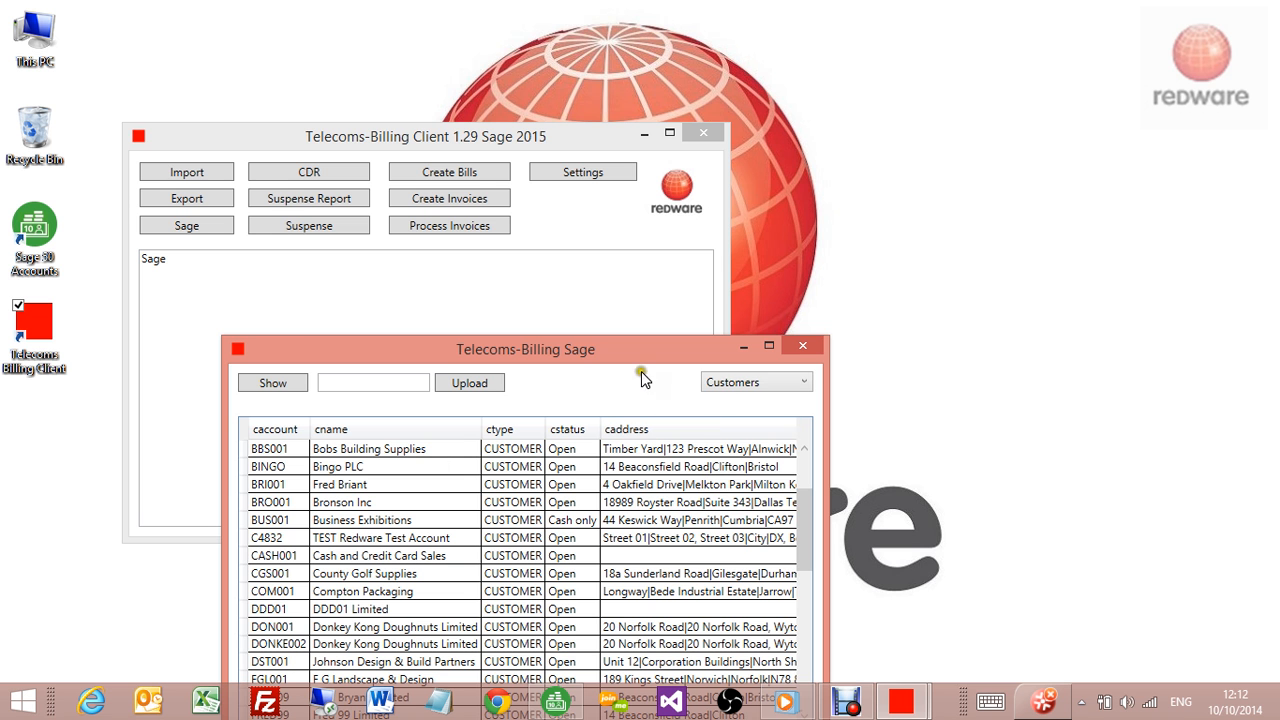
pyautogui.click(802, 345)
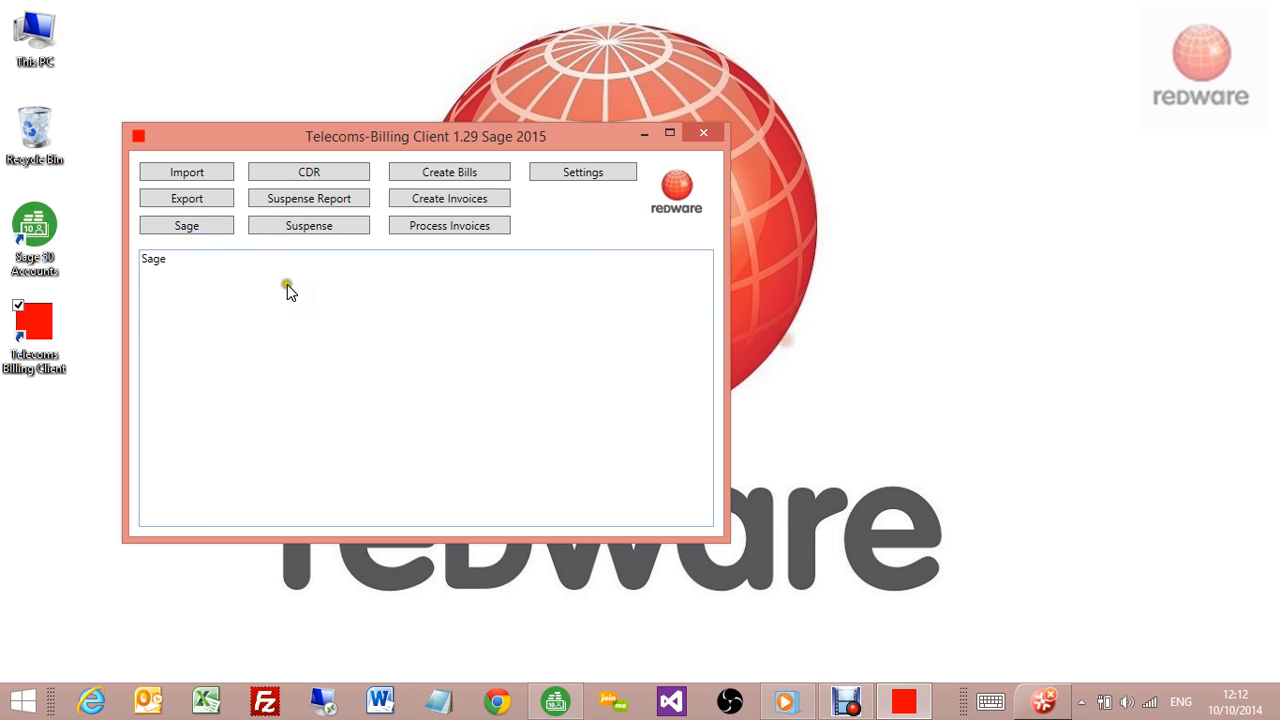
# Show the Products records in the billing client's export window and close that window
pyautogui.click(200, 200)
pyautogui.moveTo(319, 28); pyautogui.dragTo(622, 73)
pyautogui.click(585, 115)
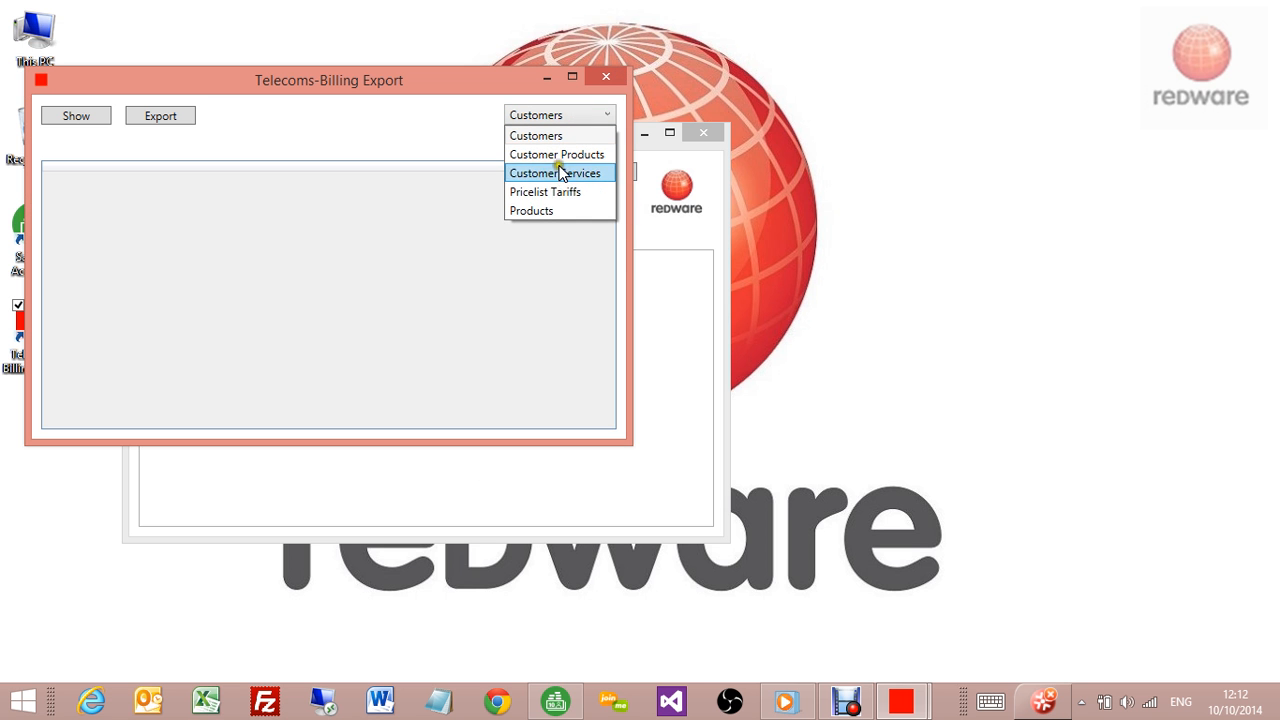
pyautogui.click(552, 209)
pyautogui.moveTo(140, 83); pyautogui.dragTo(697, 141)
pyautogui.click(612, 177)
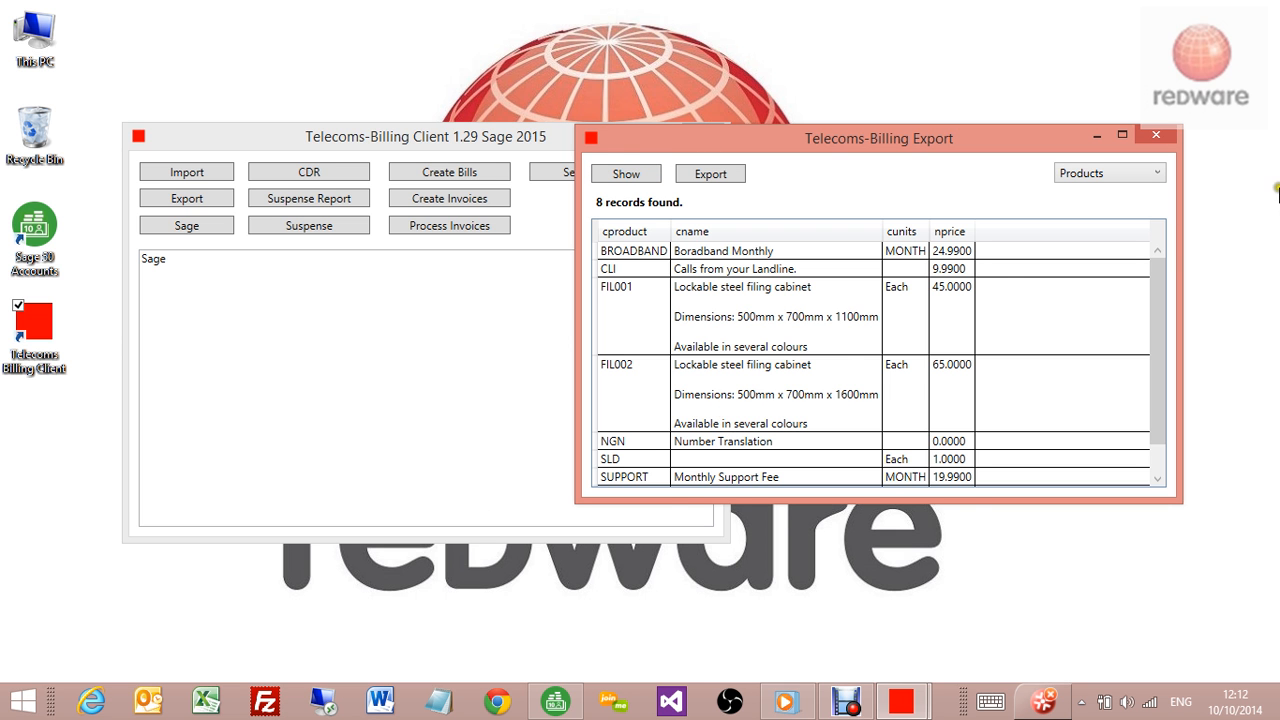
pyautogui.click(1157, 134)
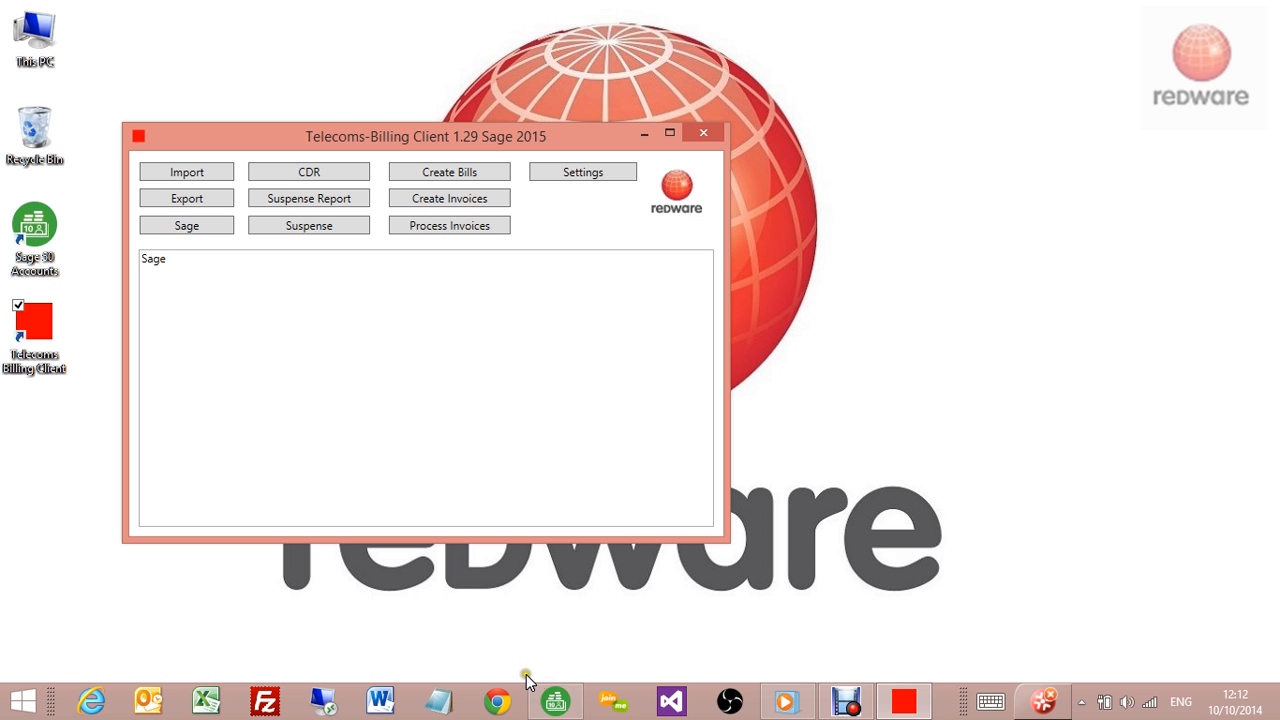
pyautogui.click(493, 706)
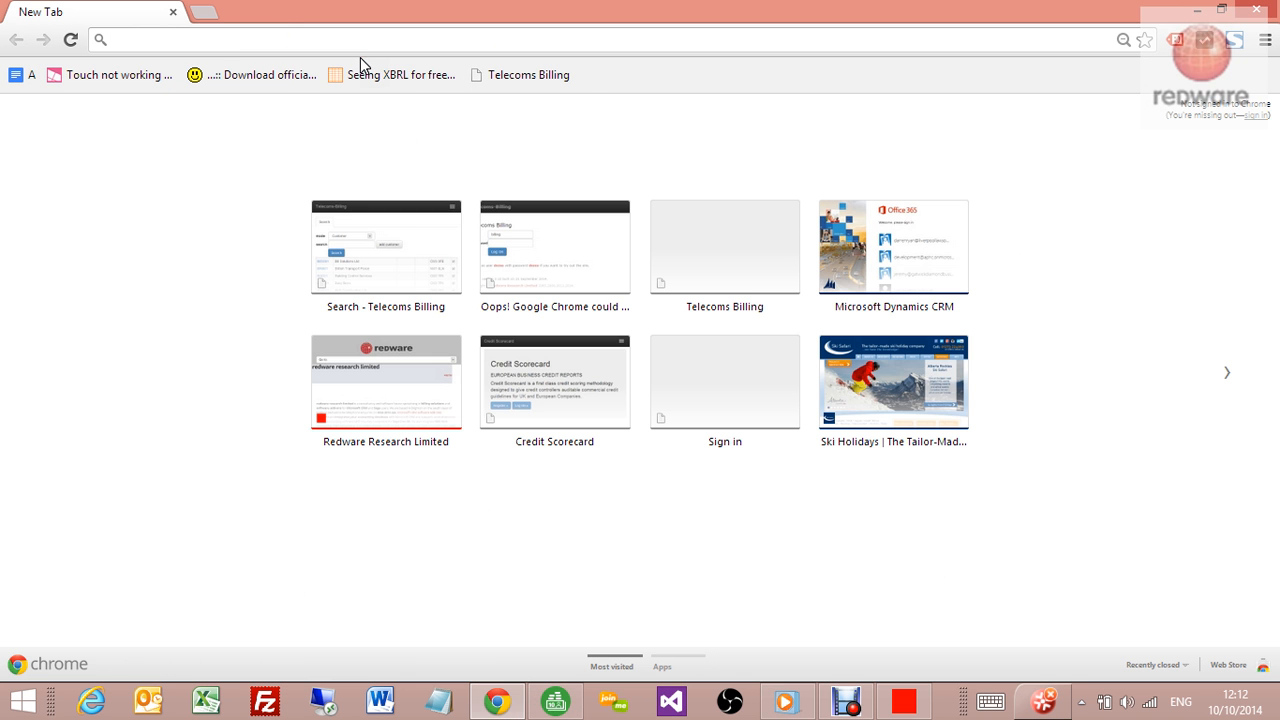
pyautogui.write('www.')
pyautogui.press('End')
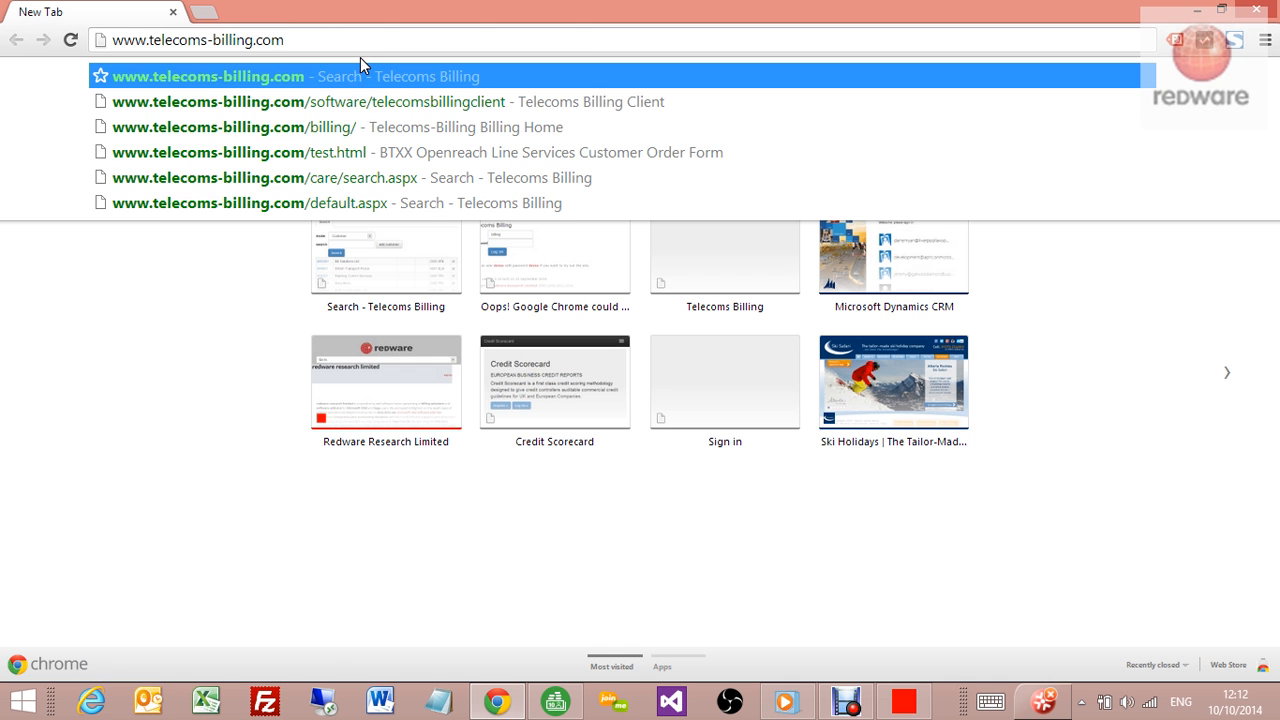
pyautogui.write('/se')
pyautogui.press('BackSpace')
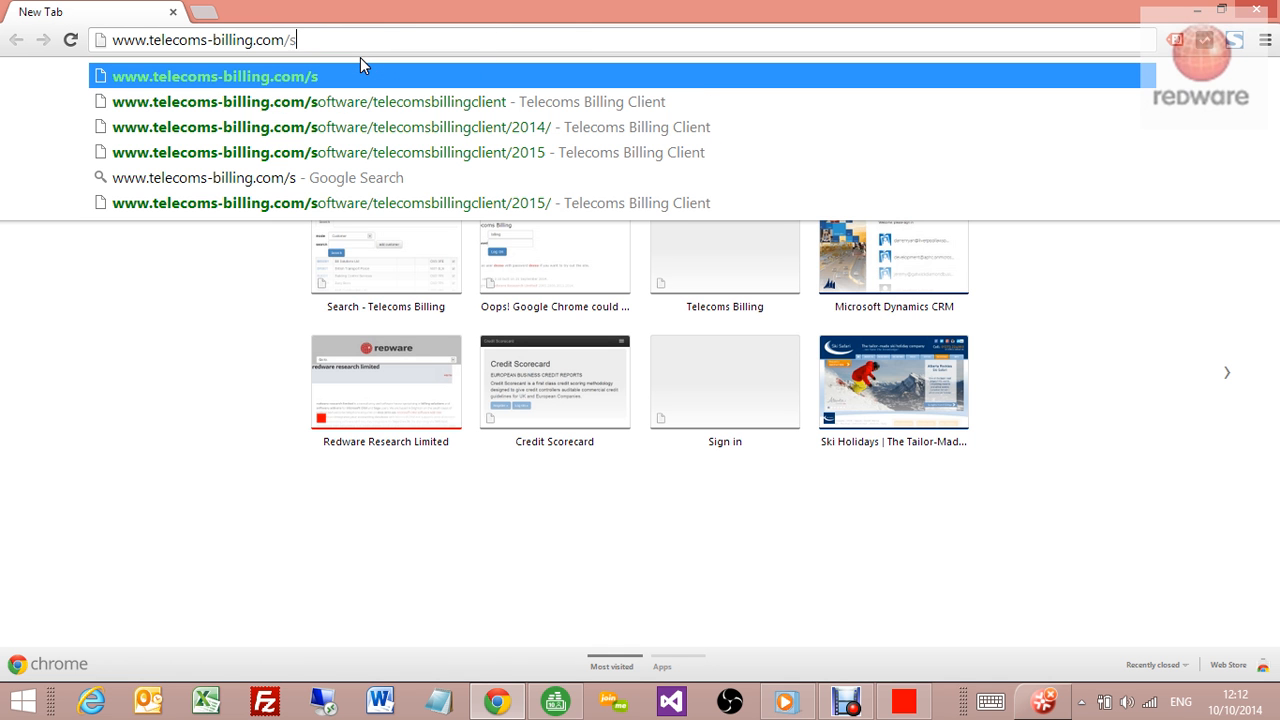
pyautogui.write('e')
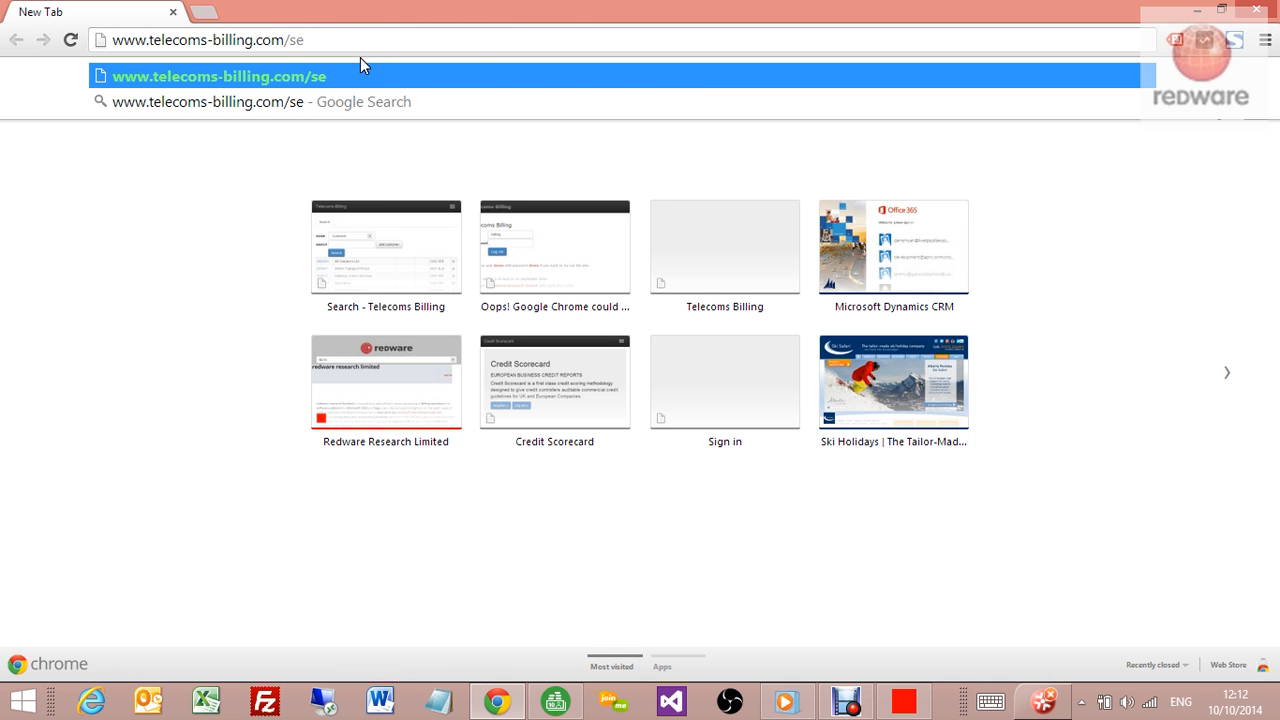
pyautogui.write('rvice/')
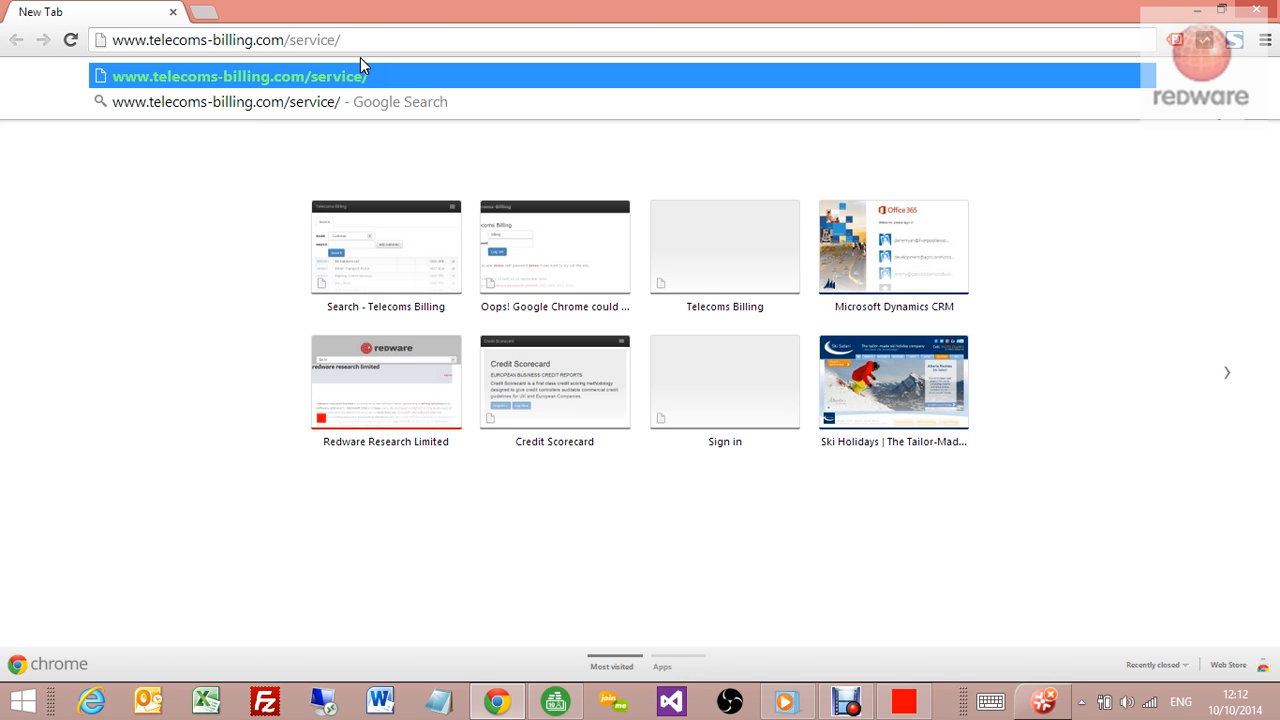
pyautogui.write('s')
pyautogui.press('BackSpace')
pyautogui.write('billingservice.asmx')
pyautogui.press('Return')
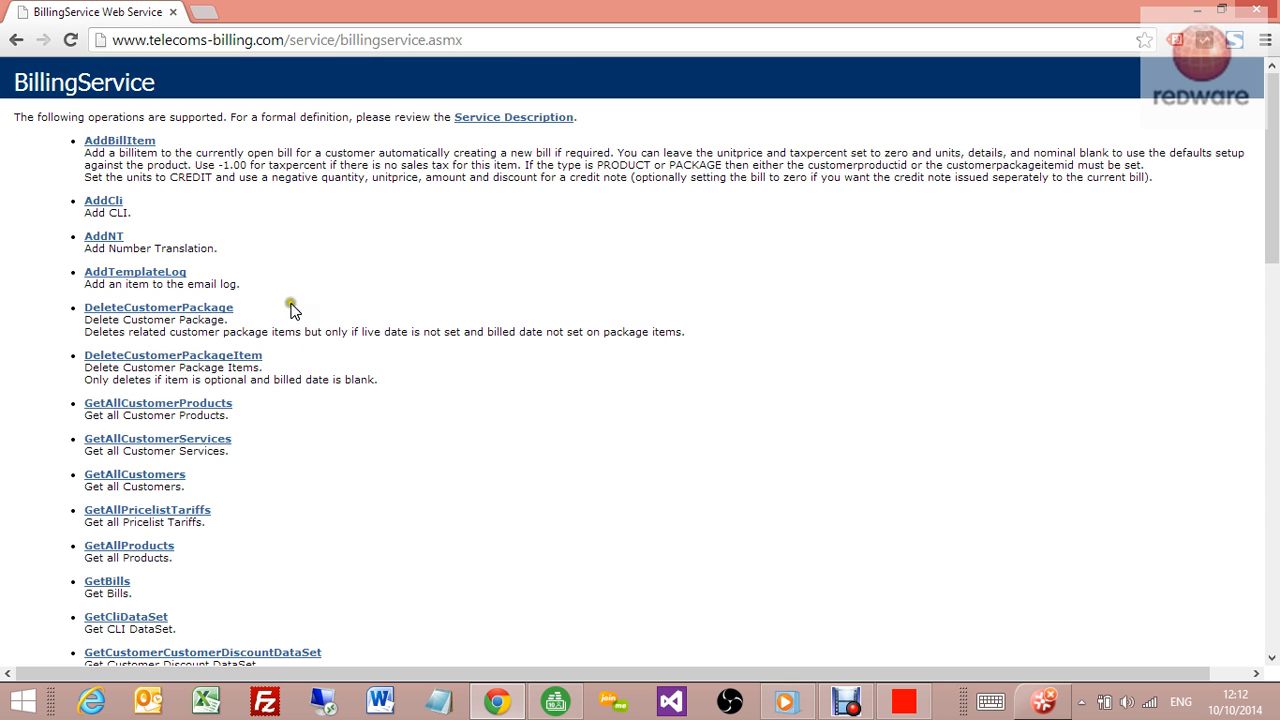
# Look through the BillingService operations and move the browser window aside to uncover the billing client
pyautogui.scroll(-5, 280, 280)
pyautogui.scroll(-4, 278, 264)
pyautogui.moveTo(393, 13); pyautogui.dragTo(1, 543)
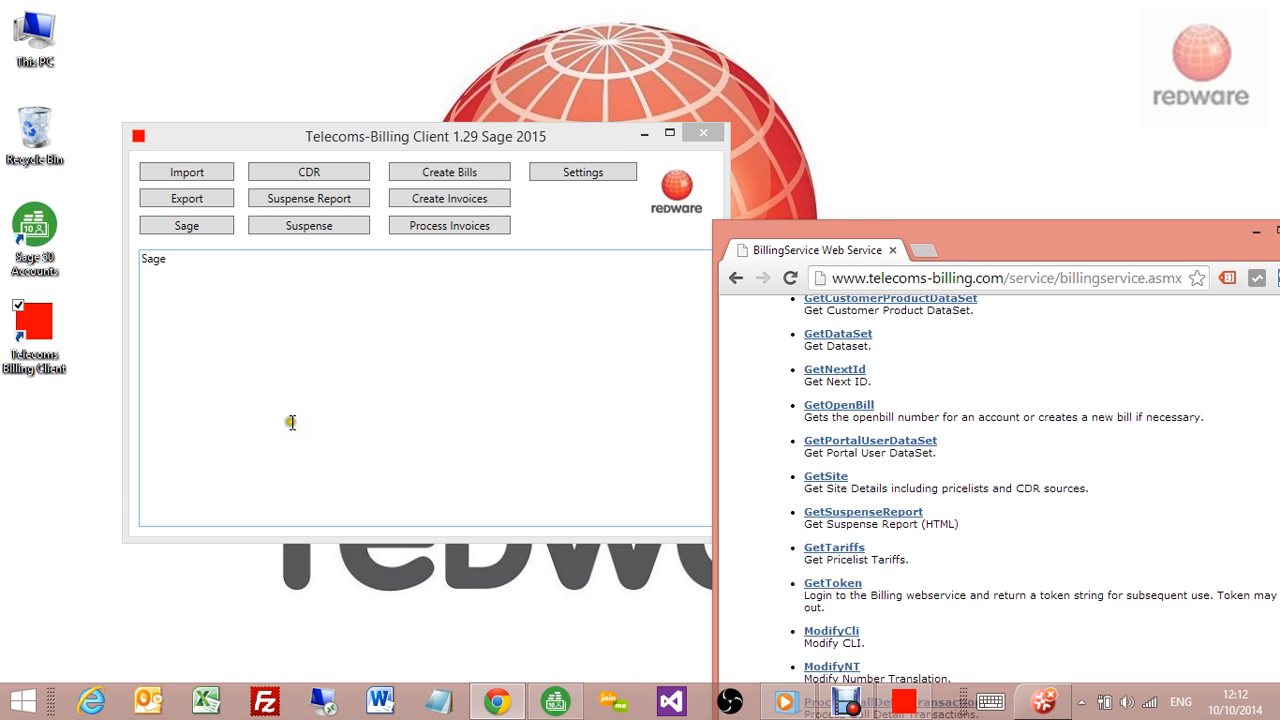
# Close the browser window and open the billing client's call detail records (CDR) window, moving it over the client
pyautogui.click(350, 372)
pyautogui.click(808, 240)
pyautogui.doubleClick(726, 232)
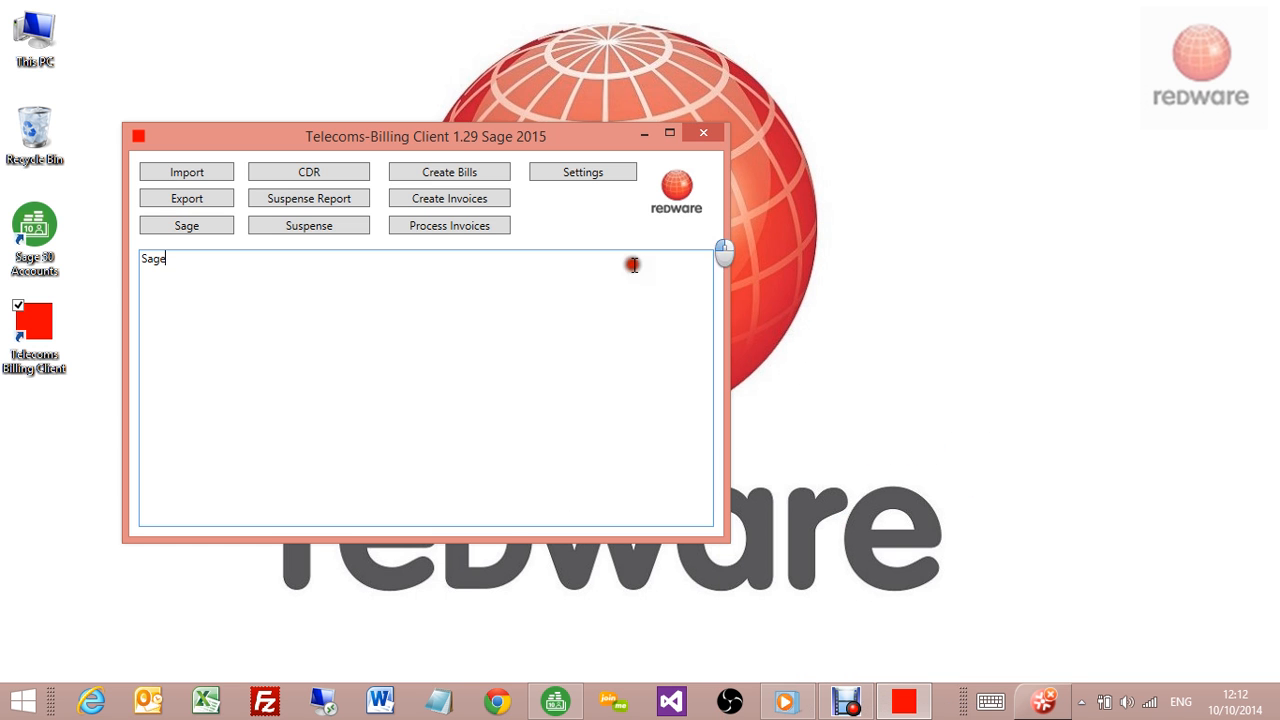
pyautogui.moveTo(396, 137); pyautogui.dragTo(720, 137)
pyautogui.click(652, 186)
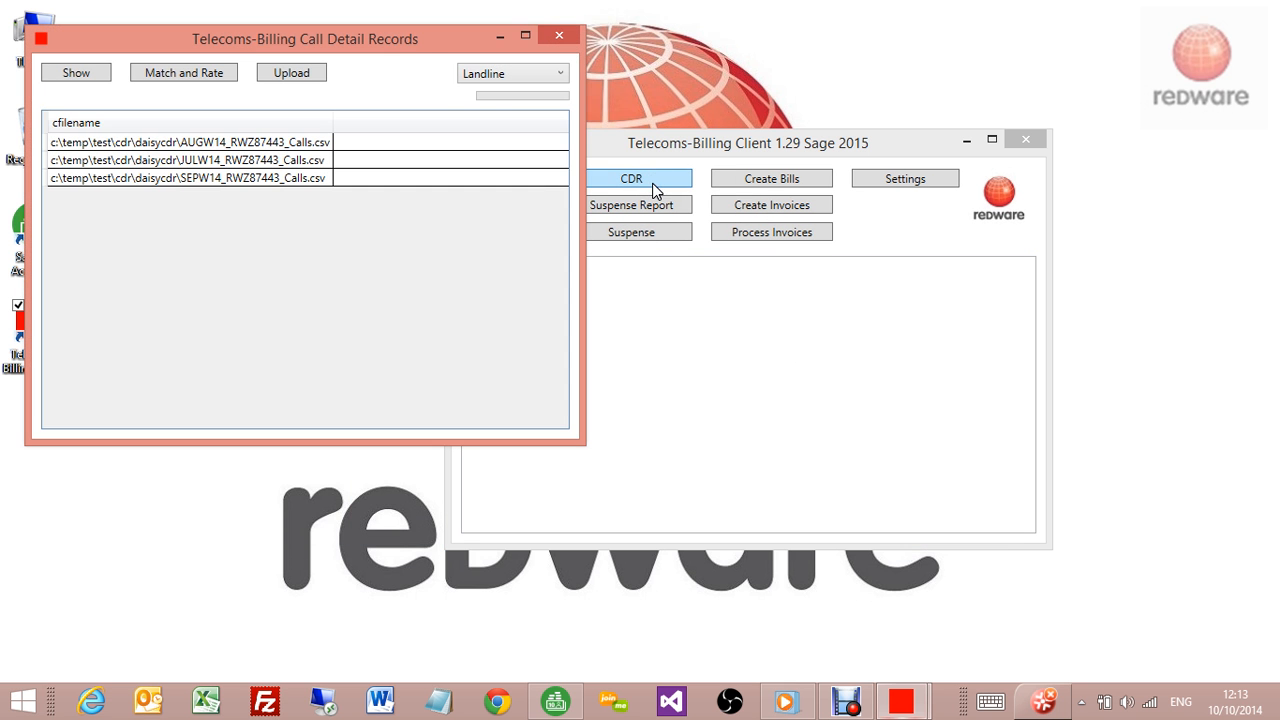
pyautogui.moveTo(417, 46); pyautogui.dragTo(711, 158)
# Keep the call type at Landline and show the call records from AUGW14_RWZ87443_Calls.csv
pyautogui.click(781, 183)
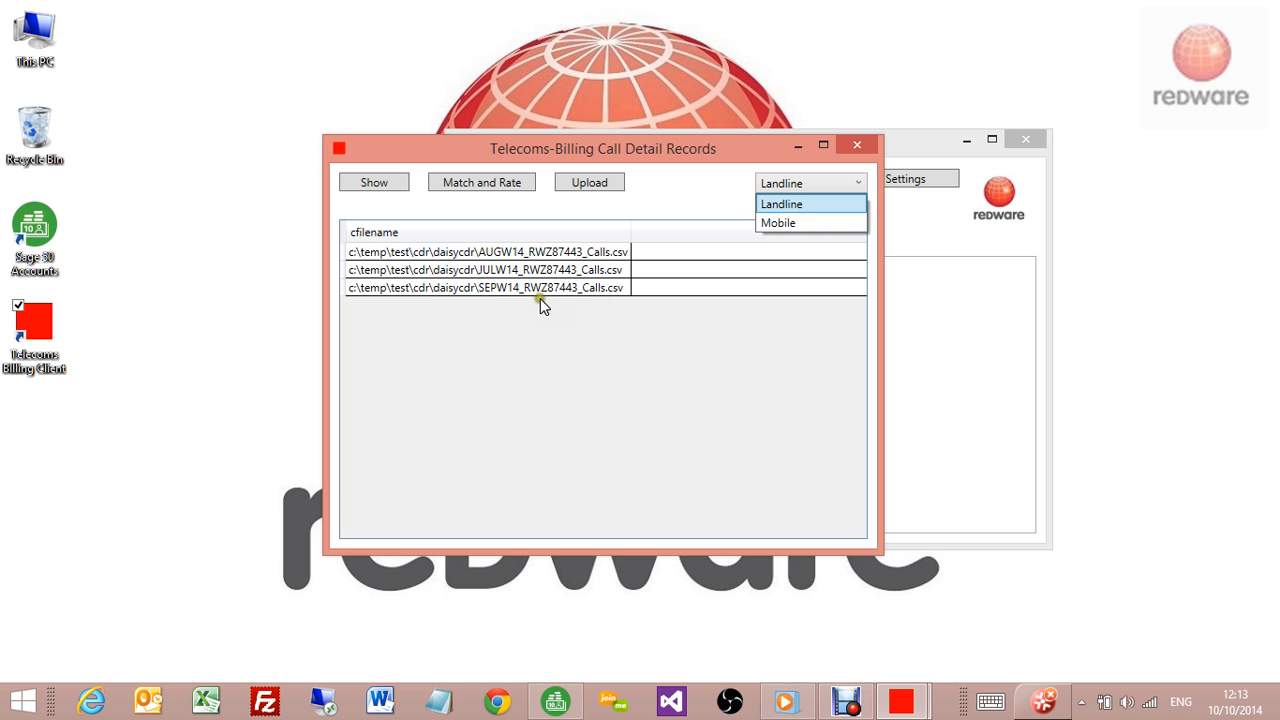
pyautogui.click(549, 256)
pyautogui.click(508, 256)
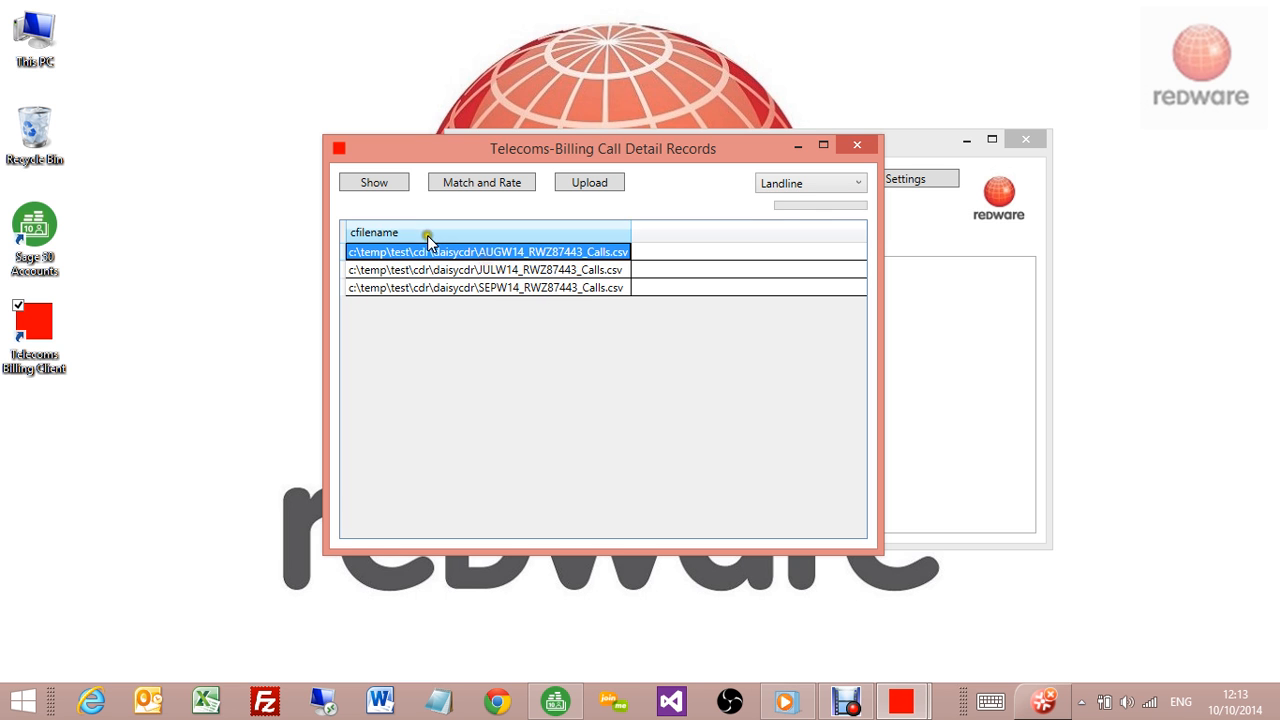
pyautogui.click(803, 183)
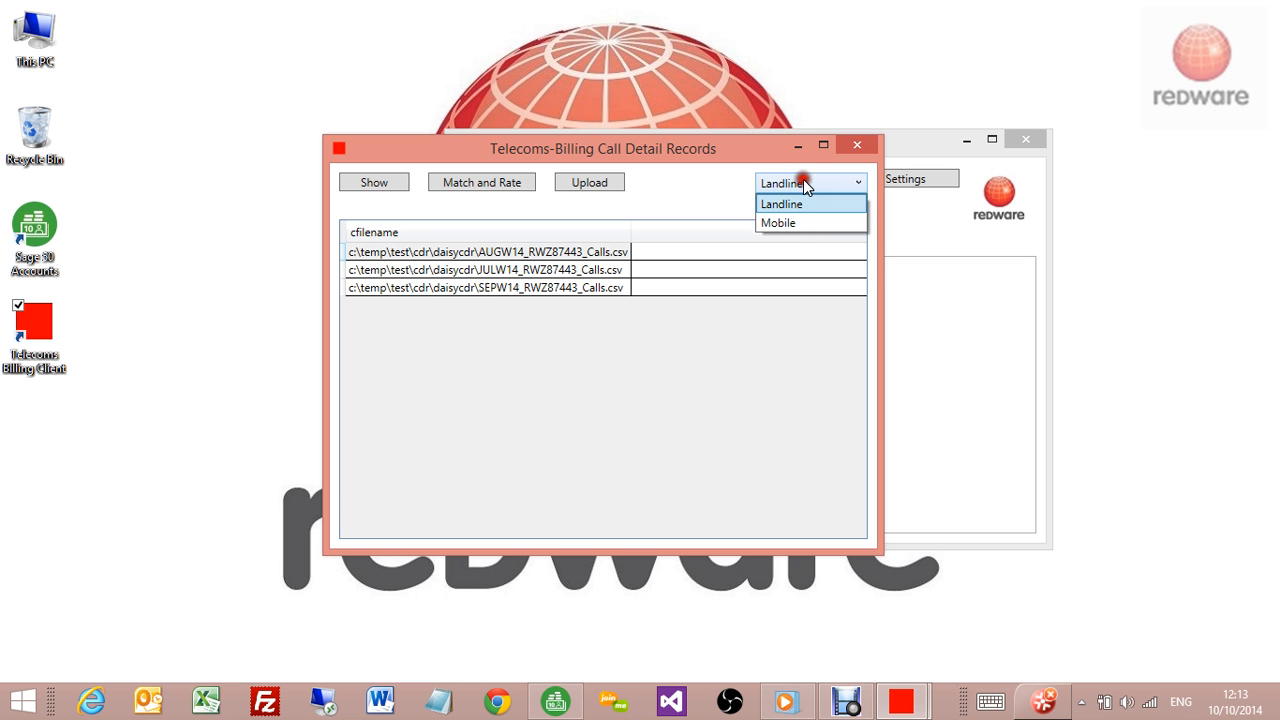
pyautogui.click(567, 257)
pyautogui.click(508, 254)
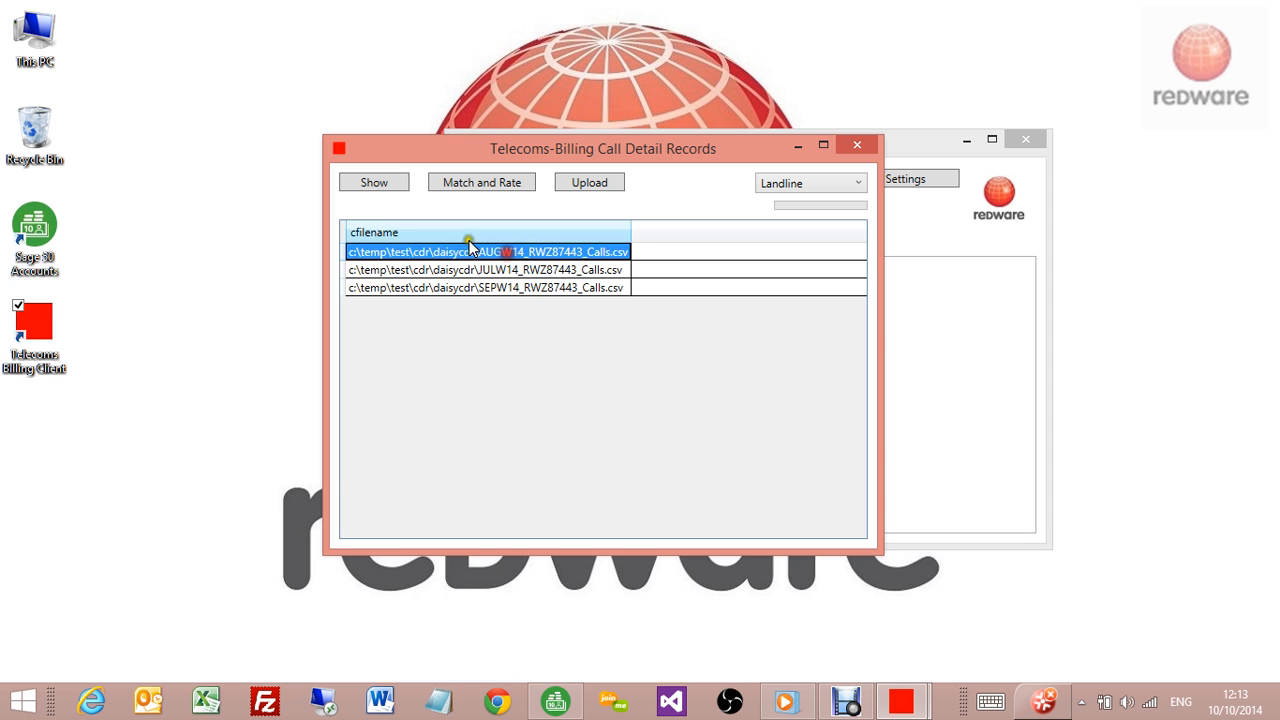
pyautogui.click(374, 183)
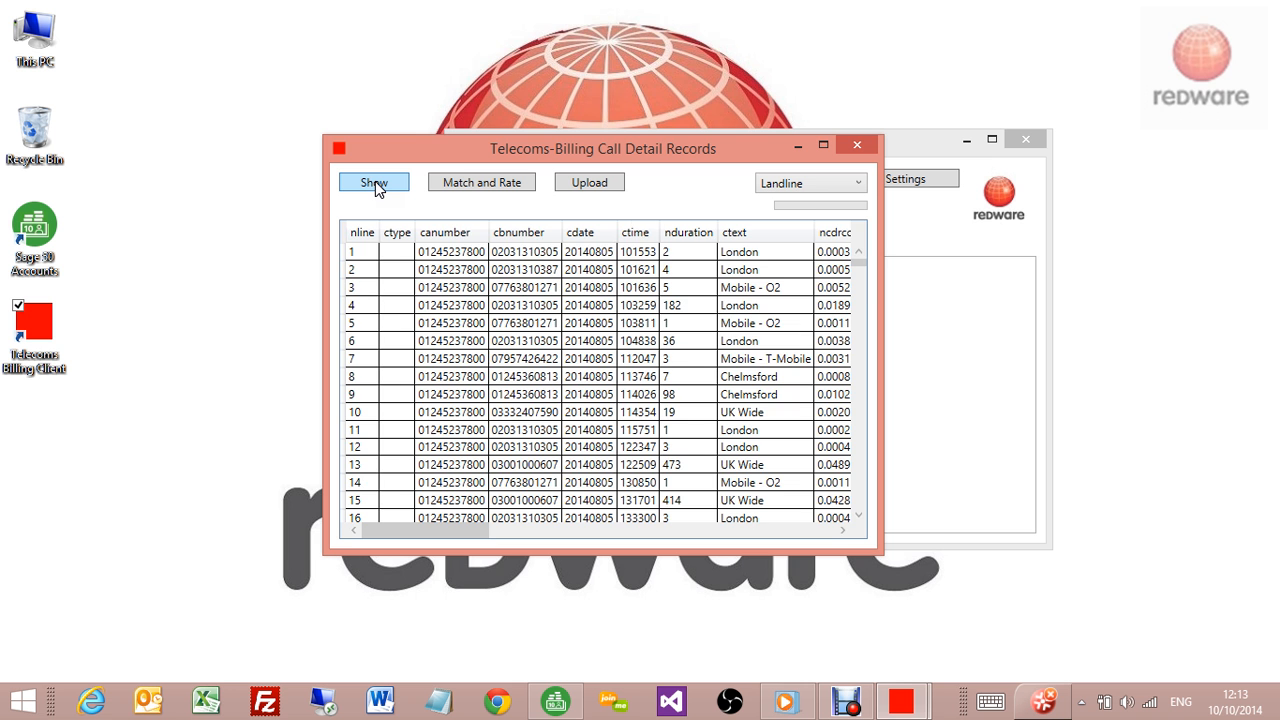
# Maximize the call detail records, sort them by cbnumber, examine the first call's details and restore the window
pyautogui.doubleClick(462, 151)
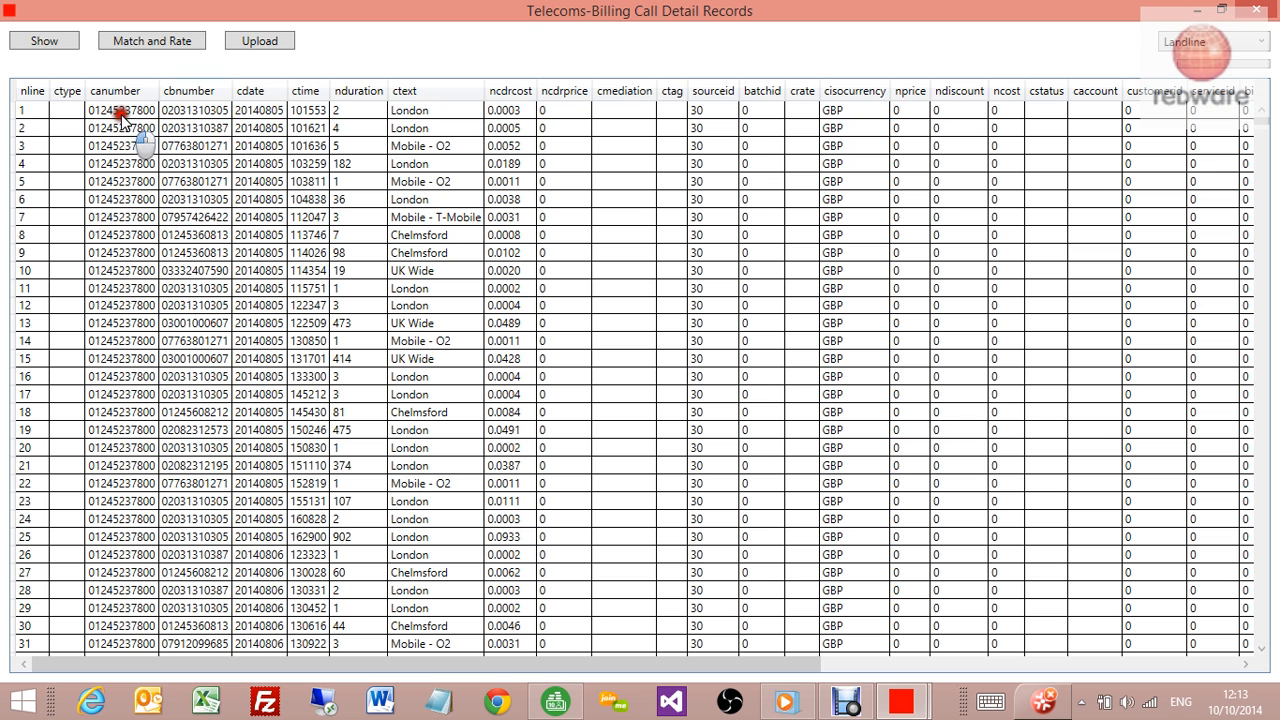
pyautogui.click(185, 110)
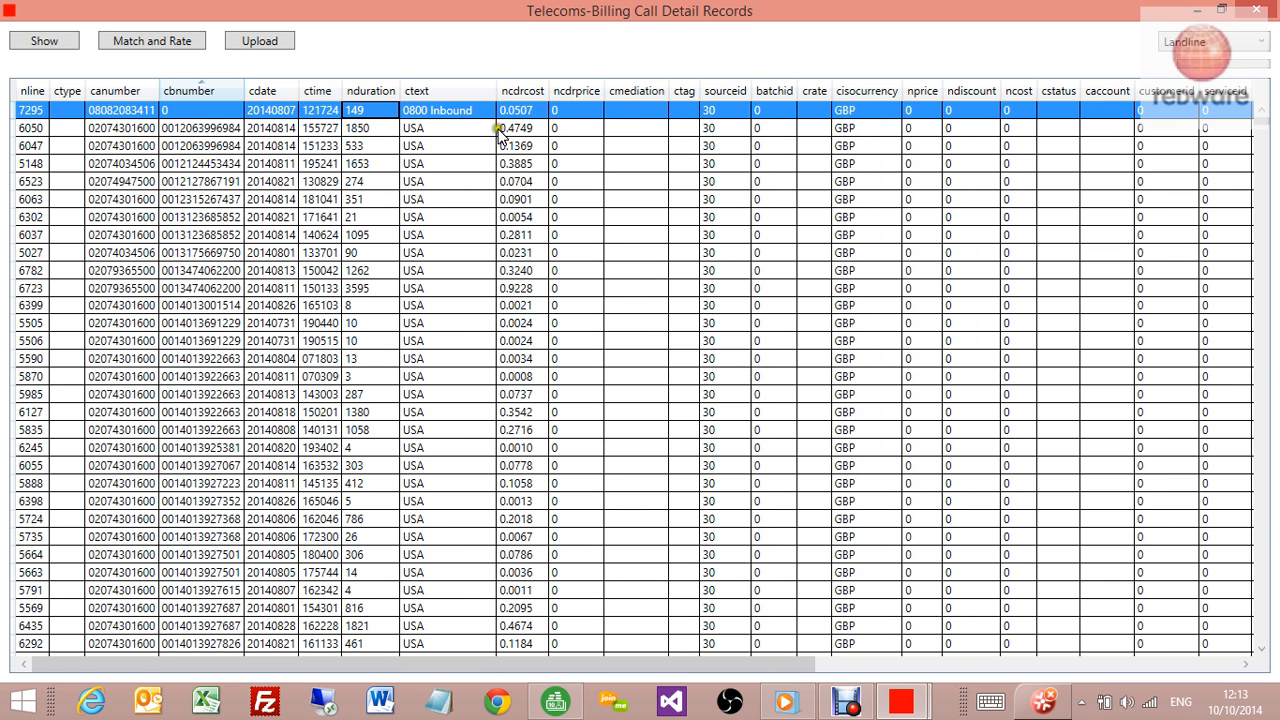
pyautogui.click(450, 112)
pyautogui.click(522, 110)
pyautogui.moveTo(245, 14); pyautogui.dragTo(380, 91)
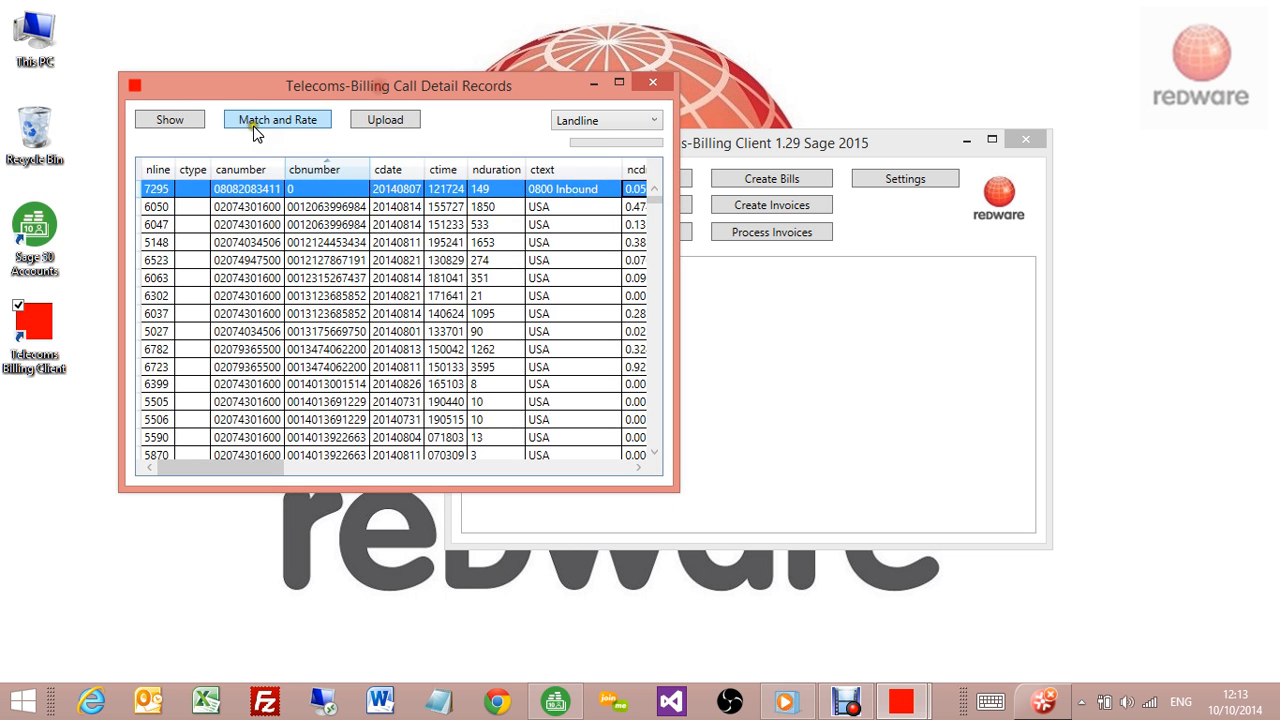
# Match and rate the landline call records, enlarge the window and check the band, tariff and nprice columns
pyautogui.click(280, 120)
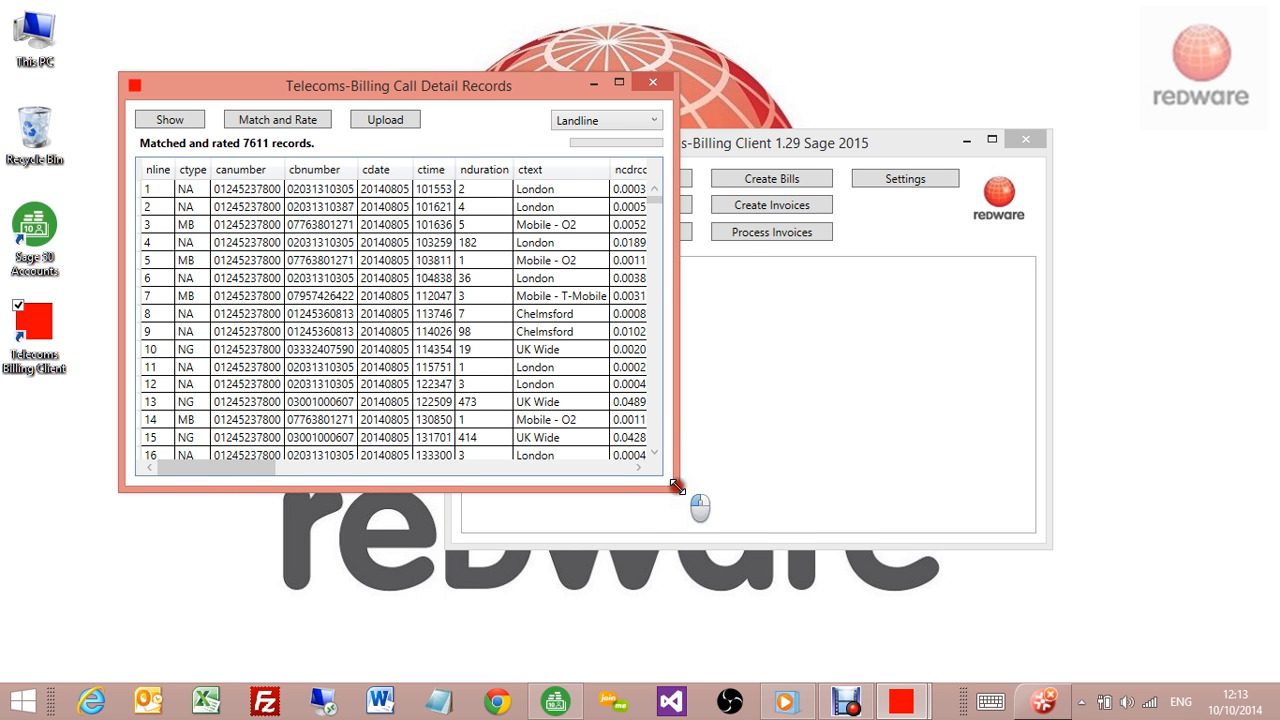
pyautogui.moveTo(678, 490); pyautogui.dragTo(1052, 605)
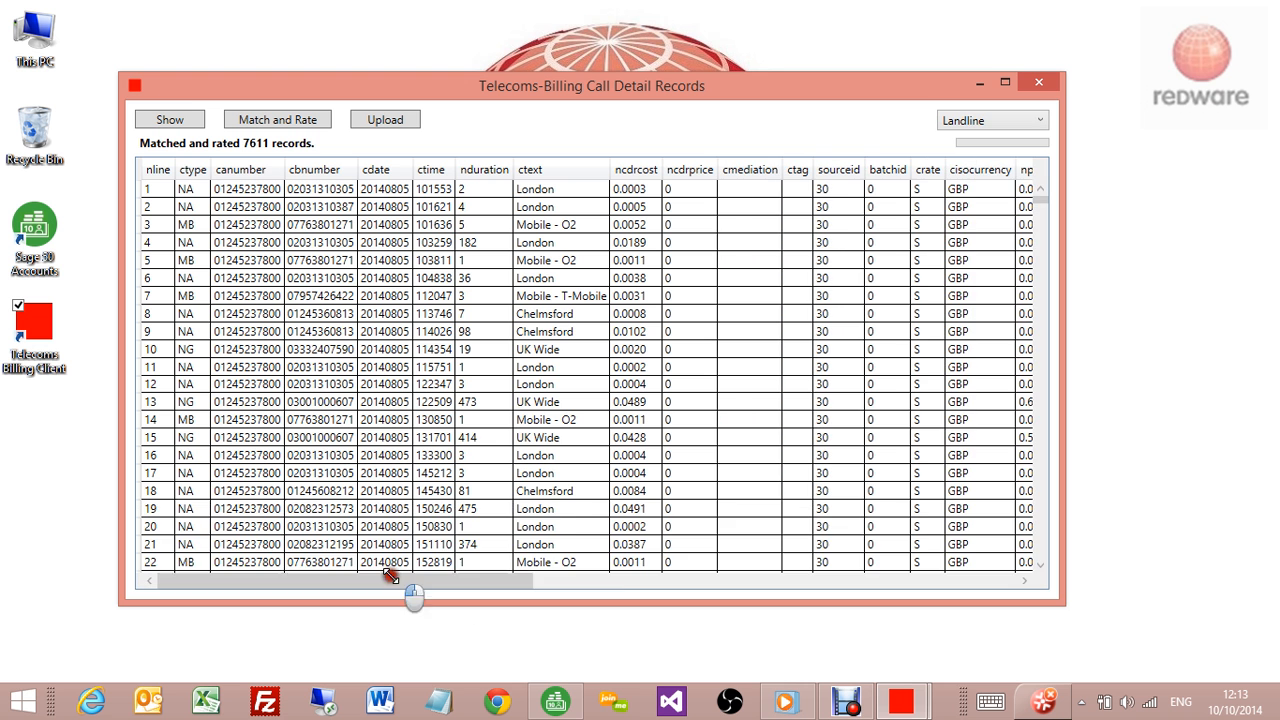
pyautogui.moveTo(443, 583); pyautogui.dragTo(1072, 555)
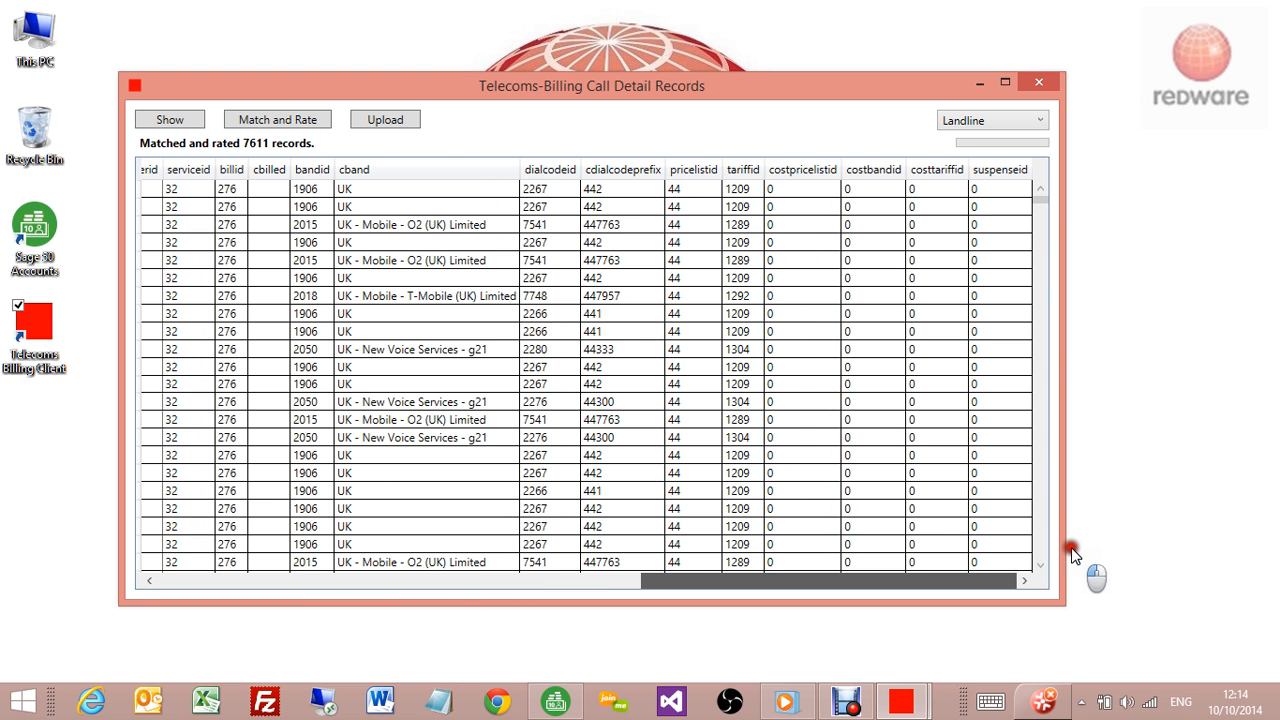
pyautogui.click(597, 262)
pyautogui.moveTo(675, 578); pyautogui.dragTo(373, 583)
pyautogui.click(614, 192)
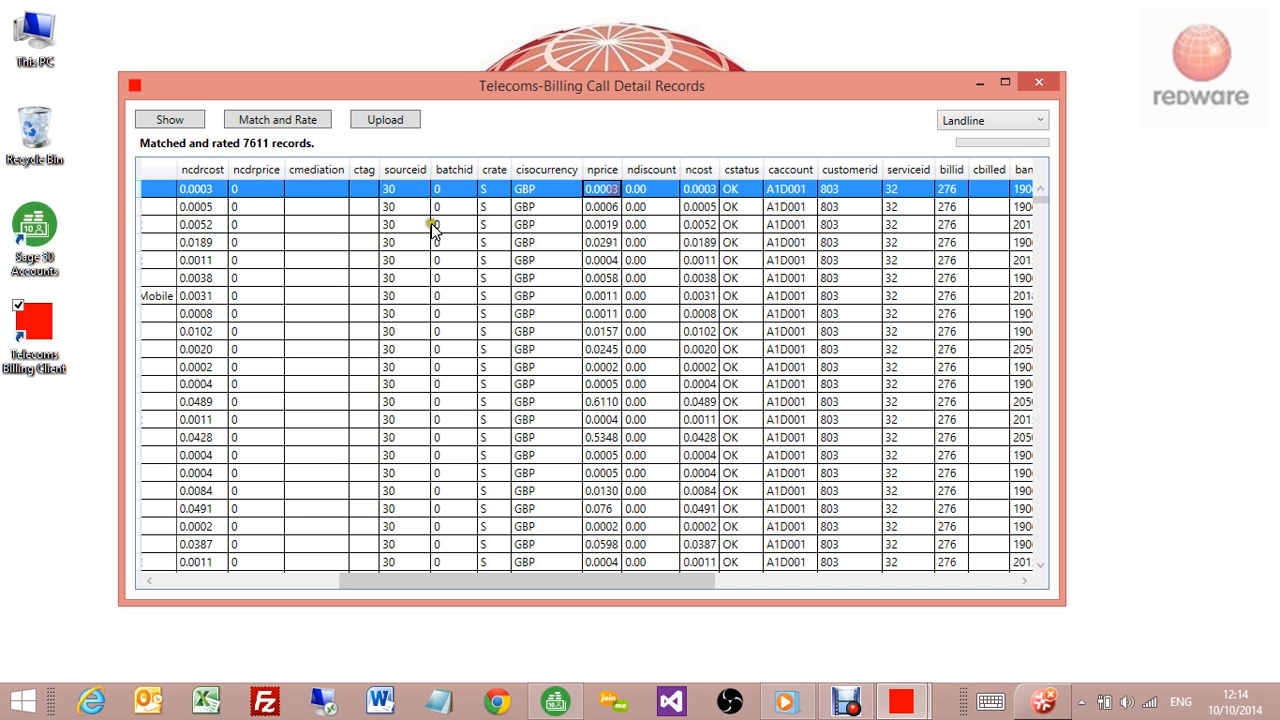
# Upload the rated call records to the billing service and close the call detail records window
pyautogui.click(384, 121)
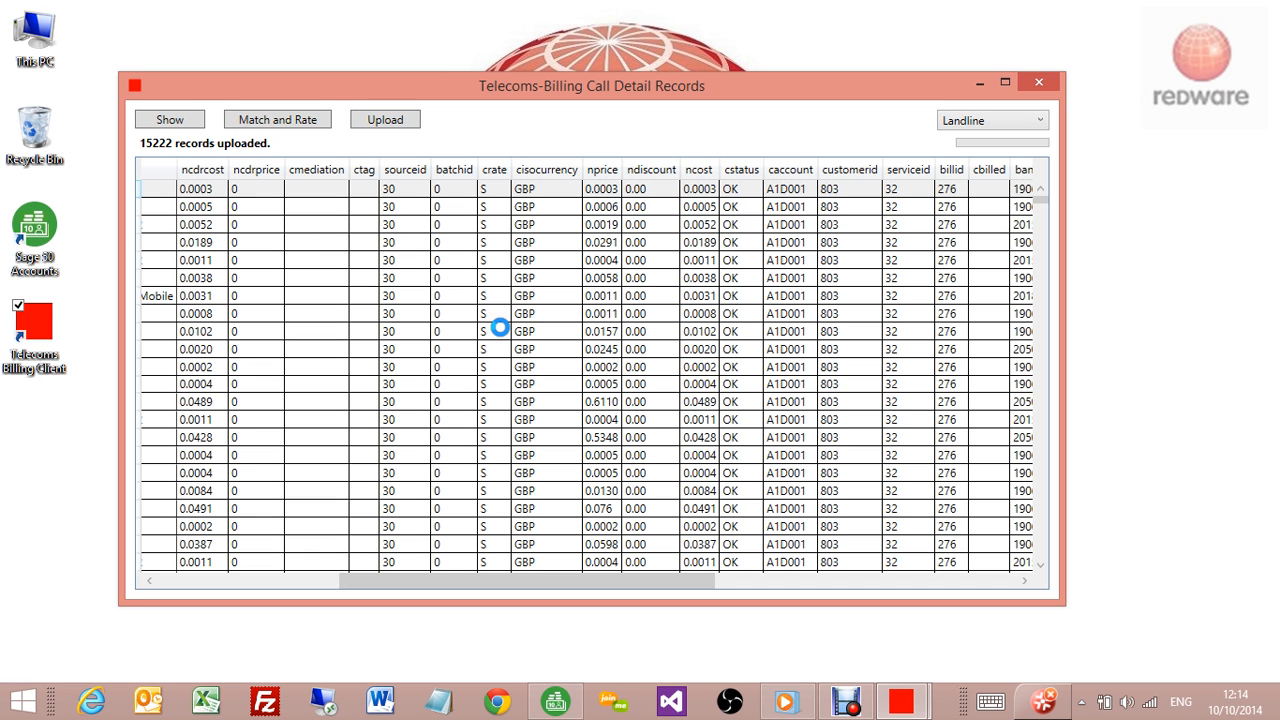
pyautogui.click(1038, 82)
pyautogui.moveTo(660, 143); pyautogui.dragTo(471, 114)
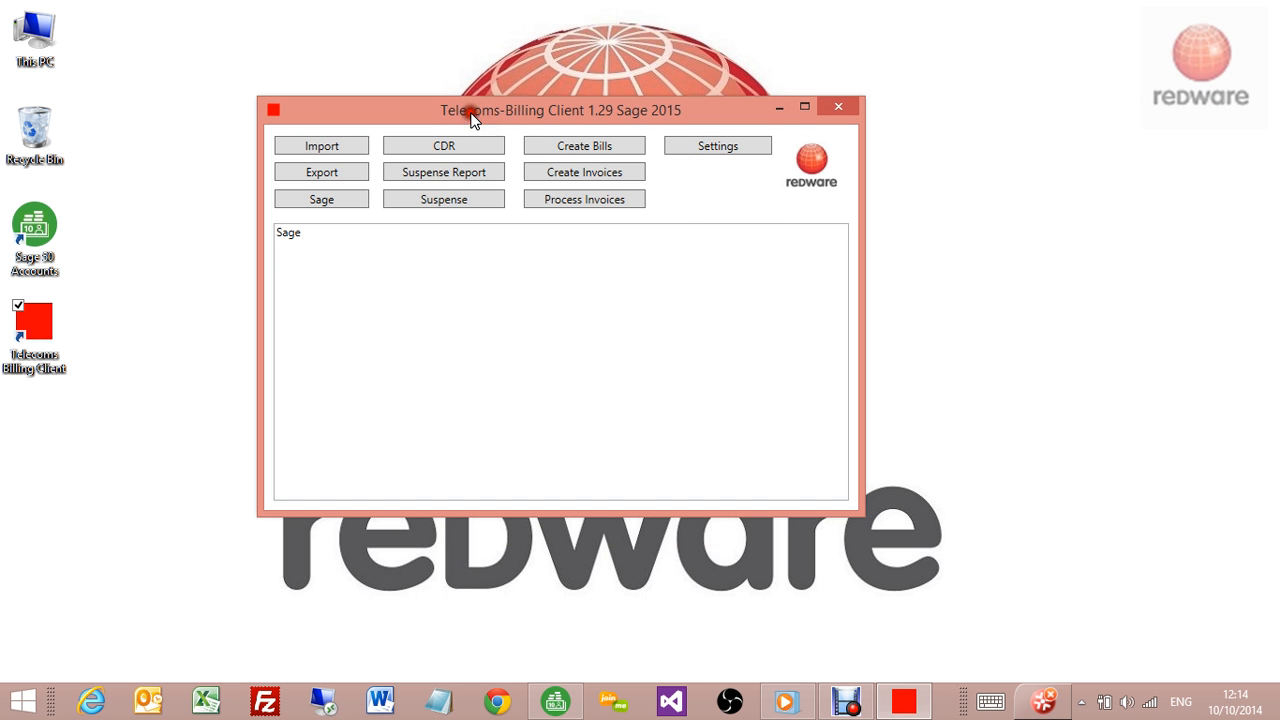
# Open the Suspense Report maximized and examine the call counts for Ready to Bill and no match for B number
pyautogui.click(448, 172)
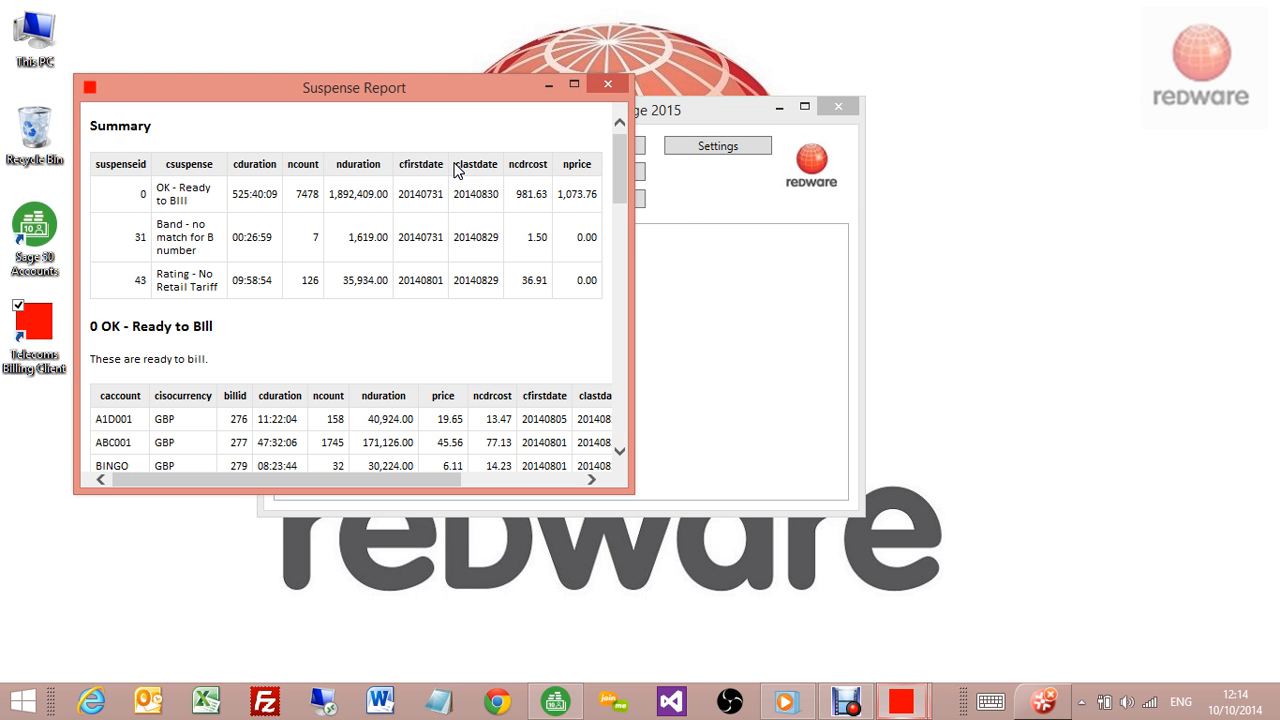
pyautogui.doubleClick(477, 92)
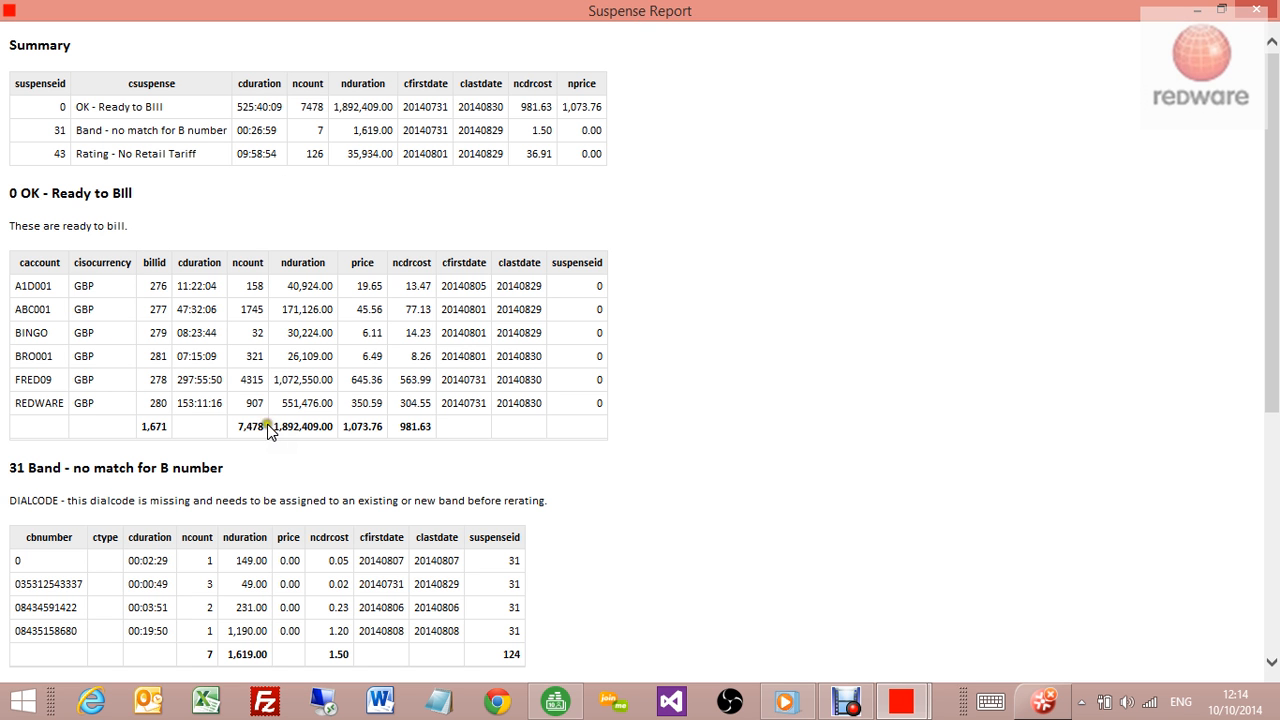
pyautogui.moveTo(263, 430); pyautogui.dragTo(232, 427)
pyautogui.scroll(-3, 364, 343)
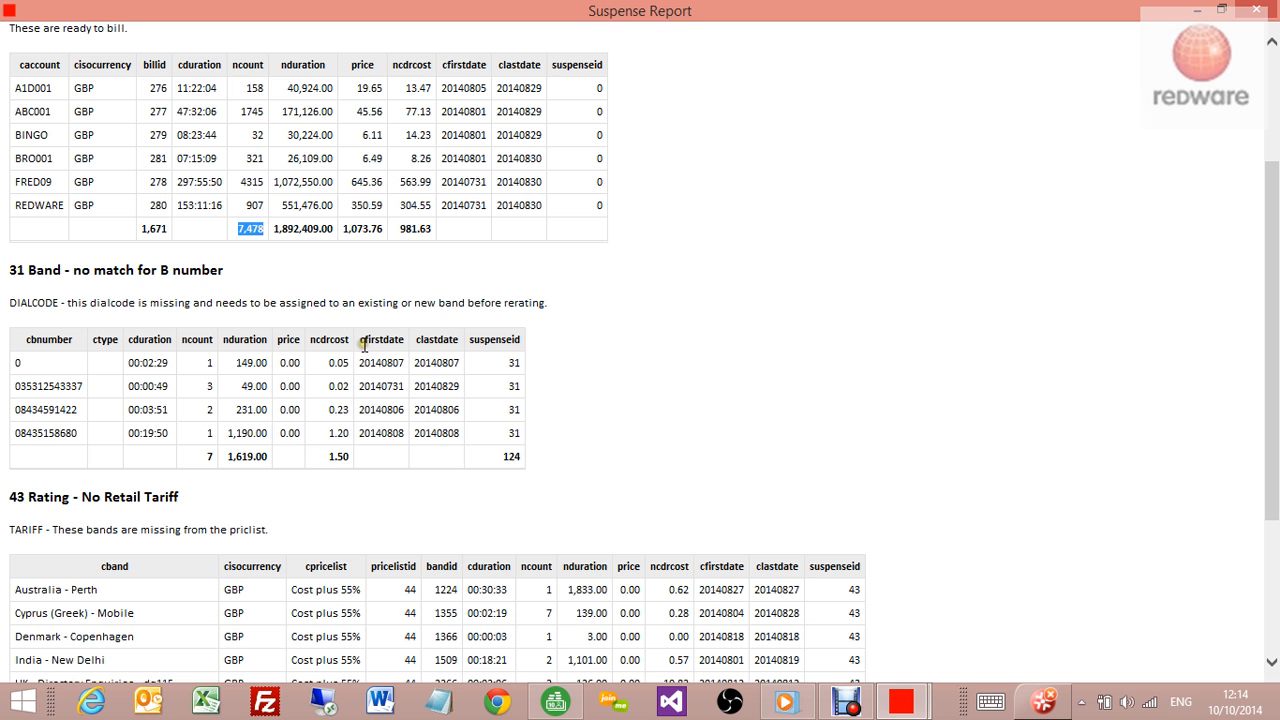
pyautogui.moveTo(215, 460); pyautogui.dragTo(205, 470)
pyautogui.scroll(-3, 318, 455)
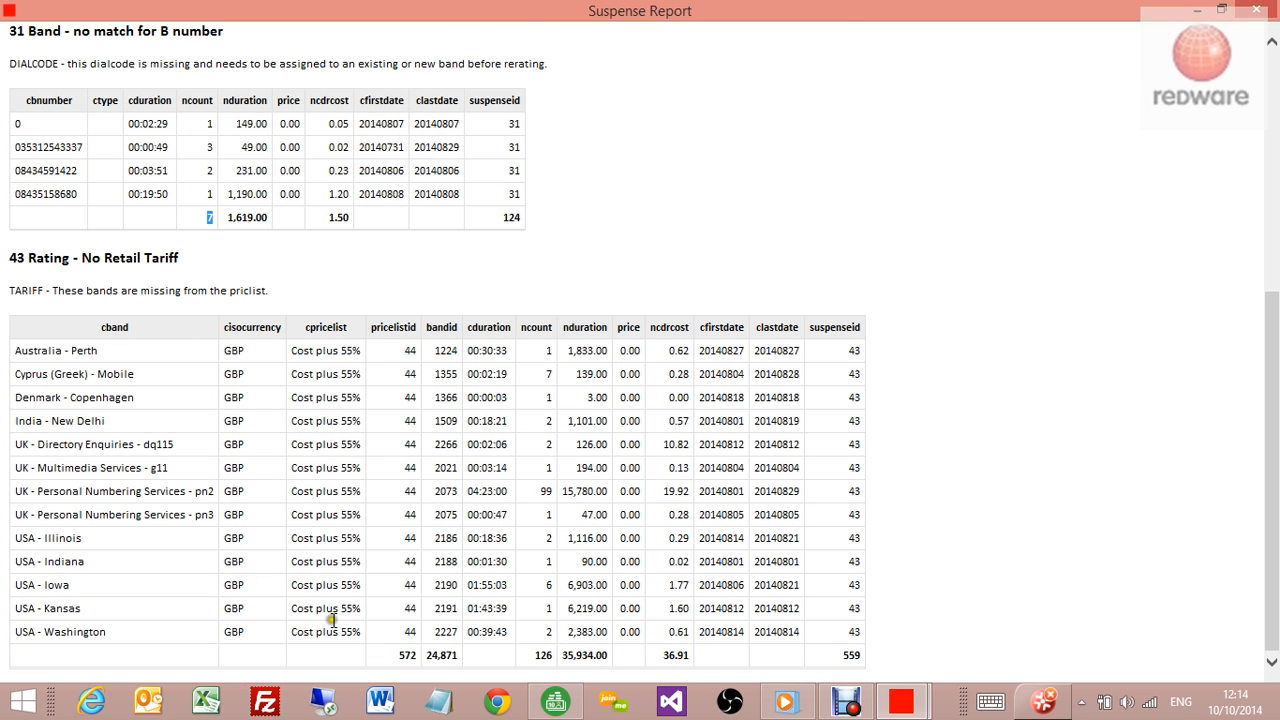
# Examine the report's No Retail Tariff bands and totals, compare them with the other suspense sections and close the report
pyautogui.click(418, 661)
pyautogui.moveTo(418, 662)
pyautogui.mouseDown()
pyautogui.moveTo(374, 658)
pyautogui.moveTo(397, 662)
pyautogui.mouseUp()
pyautogui.moveTo(553, 656); pyautogui.dragTo(521, 657)
pyautogui.moveTo(695, 657); pyautogui.dragTo(655, 660)
pyautogui.scroll(5, 790, 493)
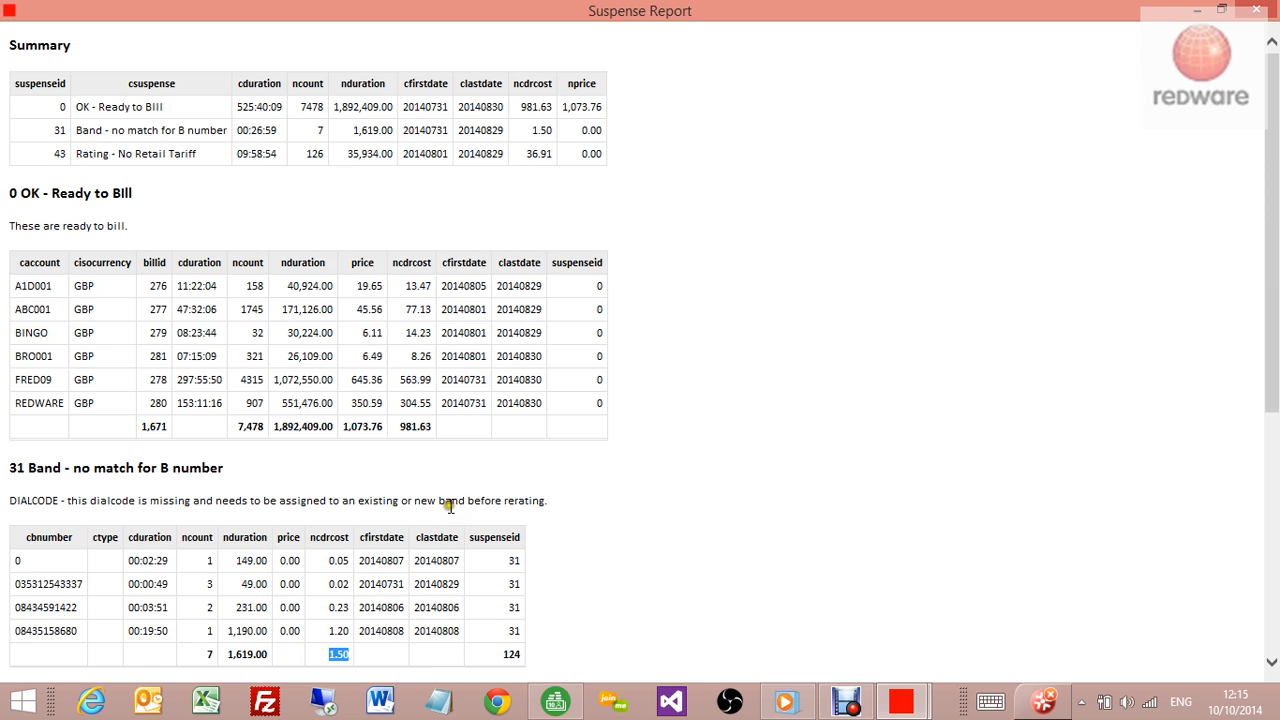
pyautogui.scroll(-5, 465, 492)
pyautogui.scroll(3, 463, 492)
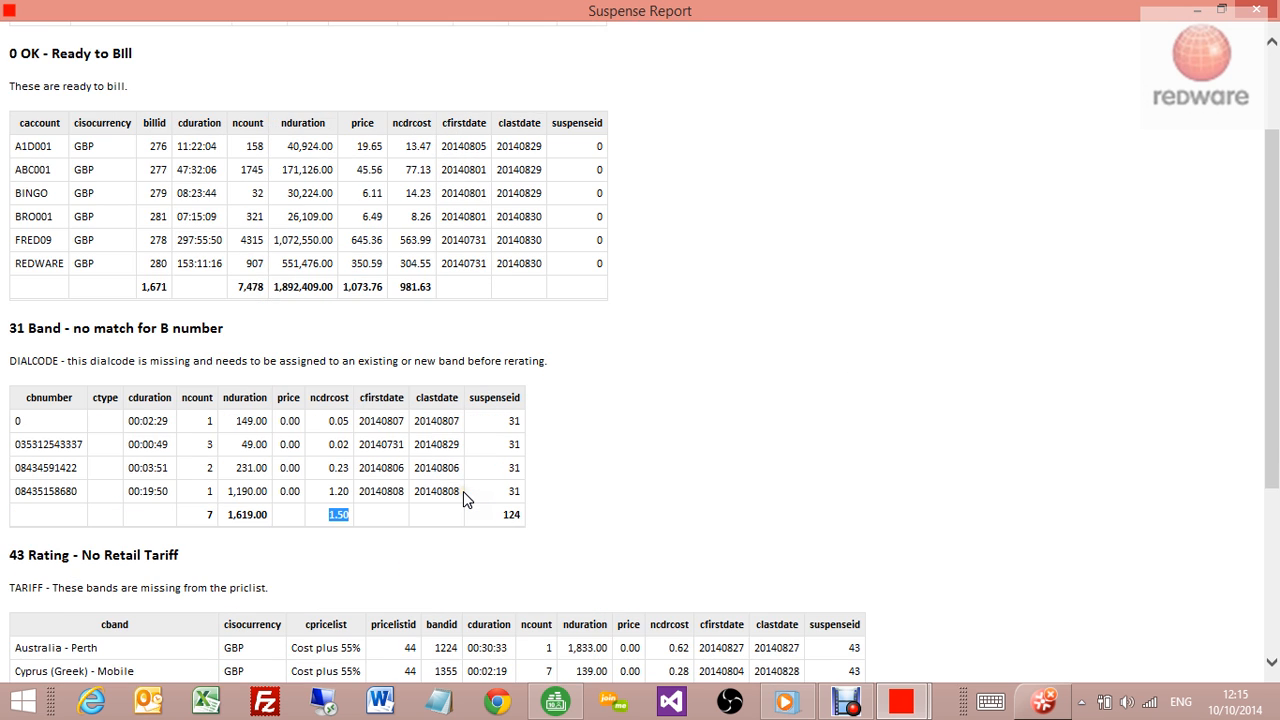
pyautogui.scroll(-3, 463, 491)
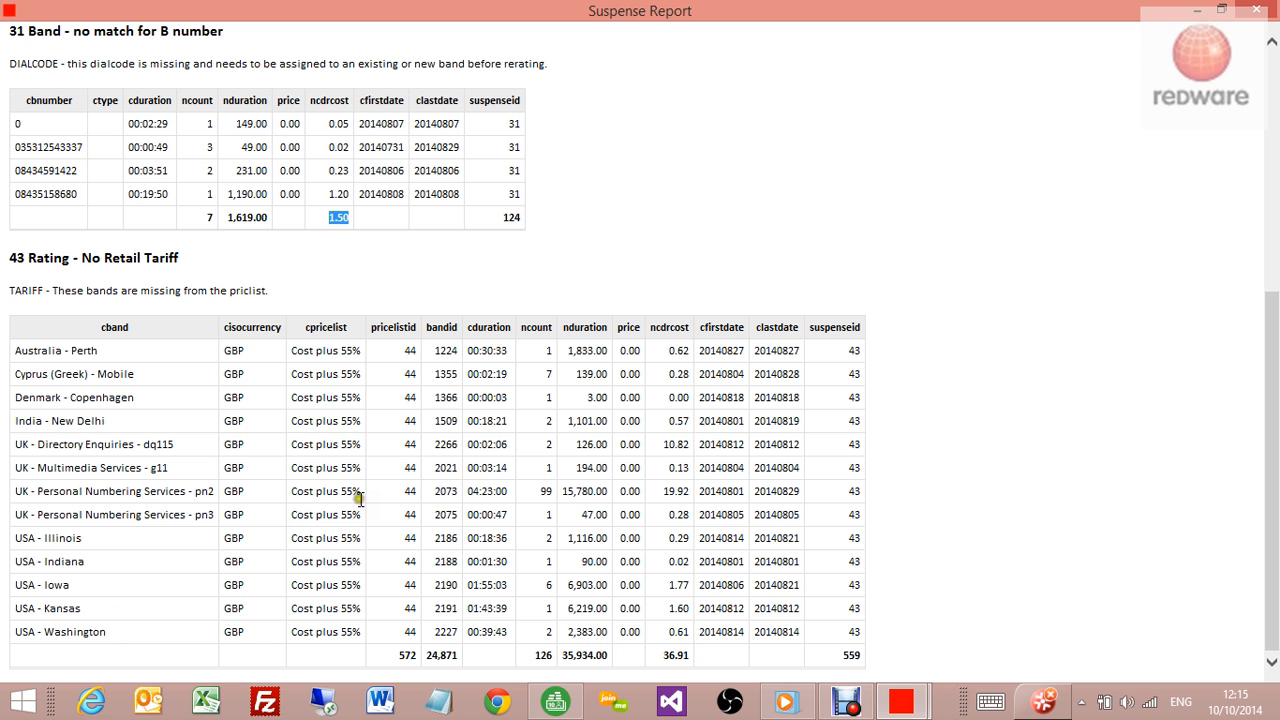
pyautogui.moveTo(155, 379); pyautogui.dragTo(140, 614)
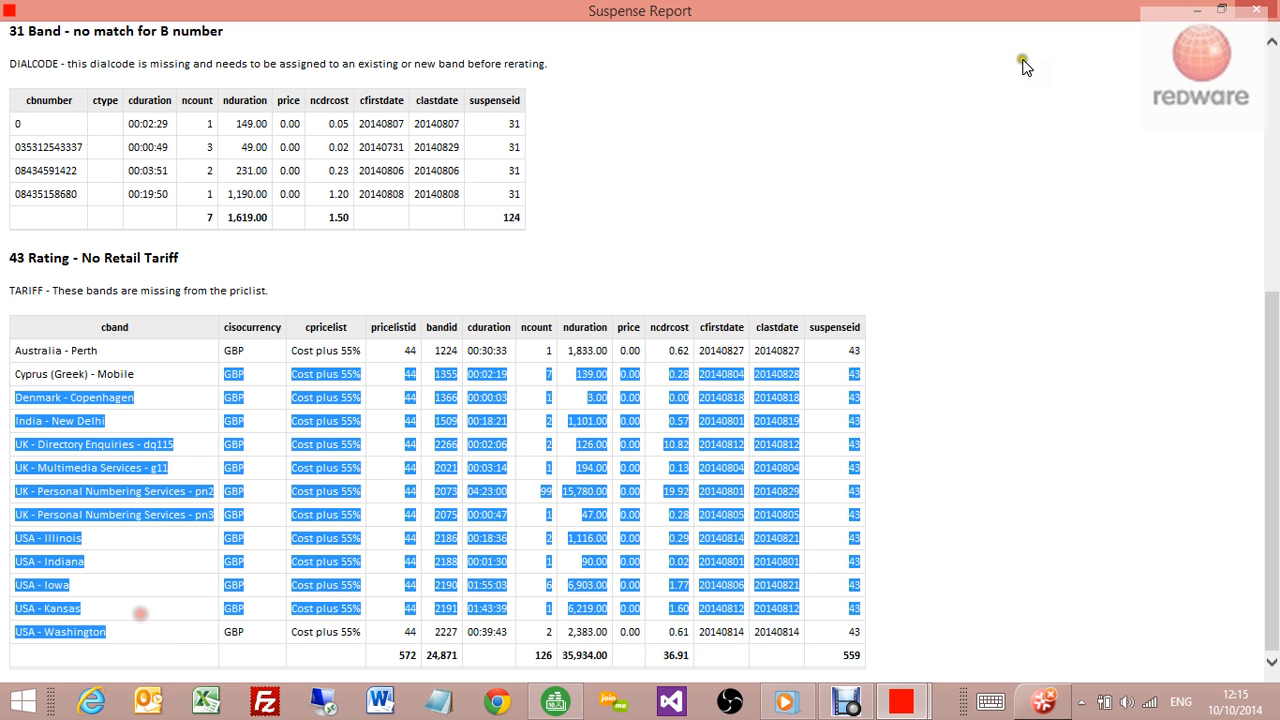
pyautogui.click(1256, 12)
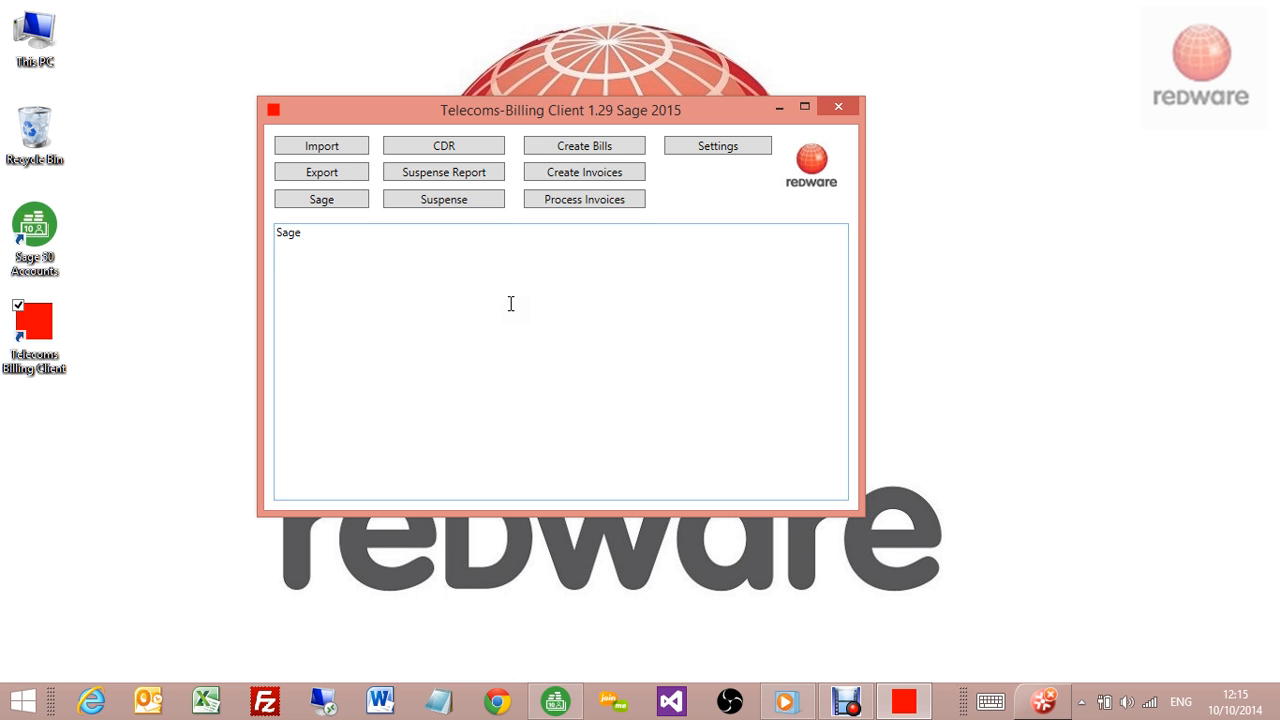
# Open the Suspense window, show the category 31 dial code records and write them off
pyautogui.click(474, 204)
pyautogui.click(178, 147)
pyautogui.click(337, 148)
pyautogui.click(310, 205)
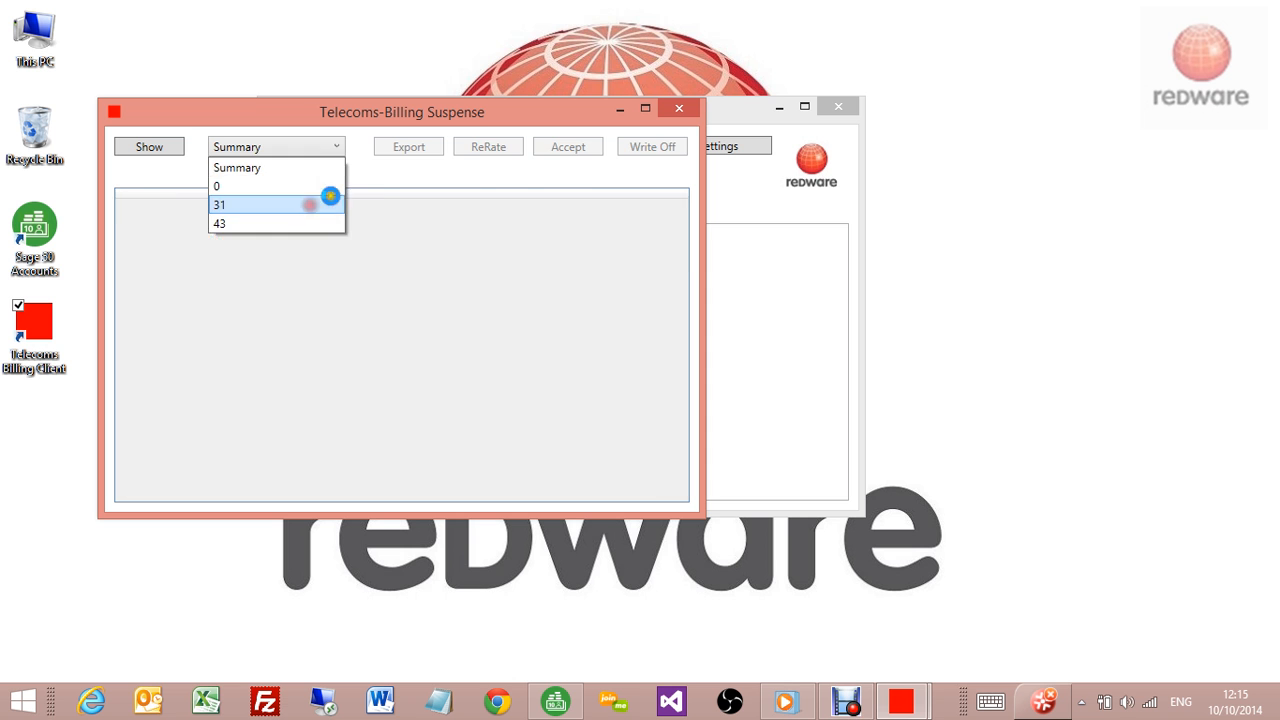
pyautogui.click(658, 148)
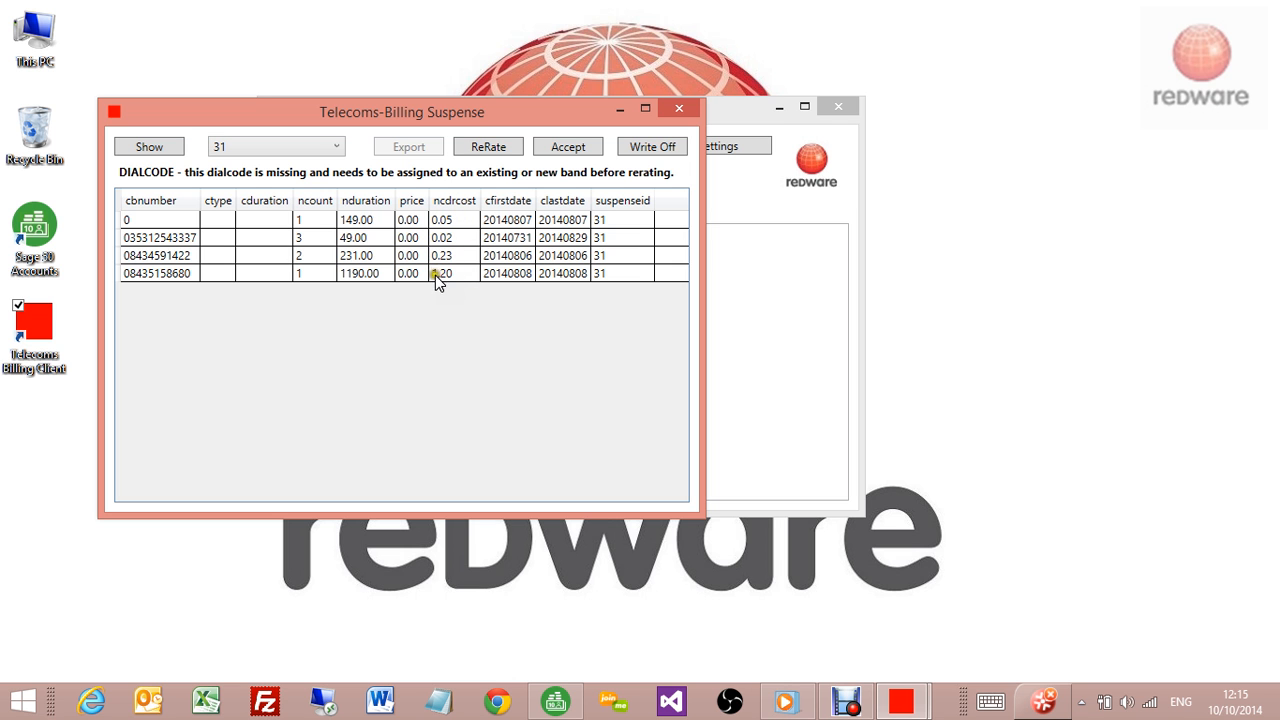
pyautogui.click(665, 149)
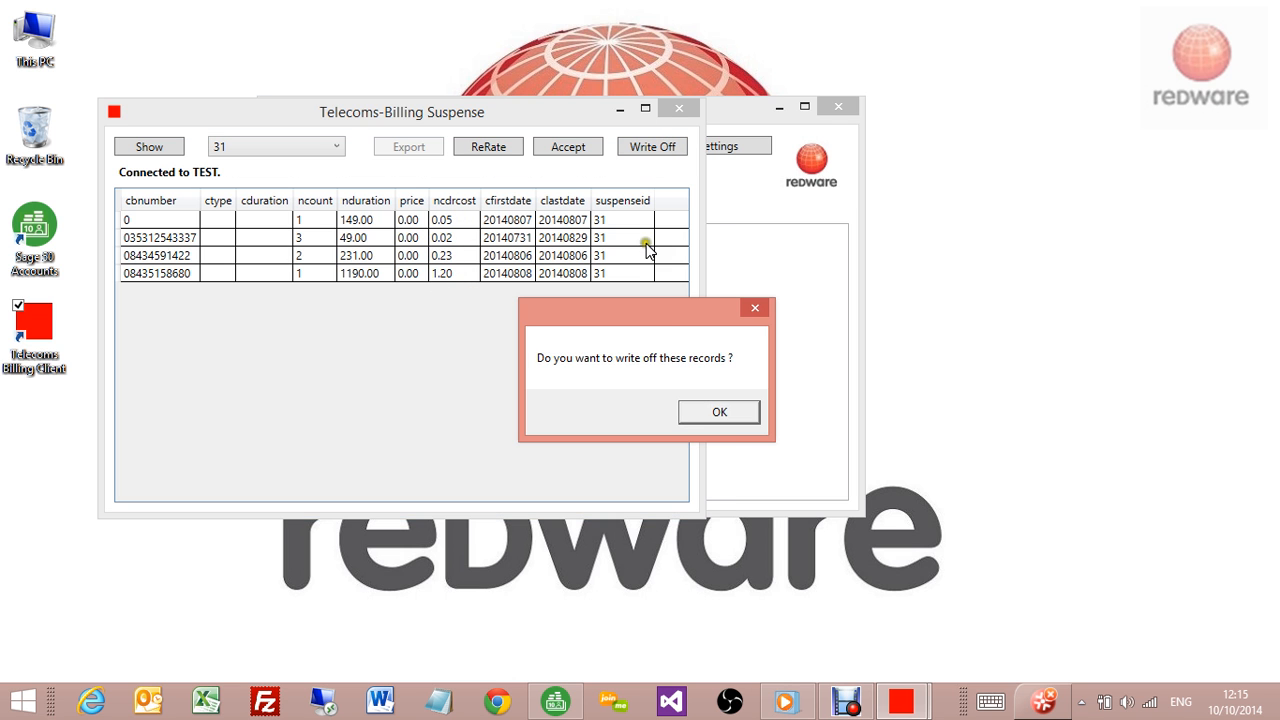
pyautogui.click(700, 412)
# Write off the category 43 missing-tariff records and show the suspense summary again
pyautogui.click(279, 147)
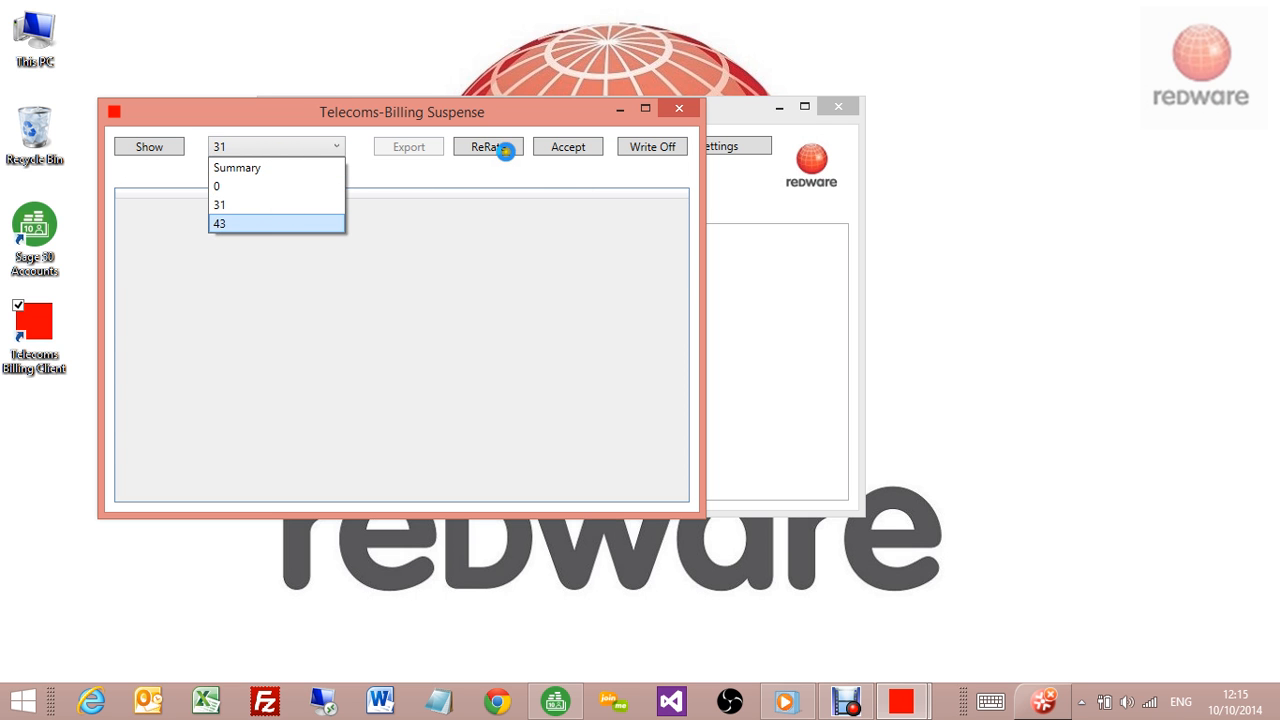
pyautogui.click(503, 157)
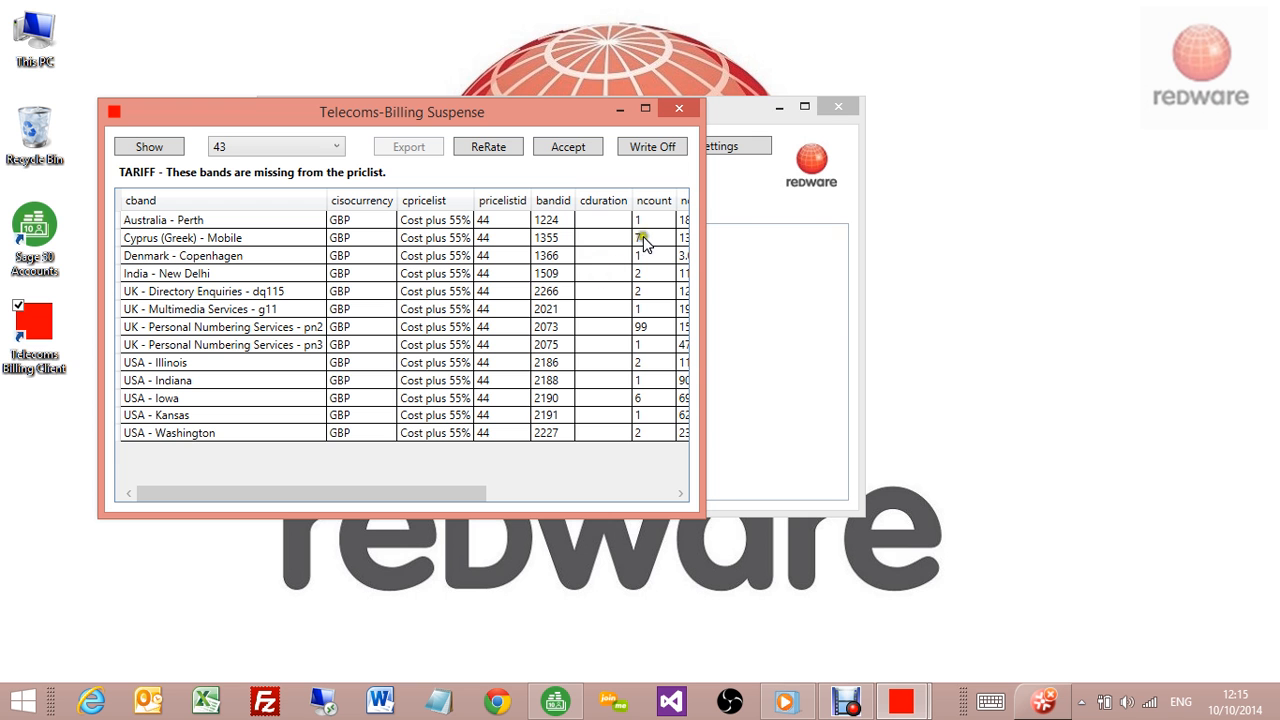
pyautogui.moveTo(703, 517); pyautogui.dragTo(1032, 553)
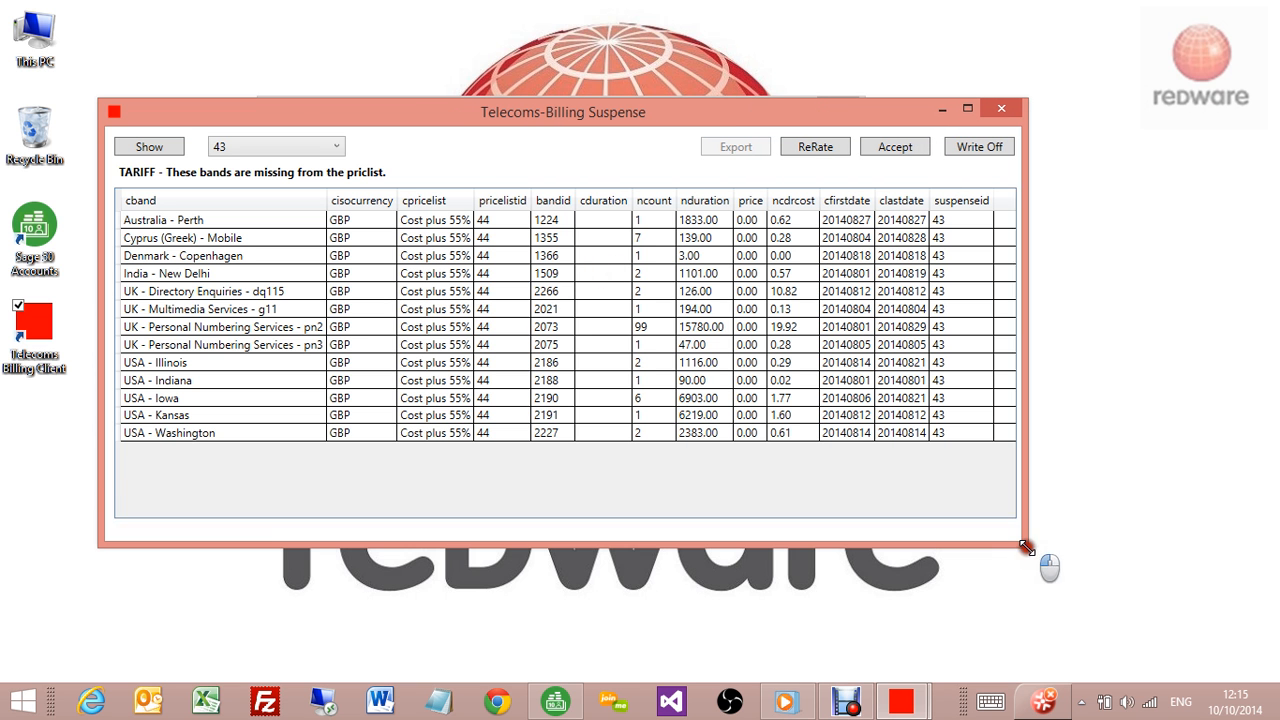
pyautogui.click(966, 148)
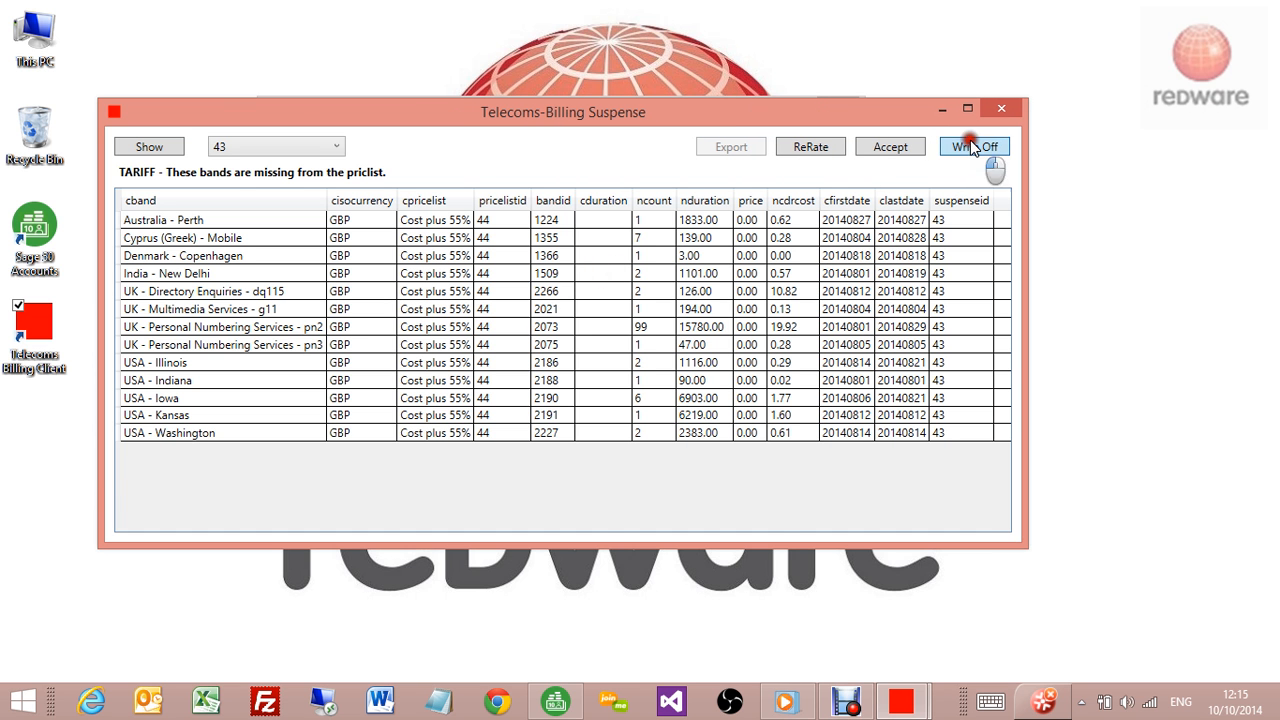
pyautogui.click(710, 418)
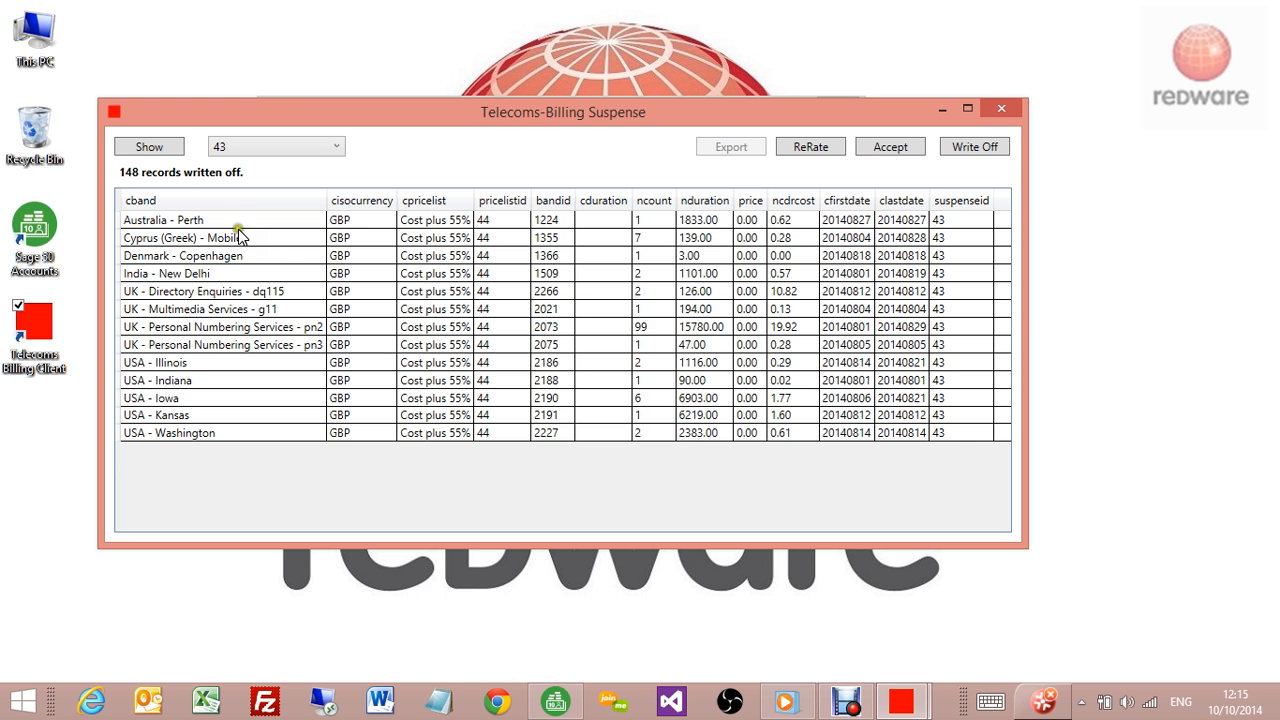
pyautogui.click(166, 152)
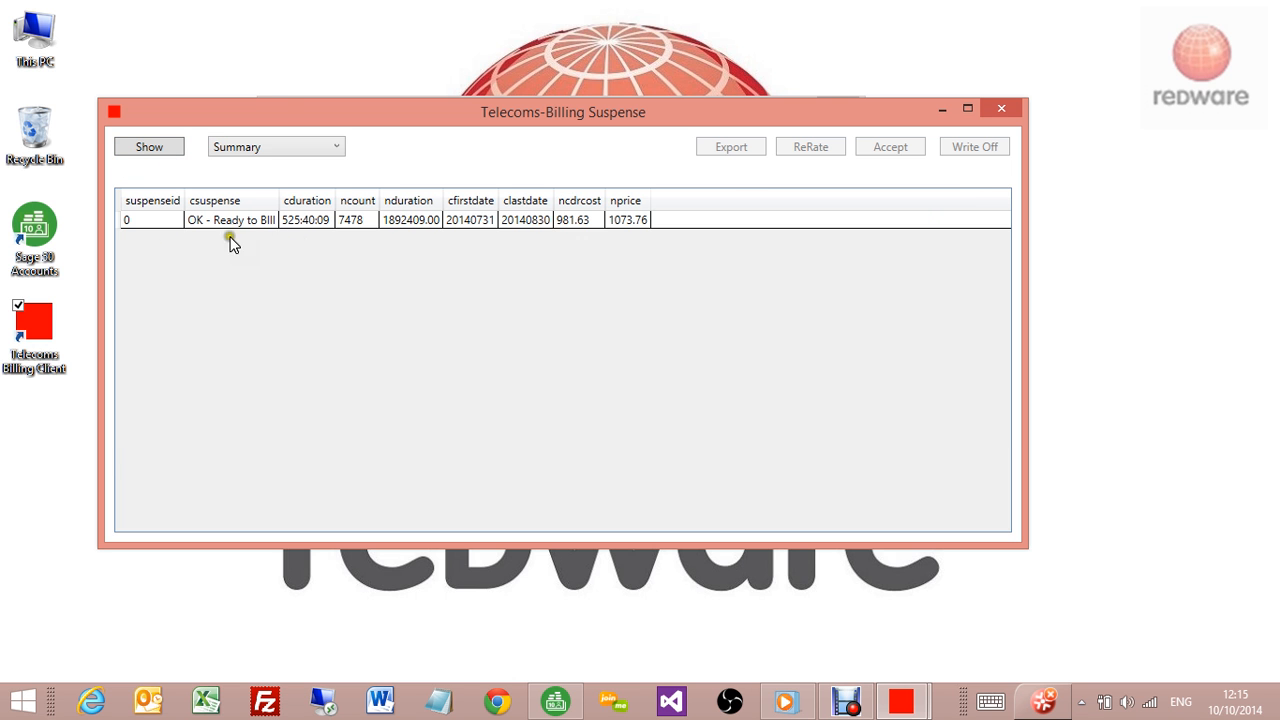
pyautogui.click(148, 222)
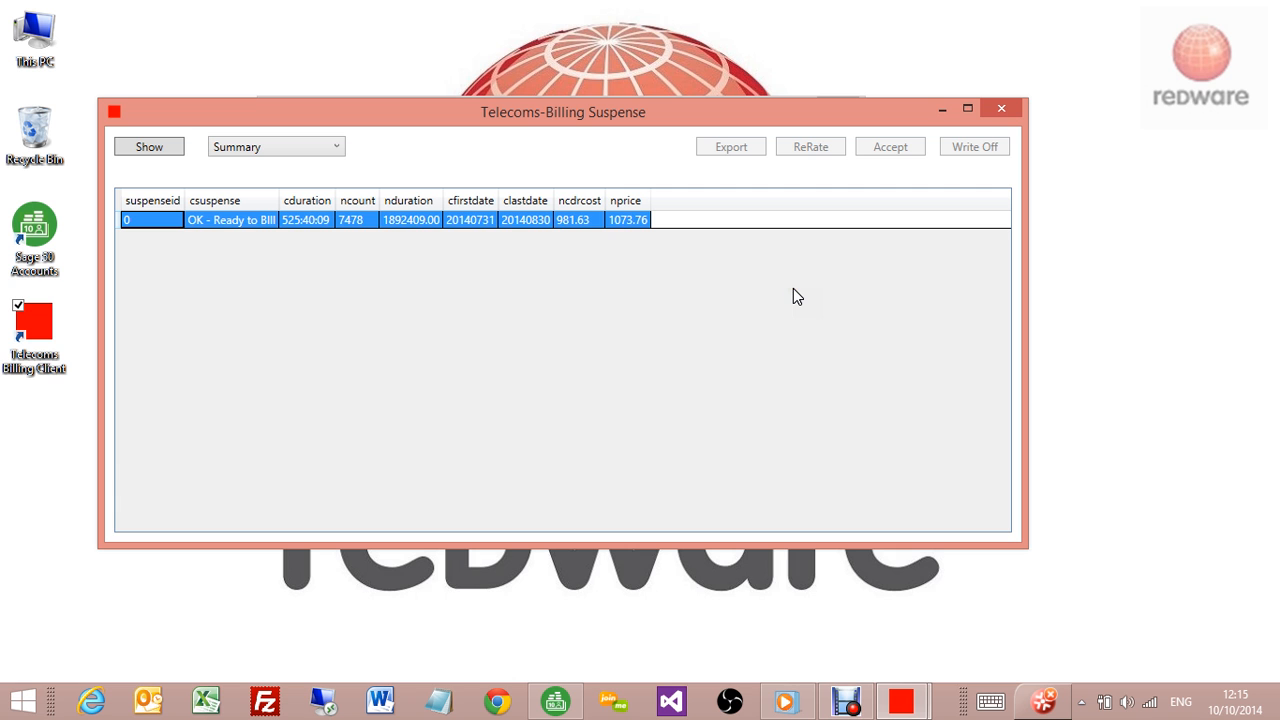
# Examine the Ready to Bill row's count, cost and price in the suspense summary and close the Suspense window
pyautogui.click(412, 295)
pyautogui.click(355, 220)
pyautogui.click(595, 221)
pyautogui.click(665, 218)
pyautogui.moveTo(665, 218); pyautogui.dragTo(609, 221)
pyautogui.click(1005, 108)
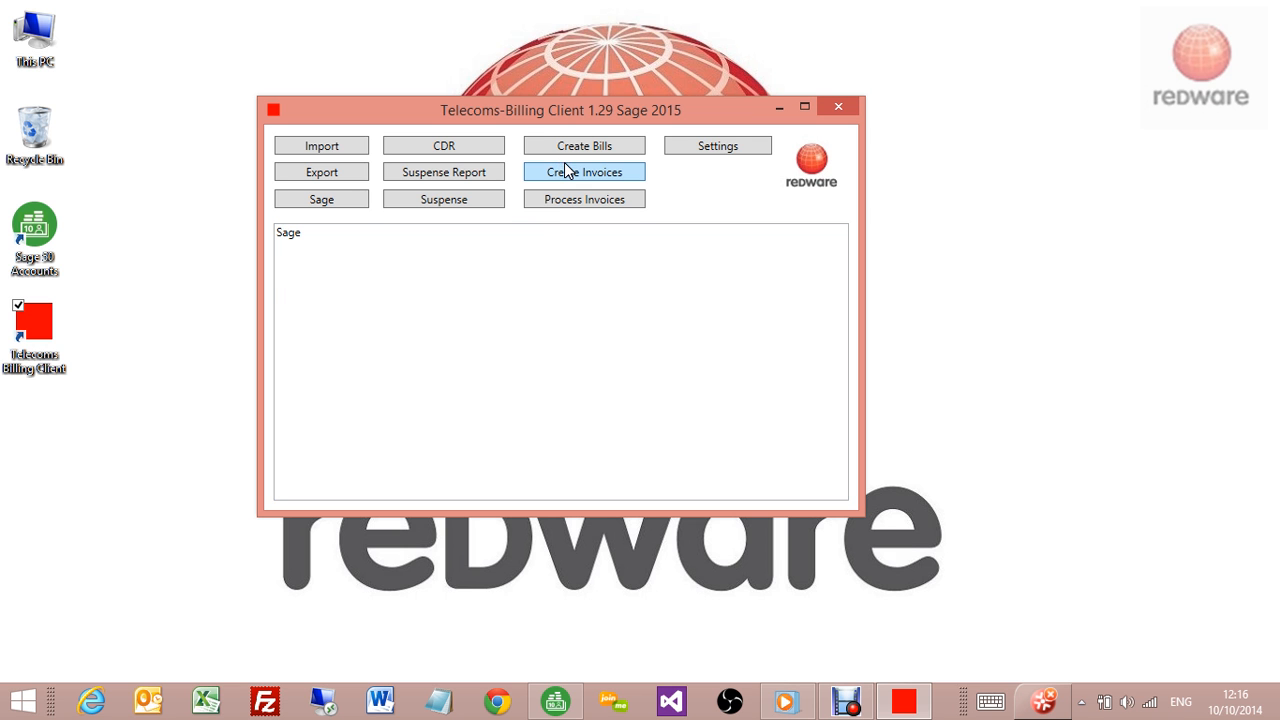
# Open Create Bills and set the call details text to August 2014
pyautogui.click(586, 146)
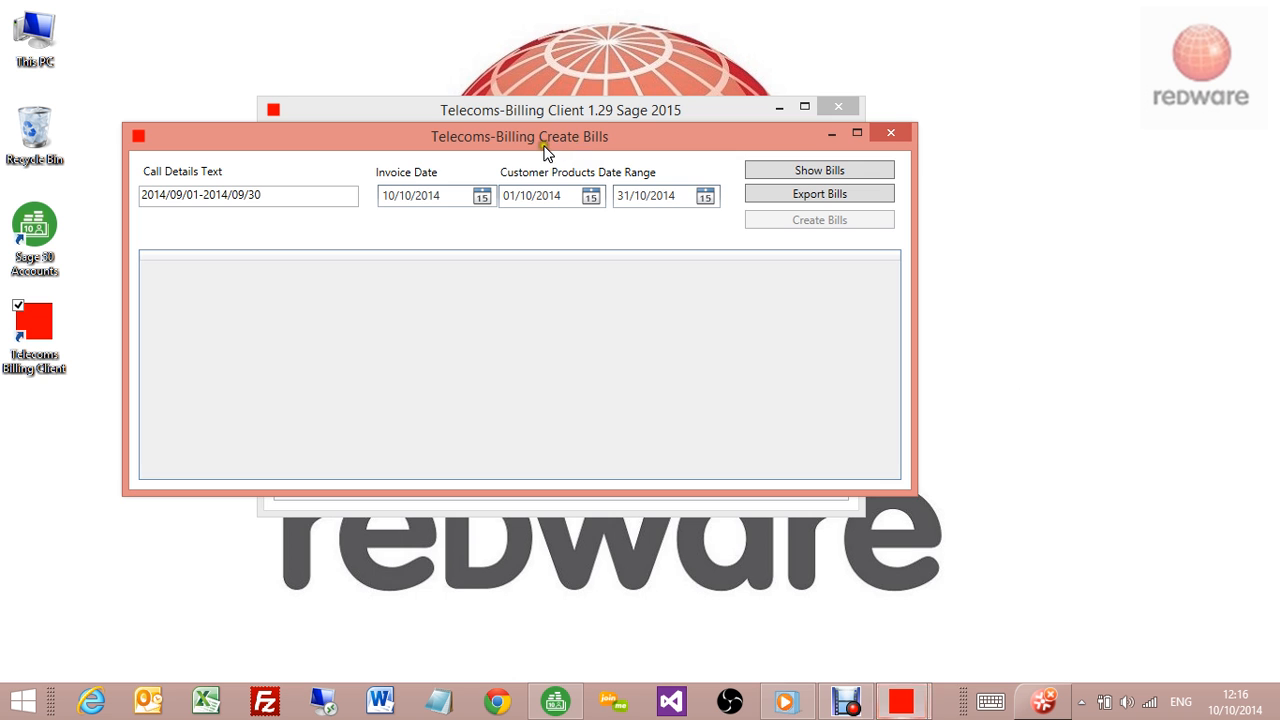
pyautogui.moveTo(517, 138); pyautogui.dragTo(622, 241)
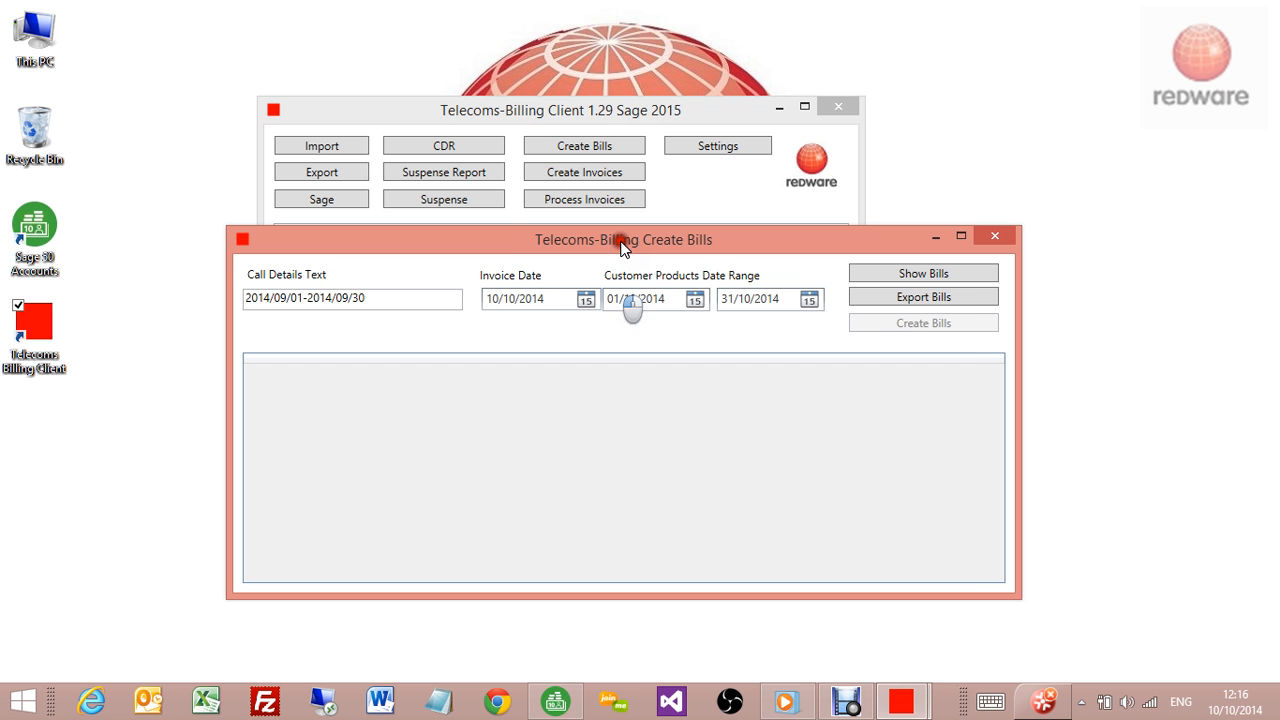
pyautogui.doubleClick(418, 301)
pyautogui.write('August 2')
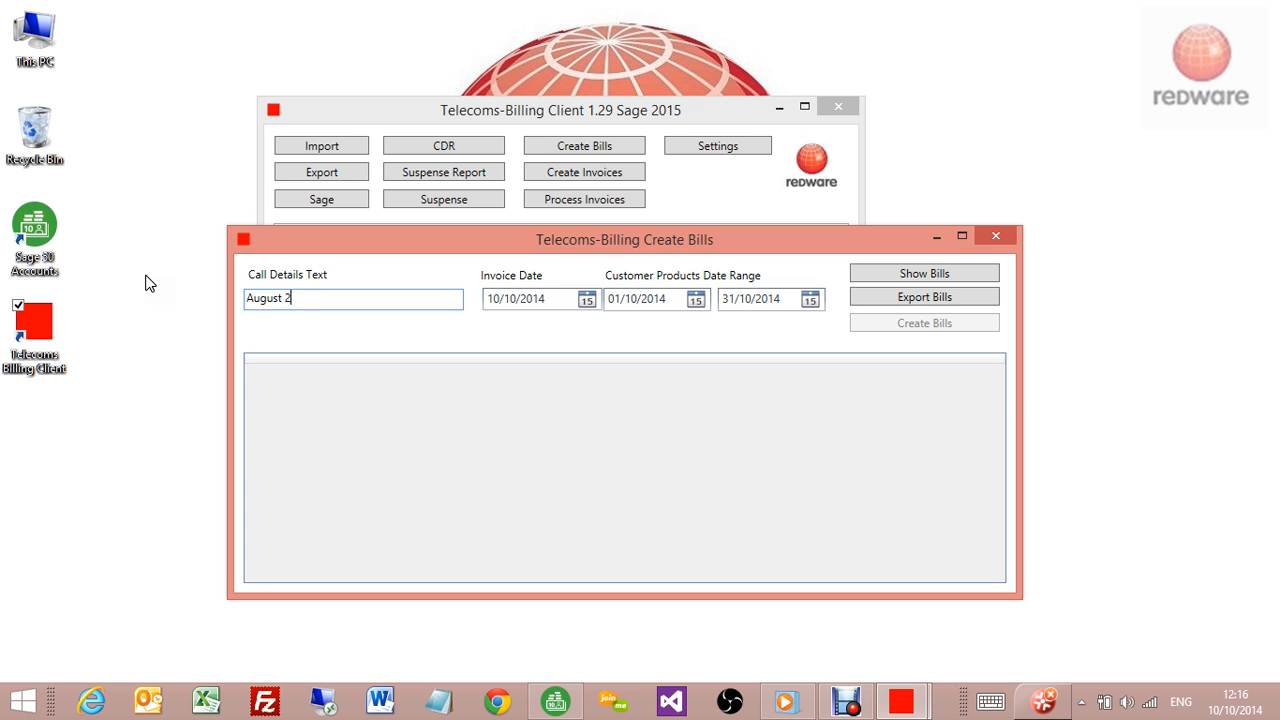
pyautogui.write('014')
# Set the invoice date to 01/09/2014 and the customer products date range to 01/09/2014 through 30/09/2014
pyautogui.click(585, 300)
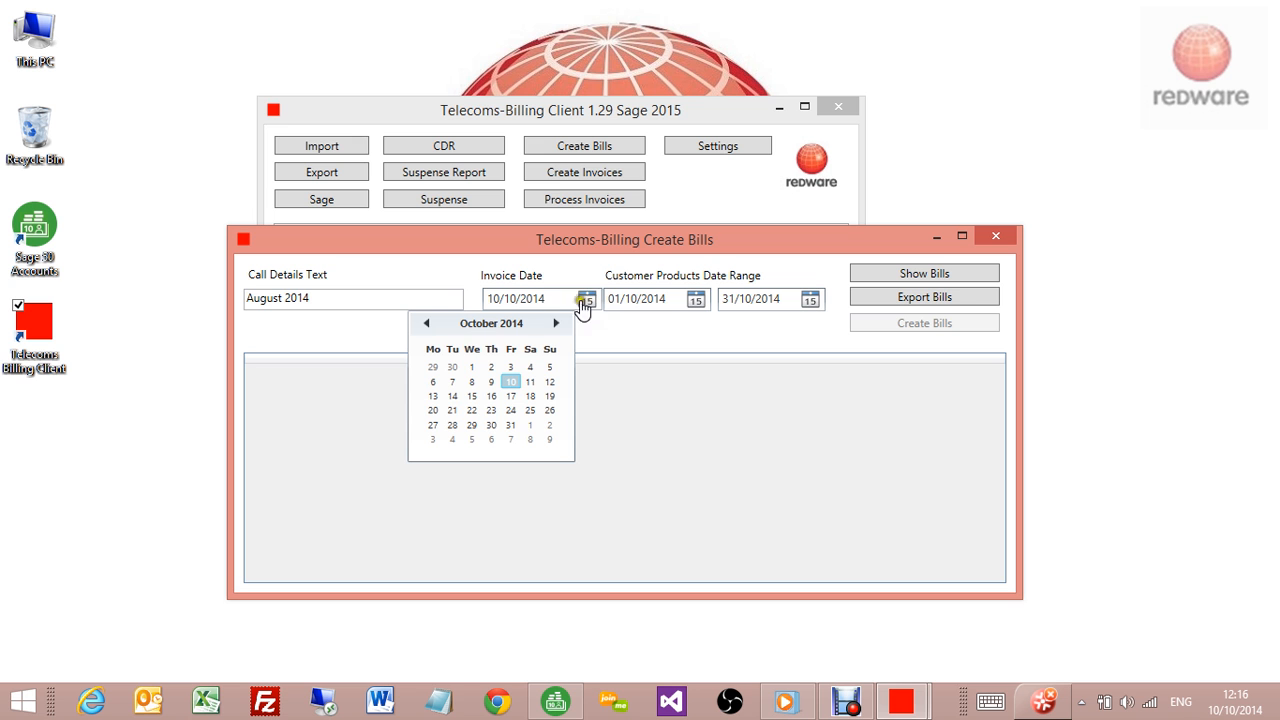
pyautogui.click(426, 323)
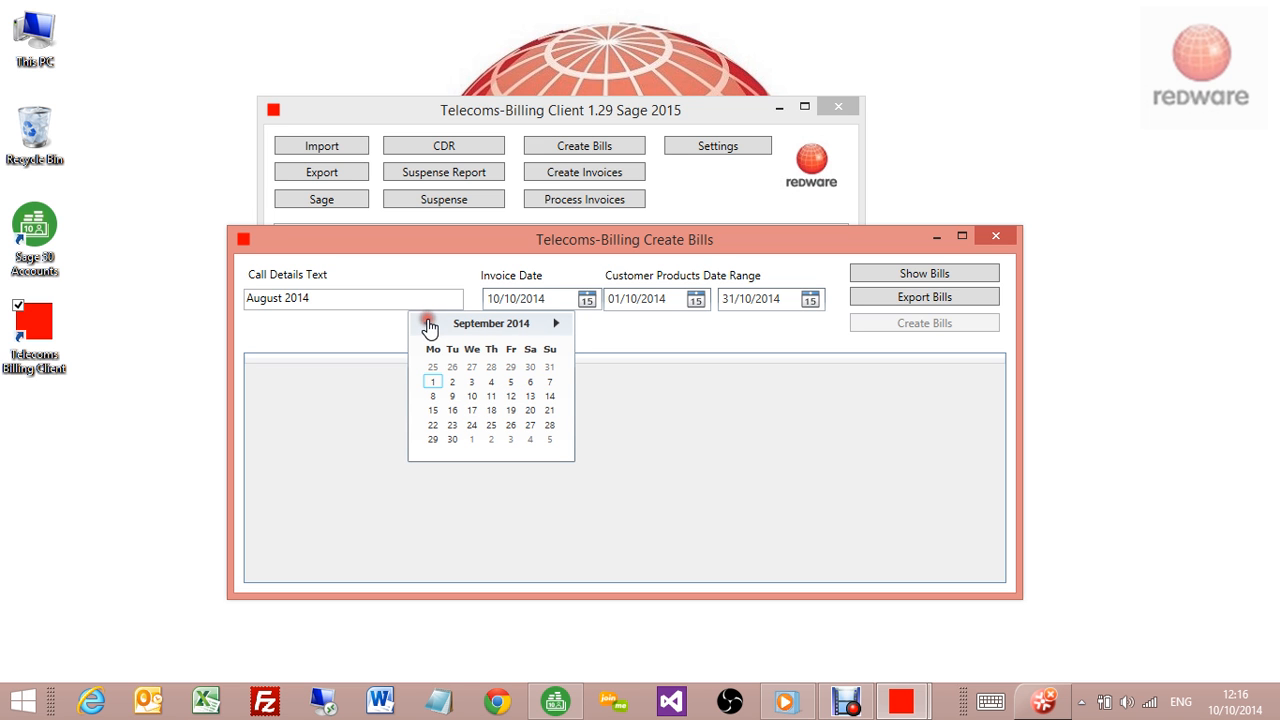
pyautogui.click(432, 382)
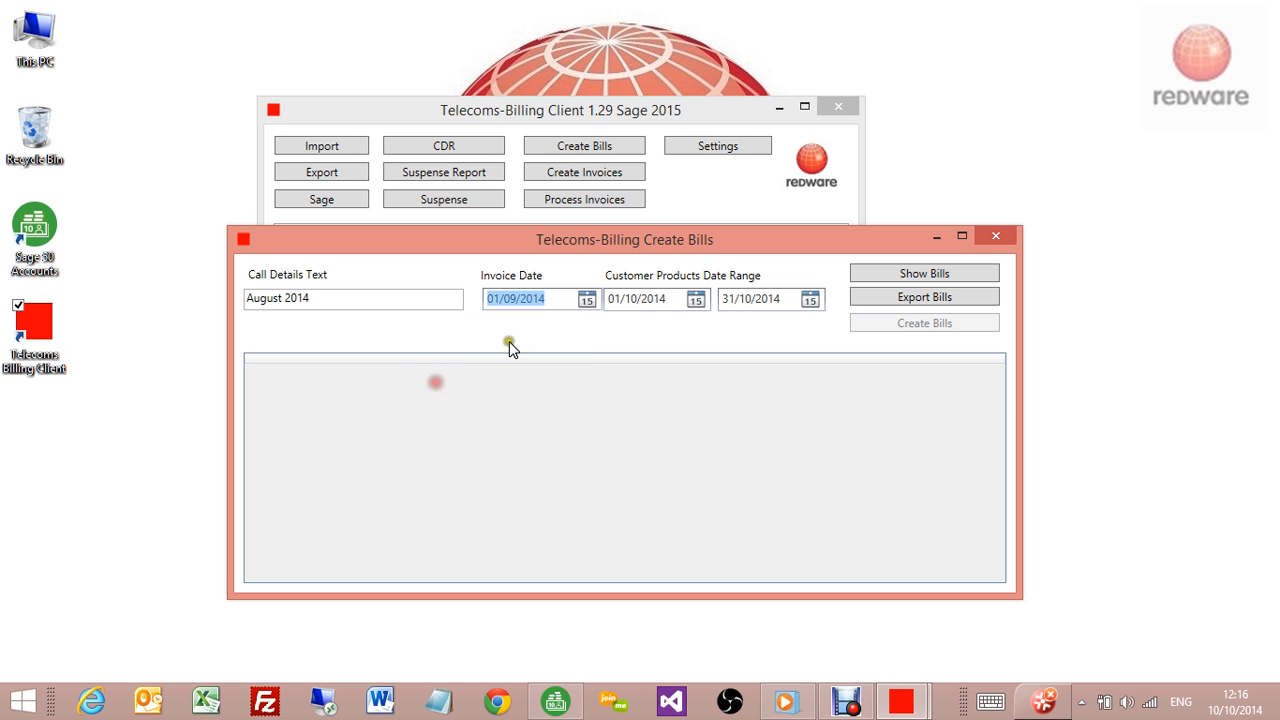
pyautogui.click(697, 300)
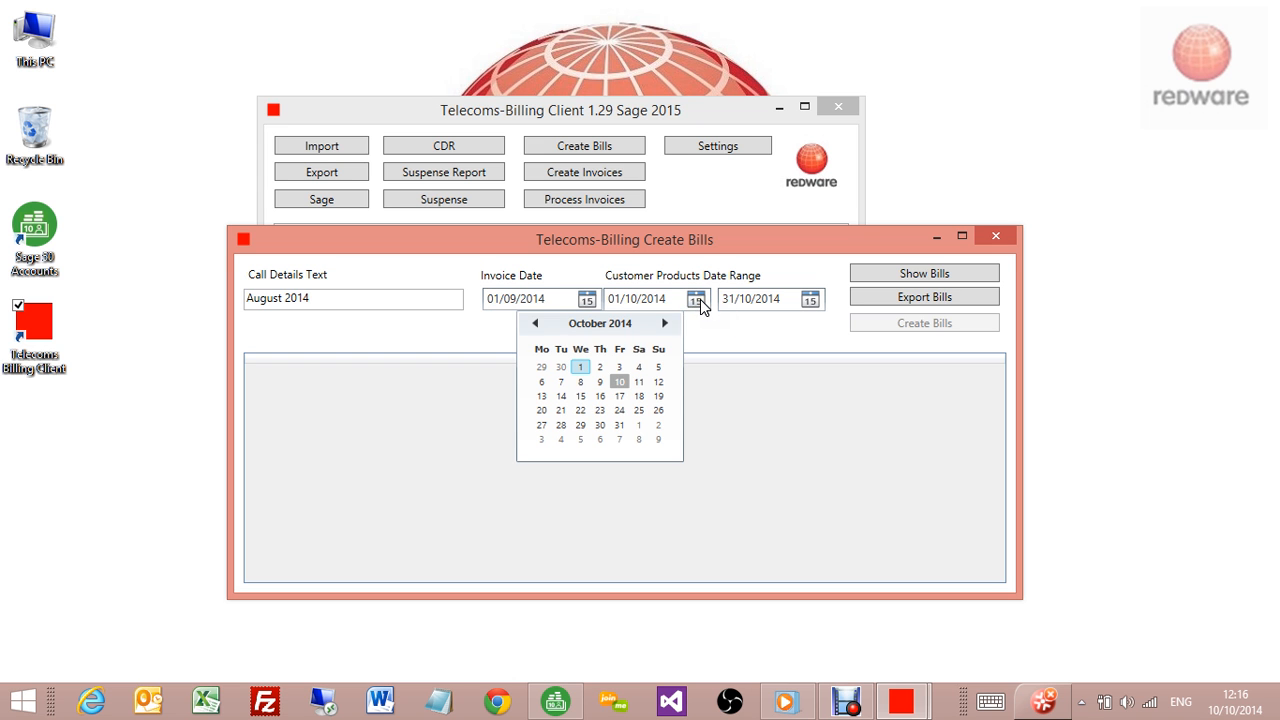
pyautogui.click(538, 325)
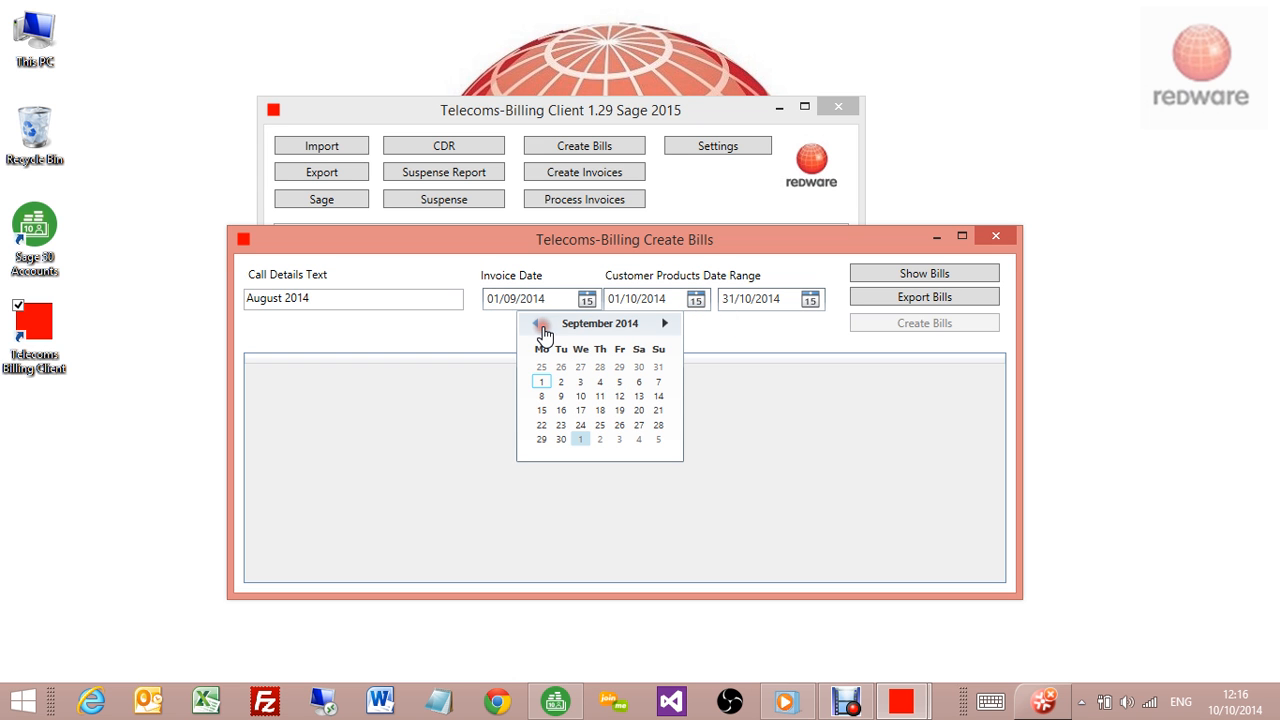
pyautogui.click(541, 382)
pyautogui.click(810, 300)
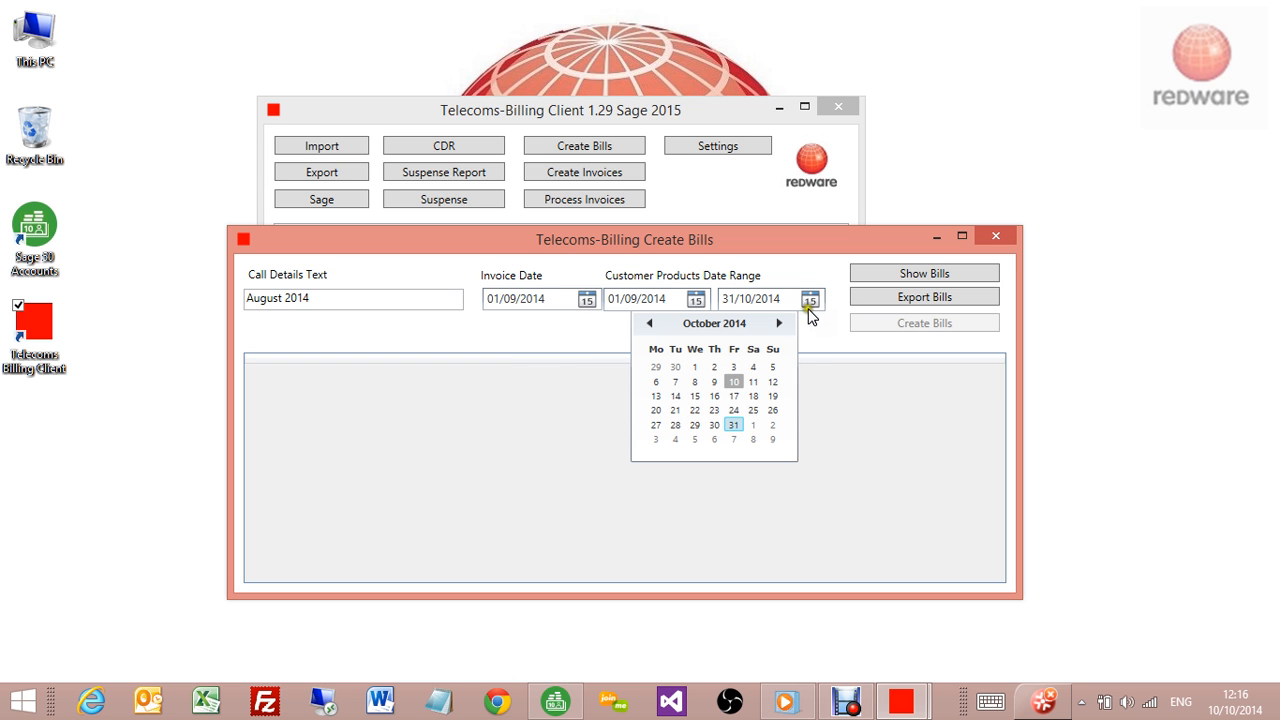
pyautogui.click(651, 326)
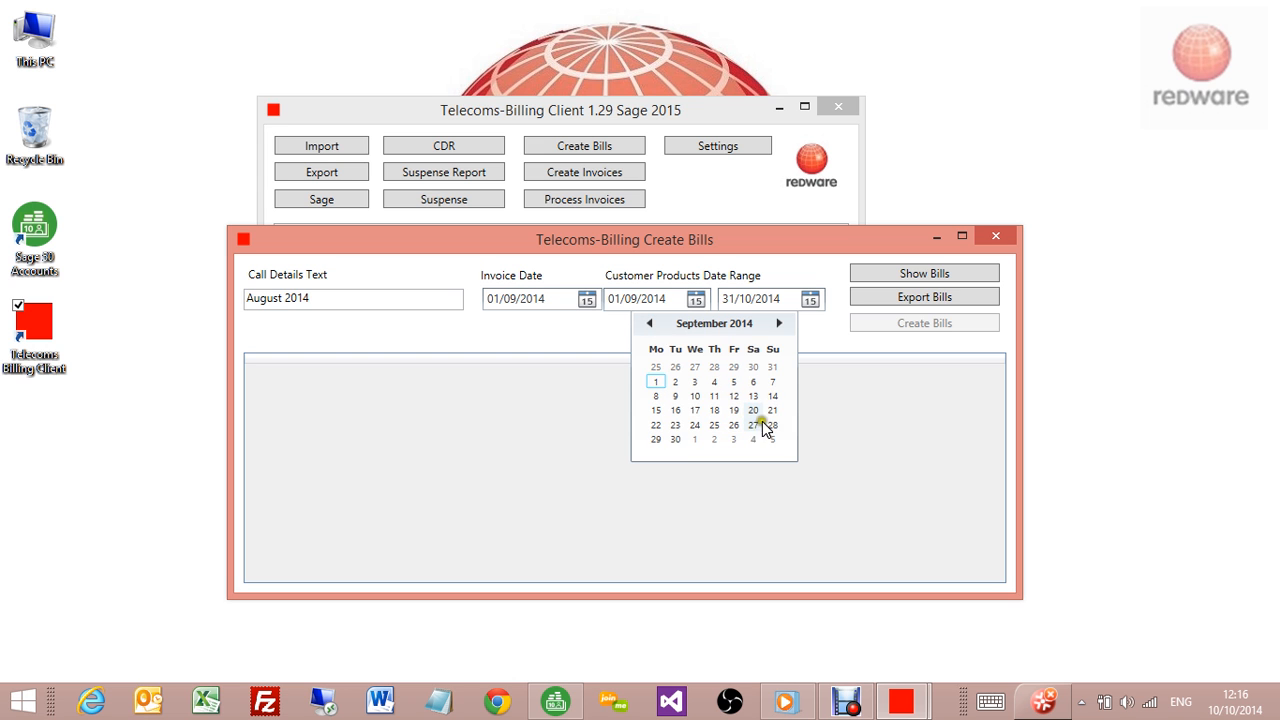
pyautogui.click(676, 440)
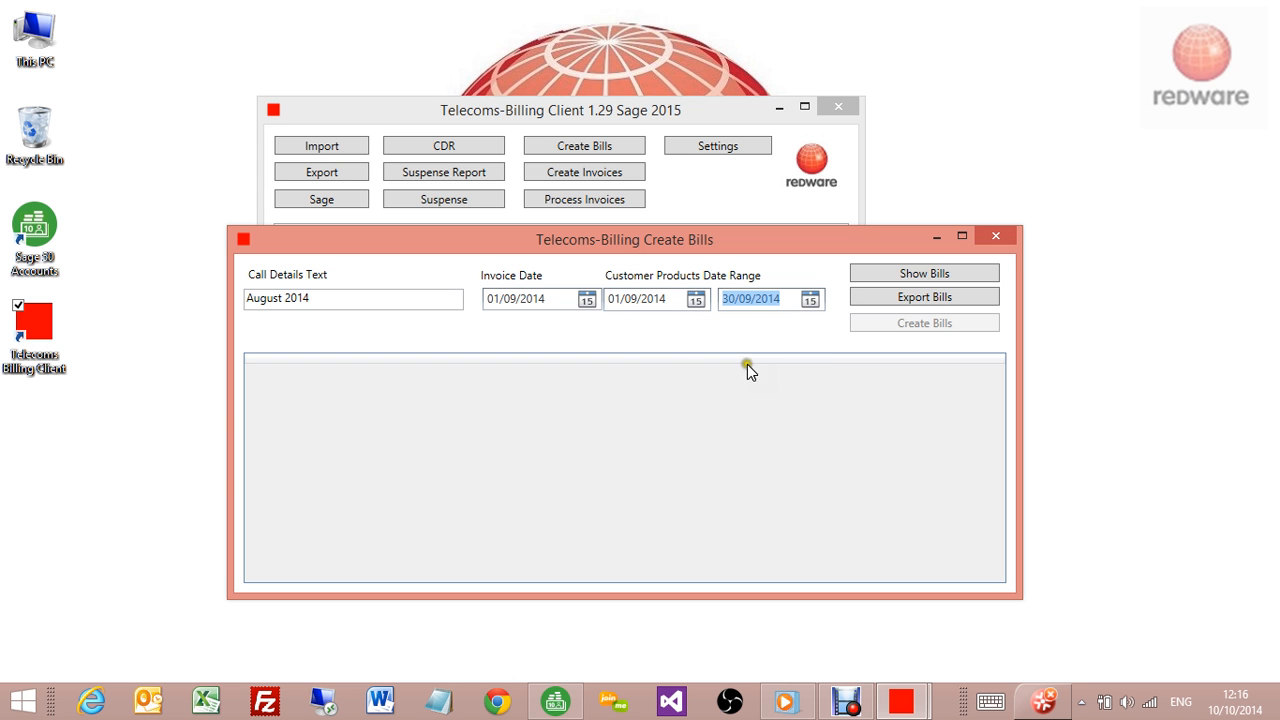
# Show the bills in a maximized window and export them to a file in the test folder
pyautogui.click(878, 270)
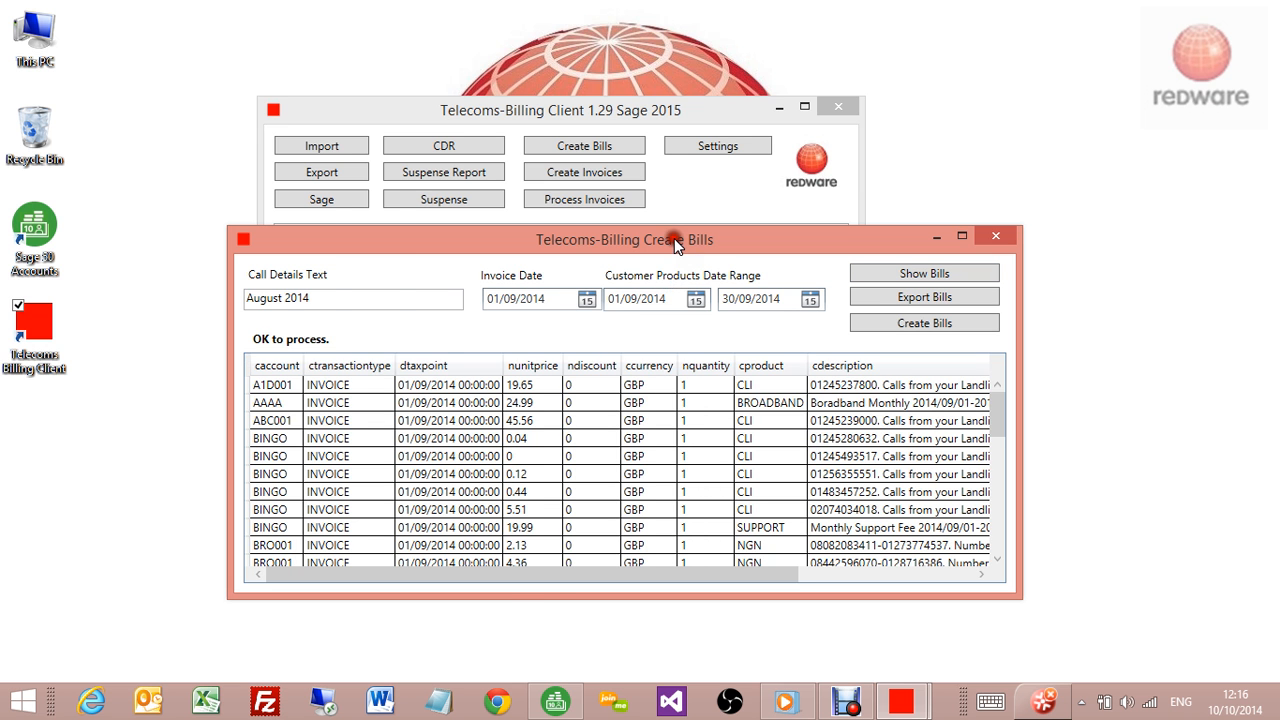
pyautogui.doubleClick(672, 240)
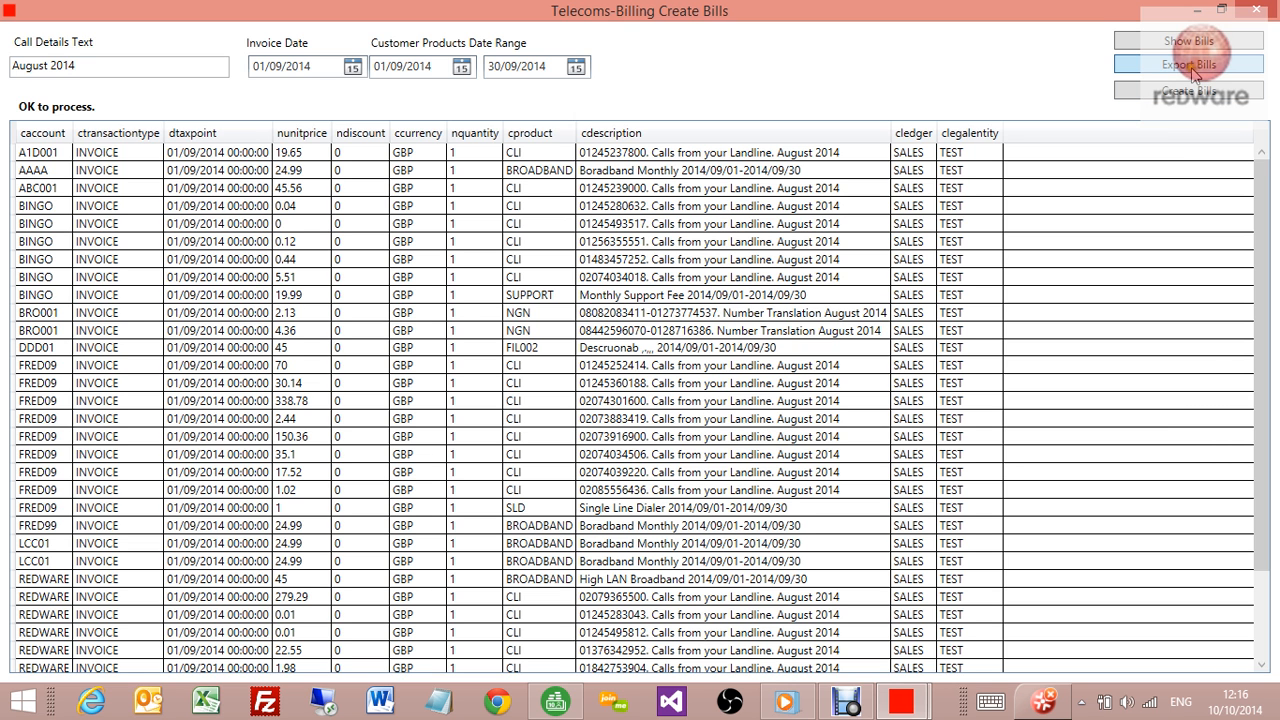
pyautogui.click(1165, 90)
pyautogui.click(375, 400)
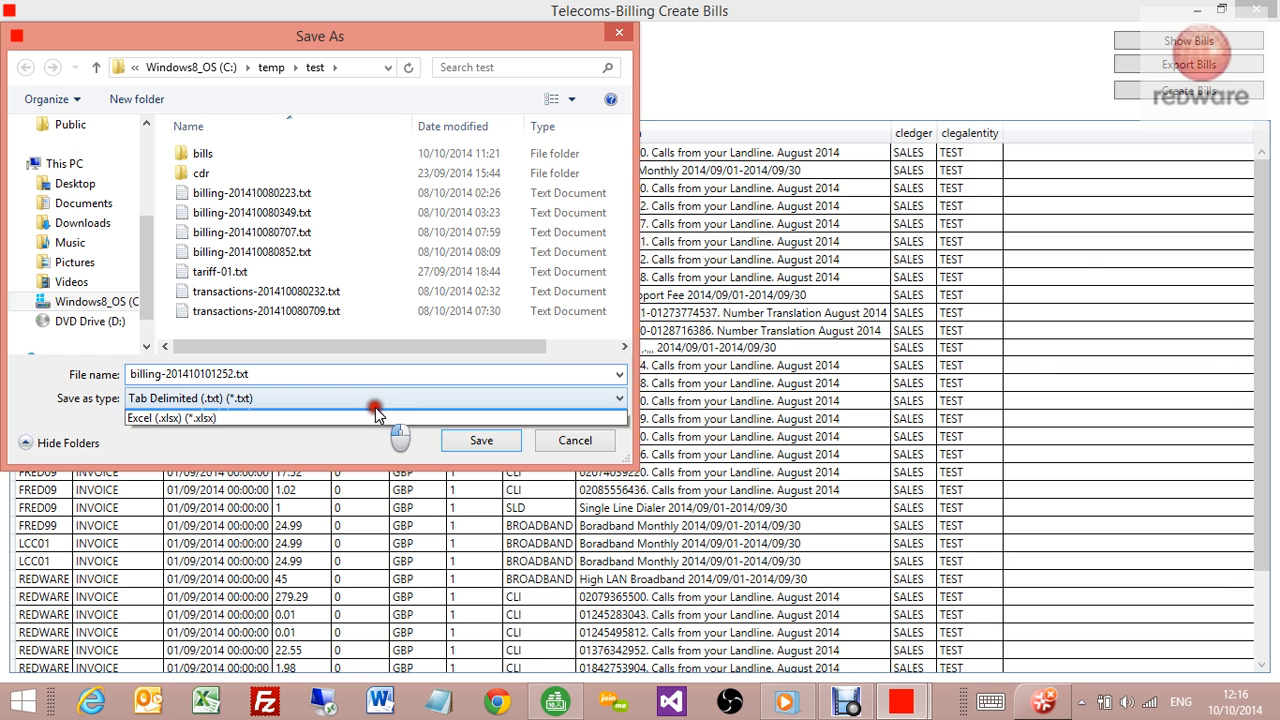
pyautogui.click(358, 434)
pyautogui.click(462, 437)
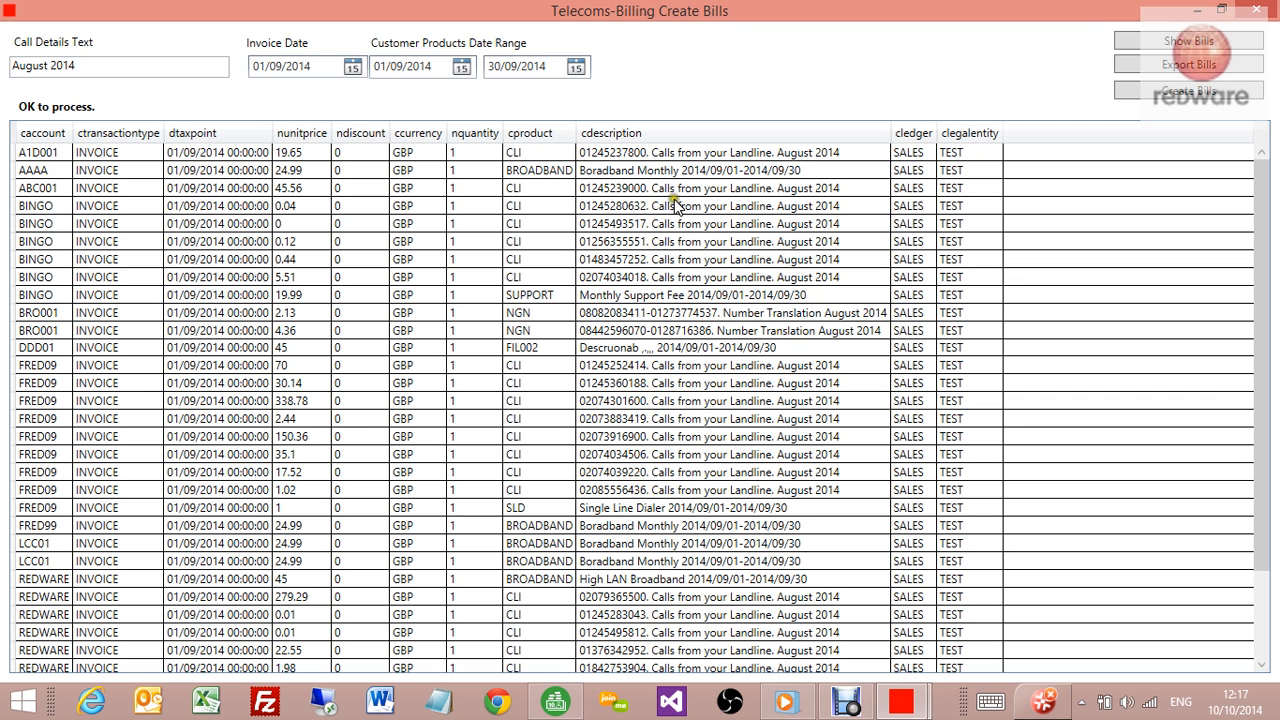
# Examine the bill lines per customer, comparing the August 2014 landline calls with the Single Line Dialer and monthly broadband charges
pyautogui.click(50, 150)
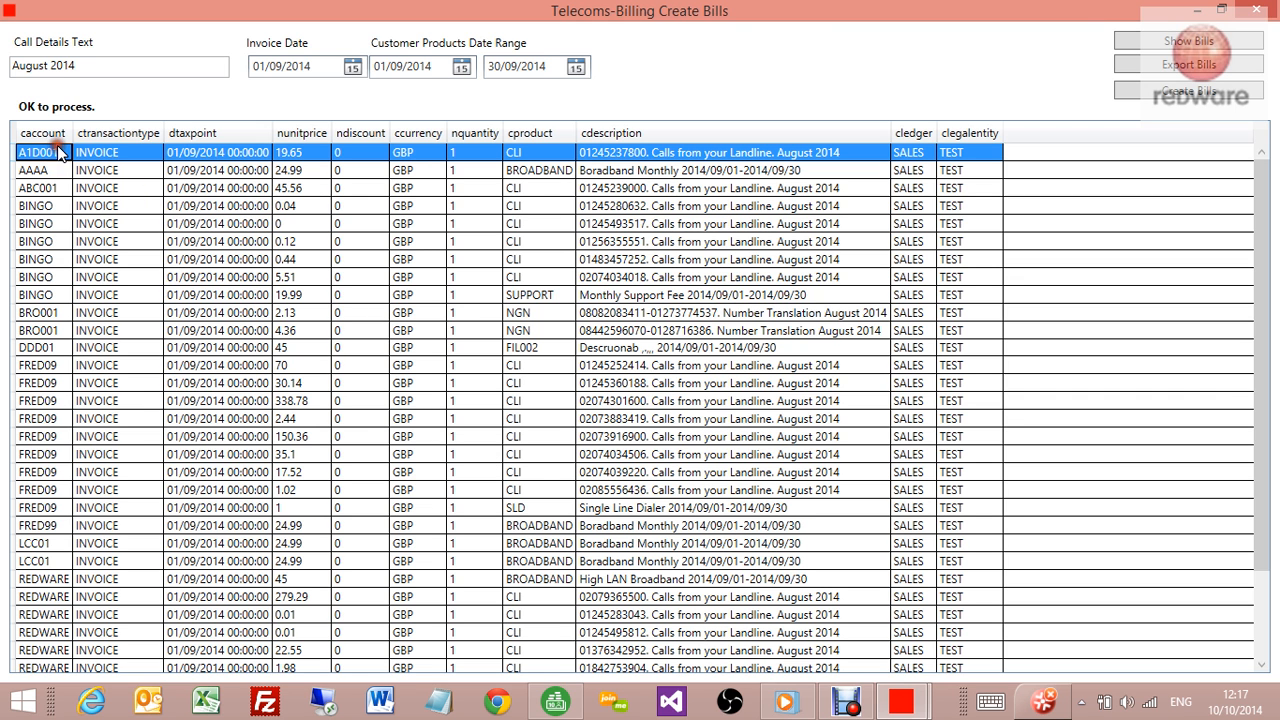
pyautogui.click(22, 367)
pyautogui.moveTo(22, 367); pyautogui.dragTo(30, 438)
pyautogui.moveTo(12, 552); pyautogui.dragTo(100, 490)
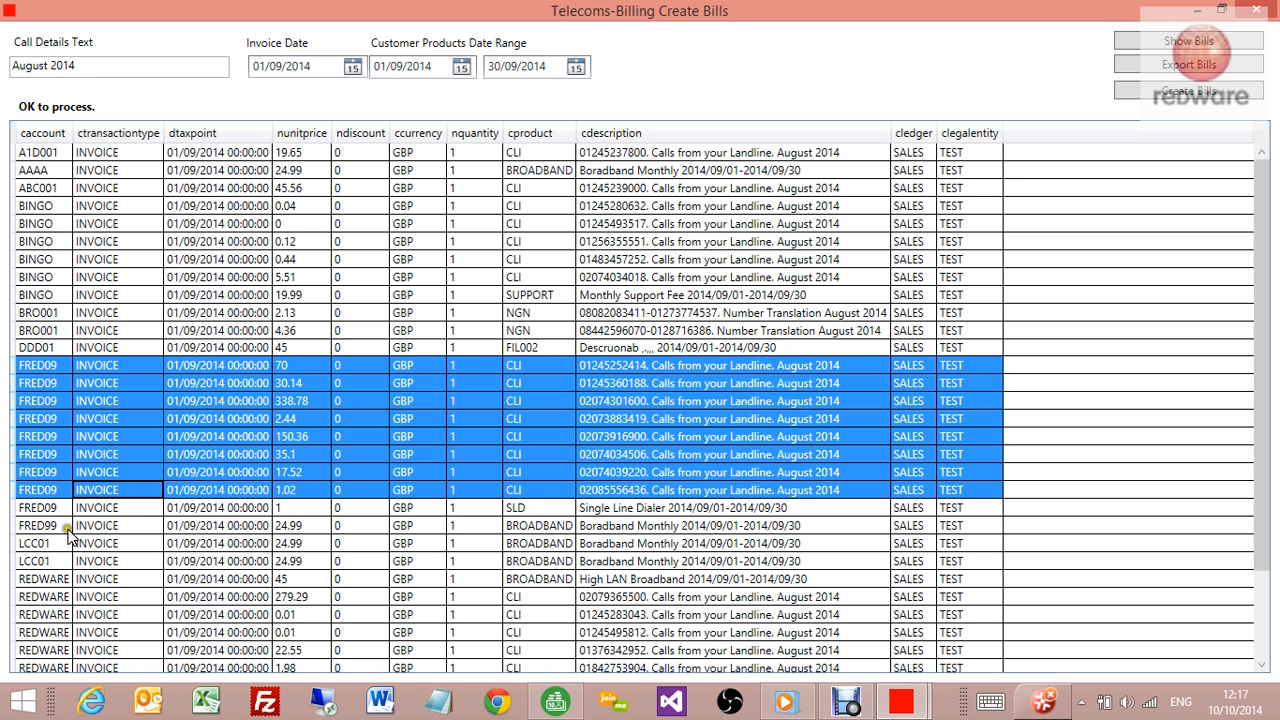
pyautogui.moveTo(26, 510); pyautogui.dragTo(33, 530)
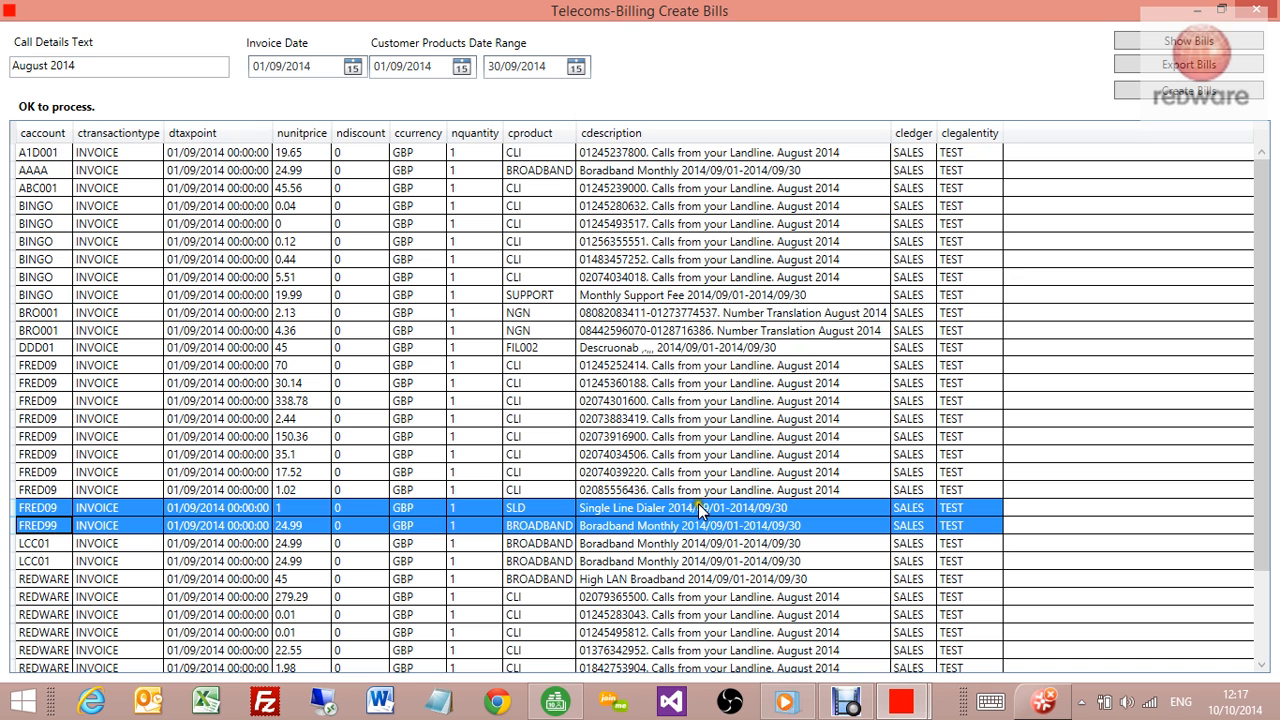
pyautogui.click(818, 490)
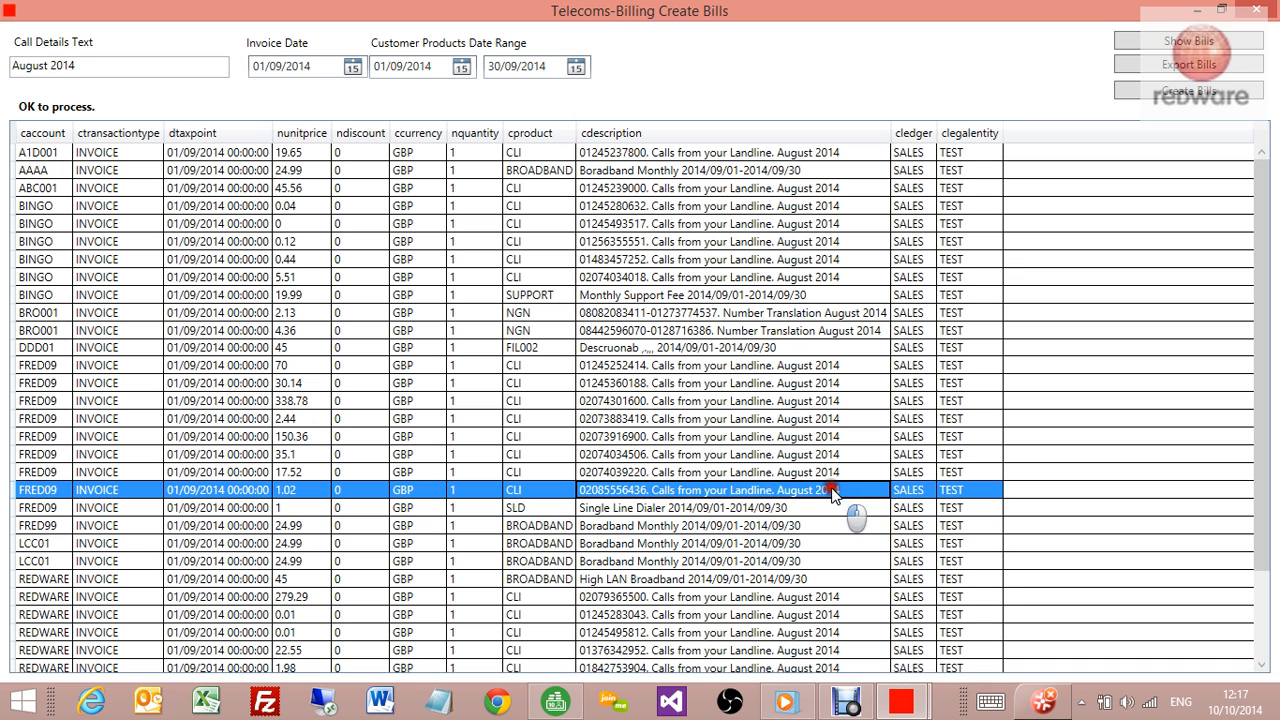
pyautogui.click(797, 474)
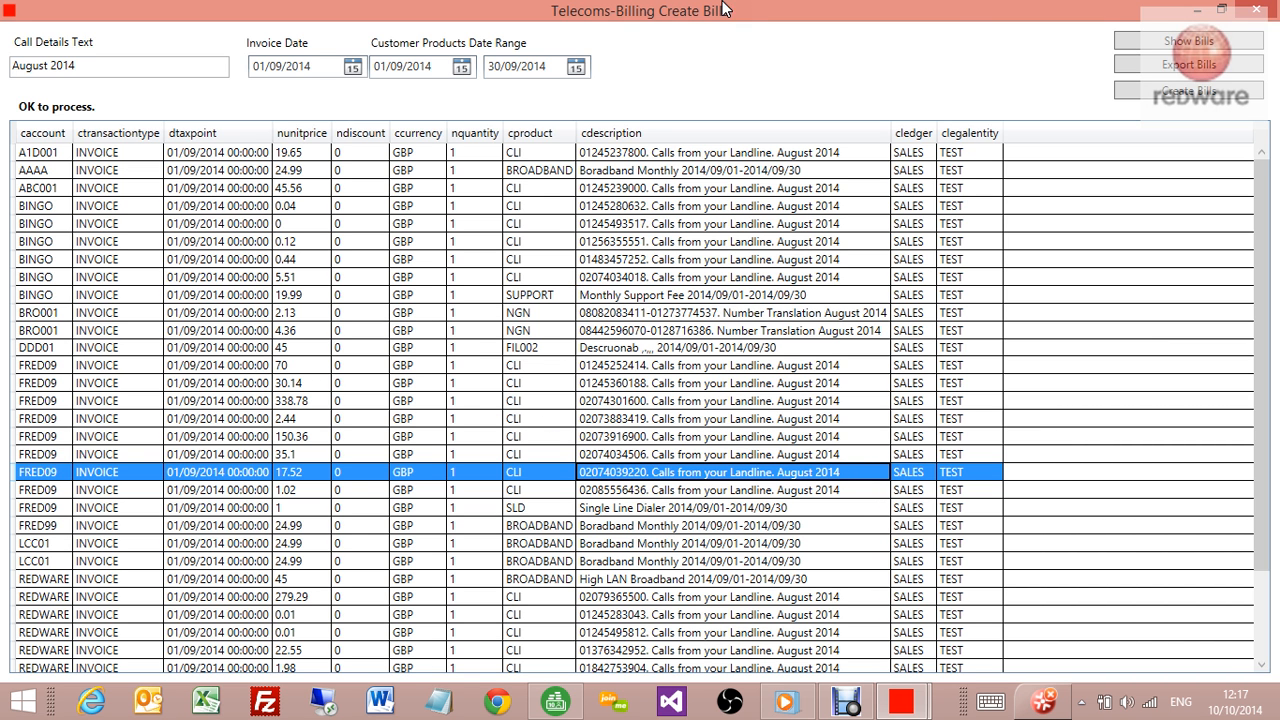
# Restore the Create Bills window to its smaller size and create the August 2014 bills
pyautogui.moveTo(754, 22); pyautogui.dragTo(631, 195)
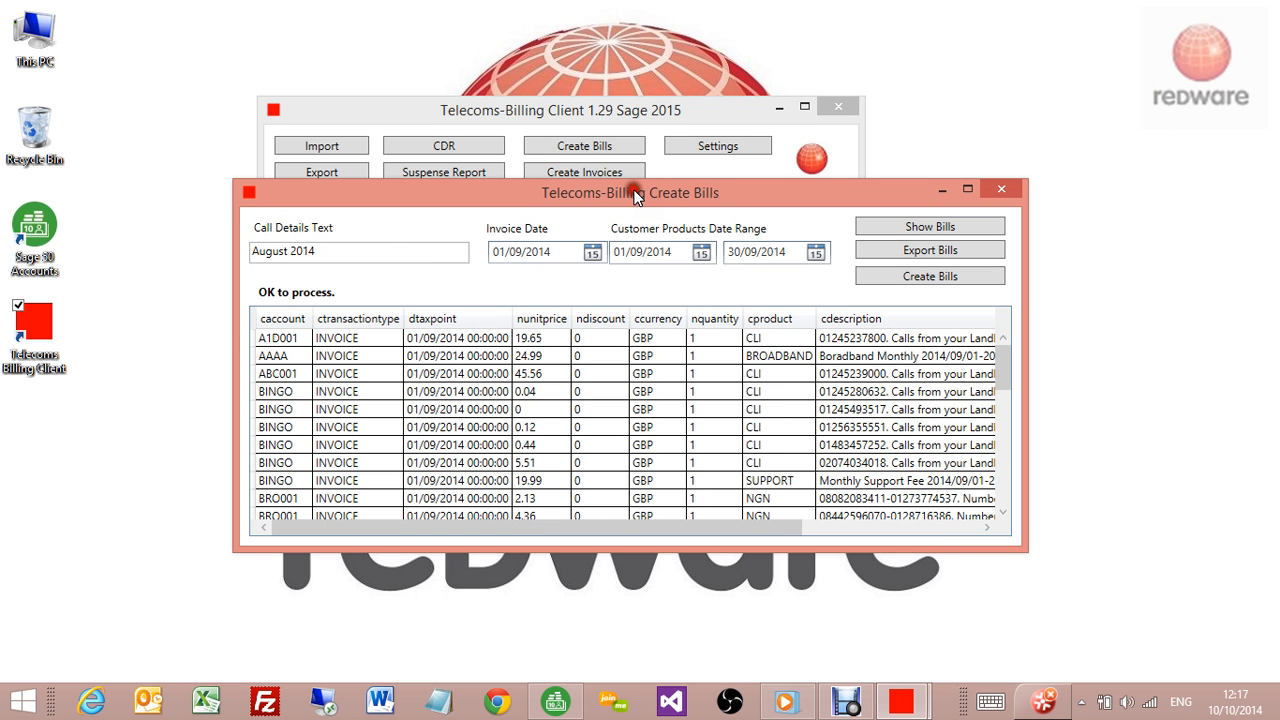
pyautogui.click(889, 279)
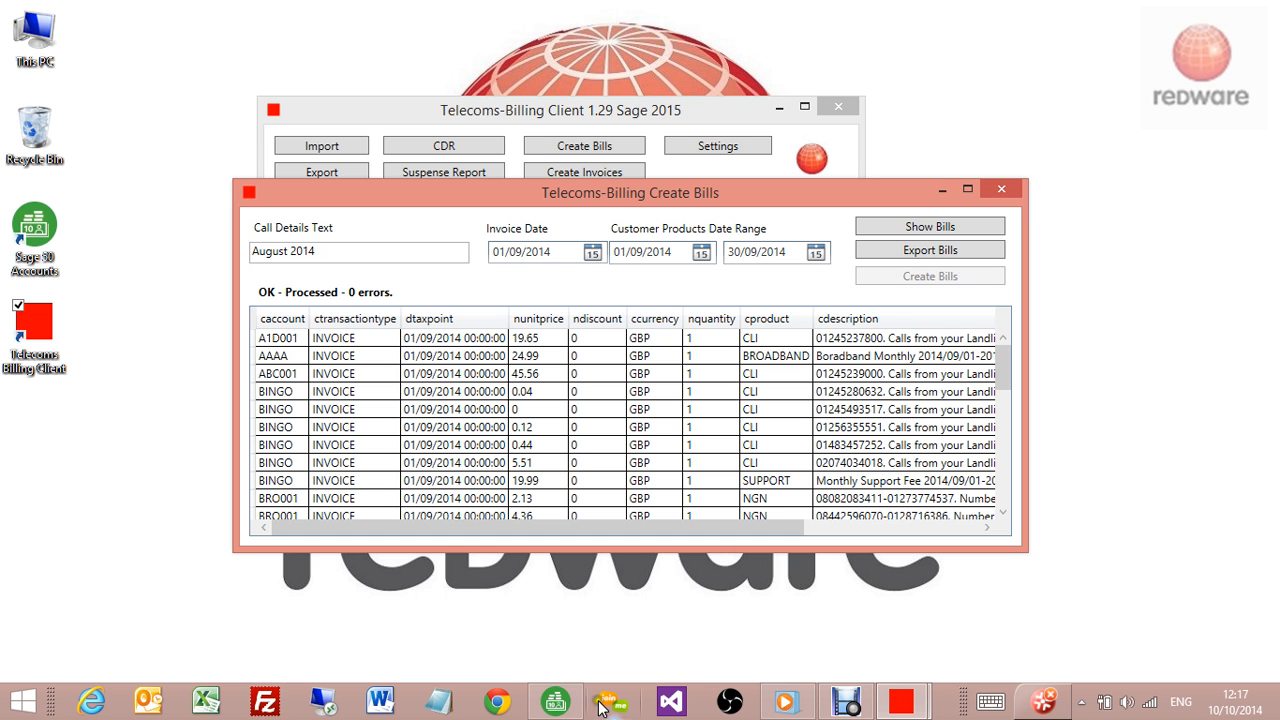
pyautogui.click(509, 706)
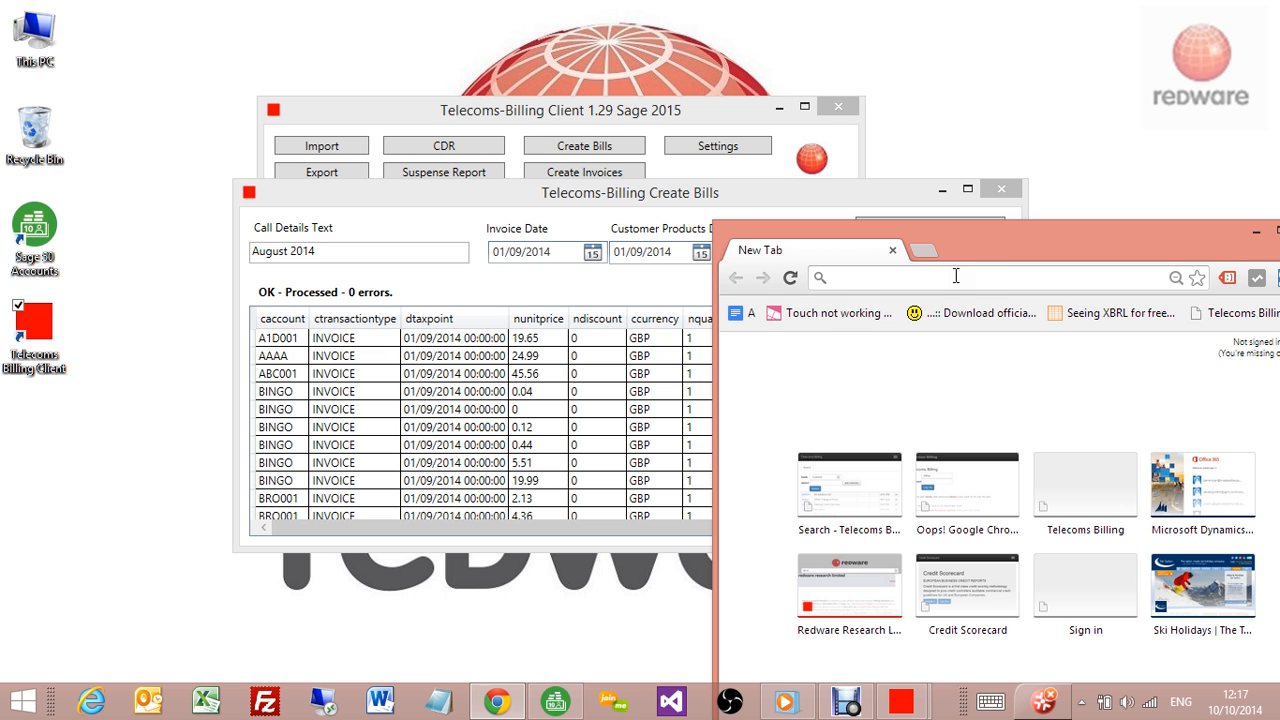
pyautogui.write('www.t')
pyautogui.press('Return')
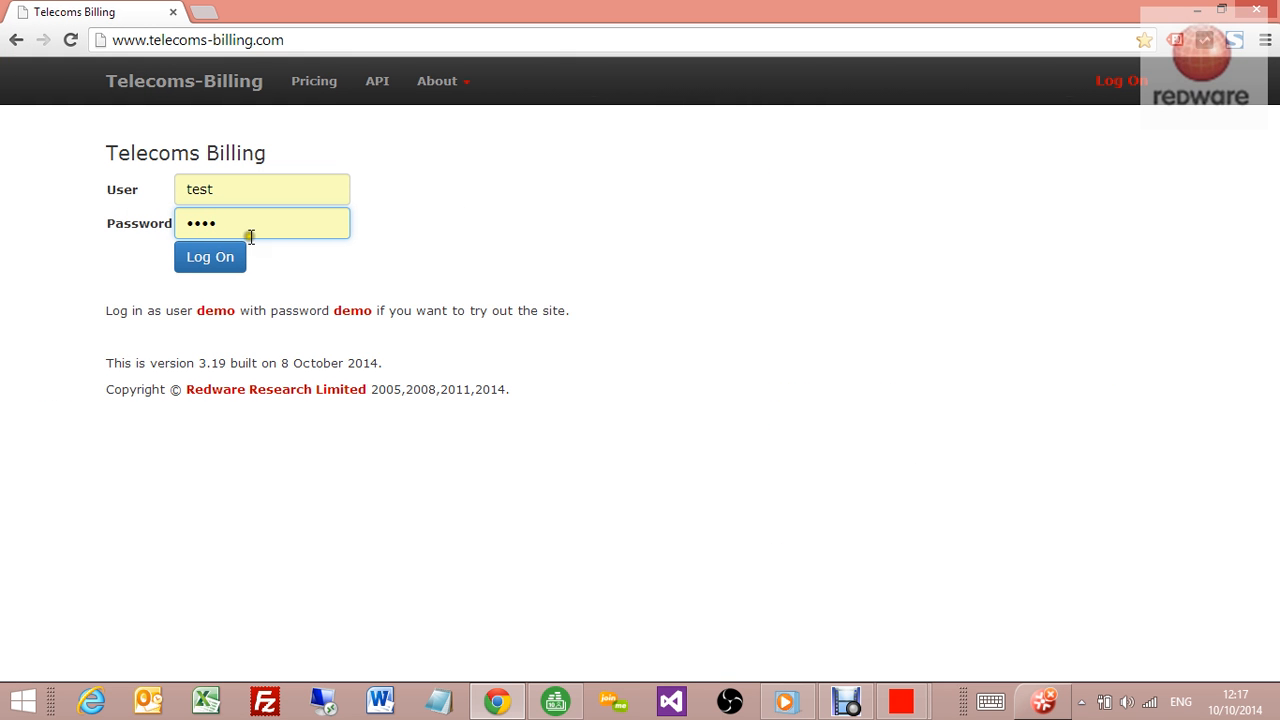
pyautogui.click(218, 262)
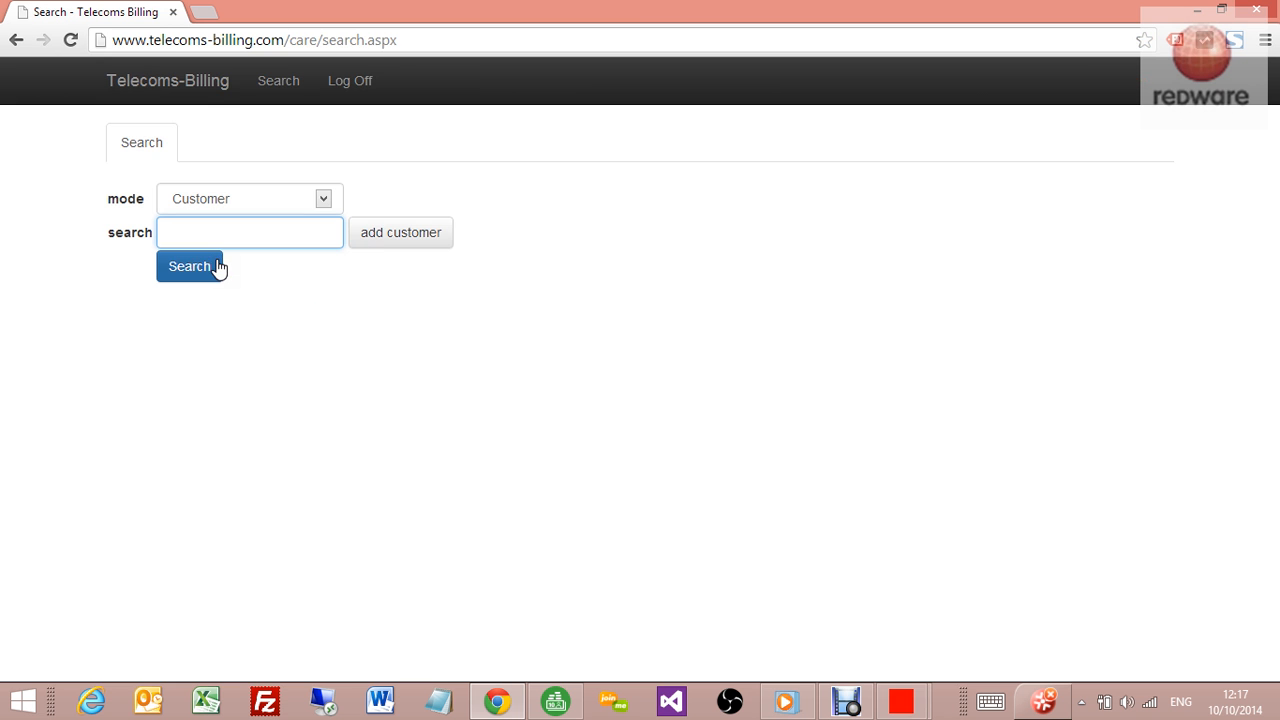
# List all customers and open the bill without an invoice date for Fred Bryant Limited
pyautogui.click(200, 266)
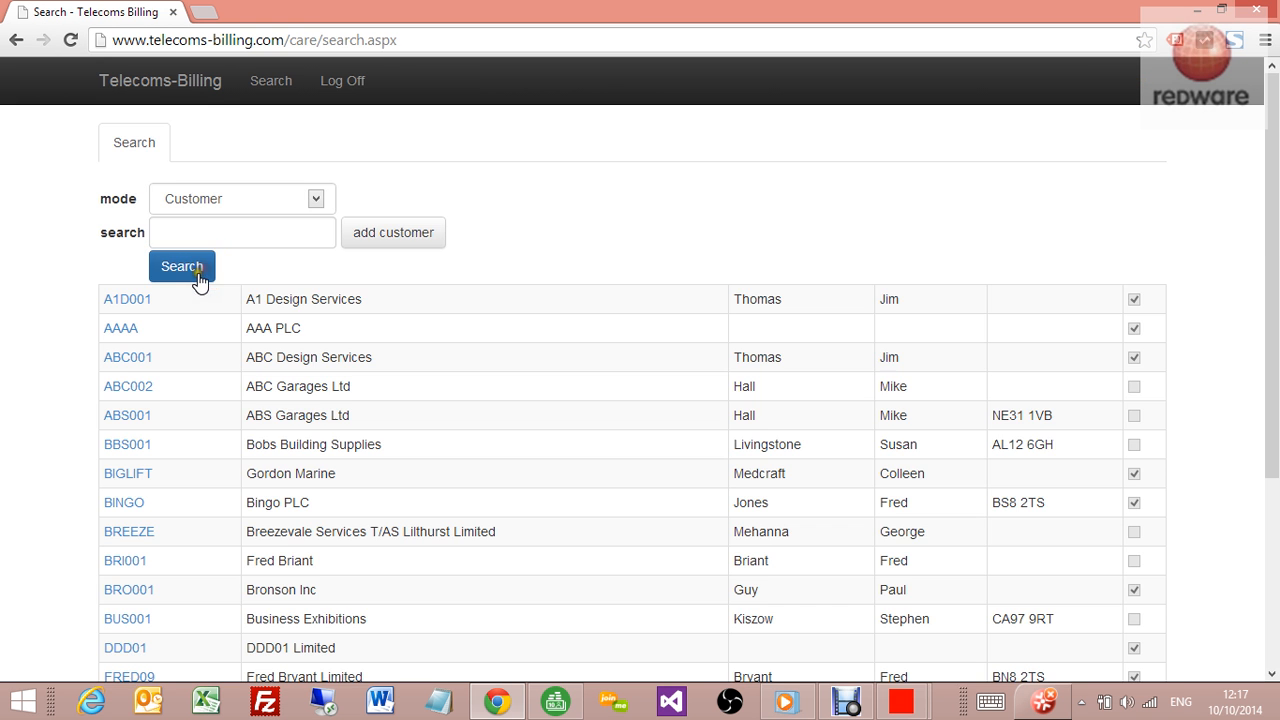
pyautogui.scroll(-3, 150, 470)
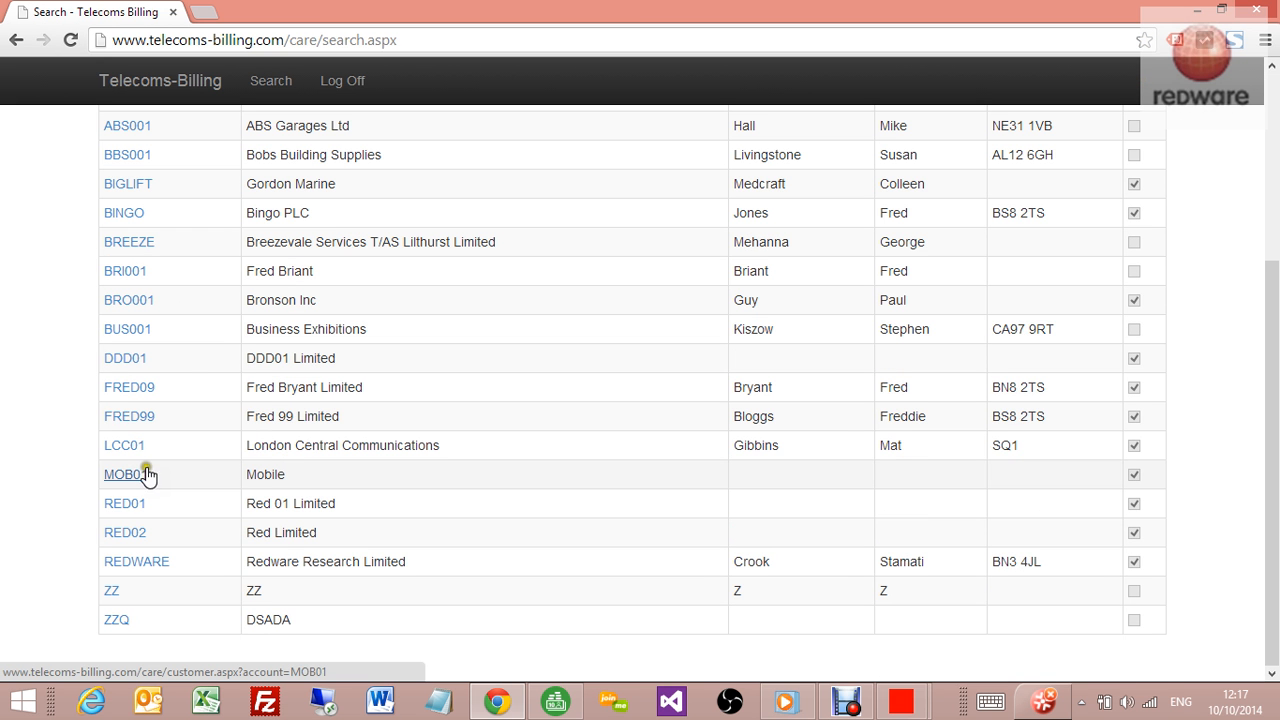
pyautogui.click(140, 388)
pyautogui.click(380, 145)
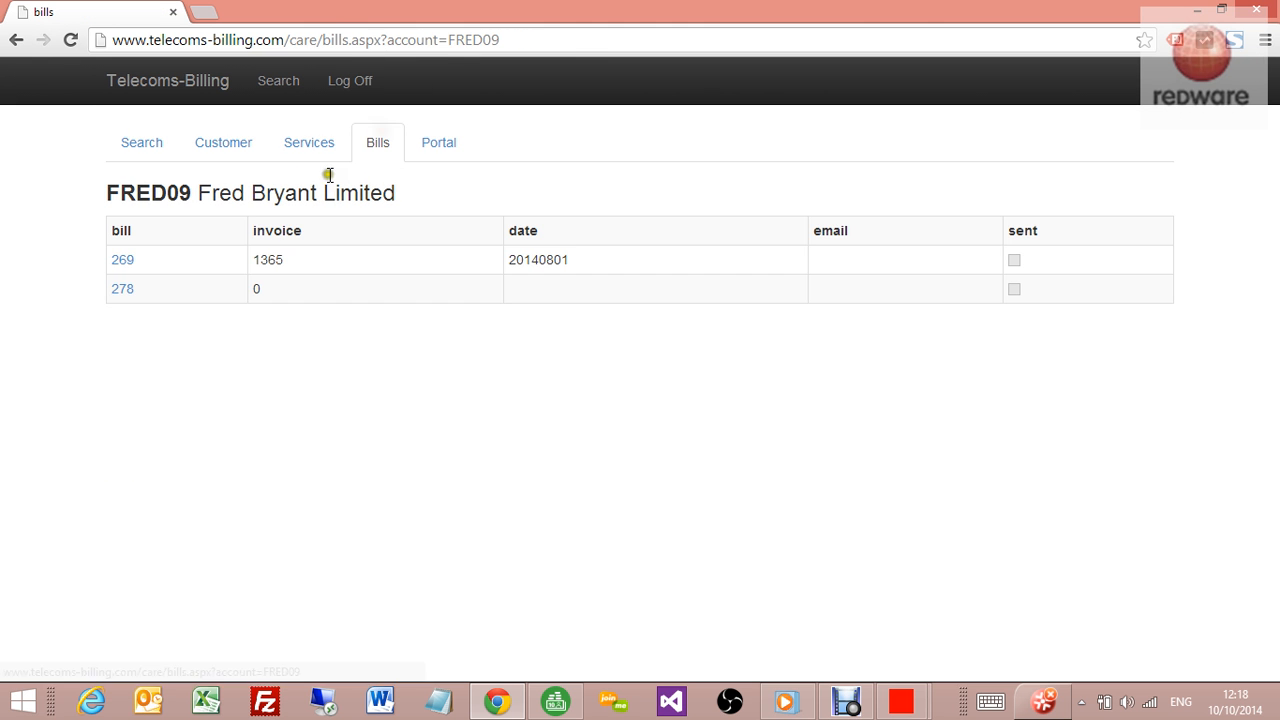
pyautogui.click(116, 291)
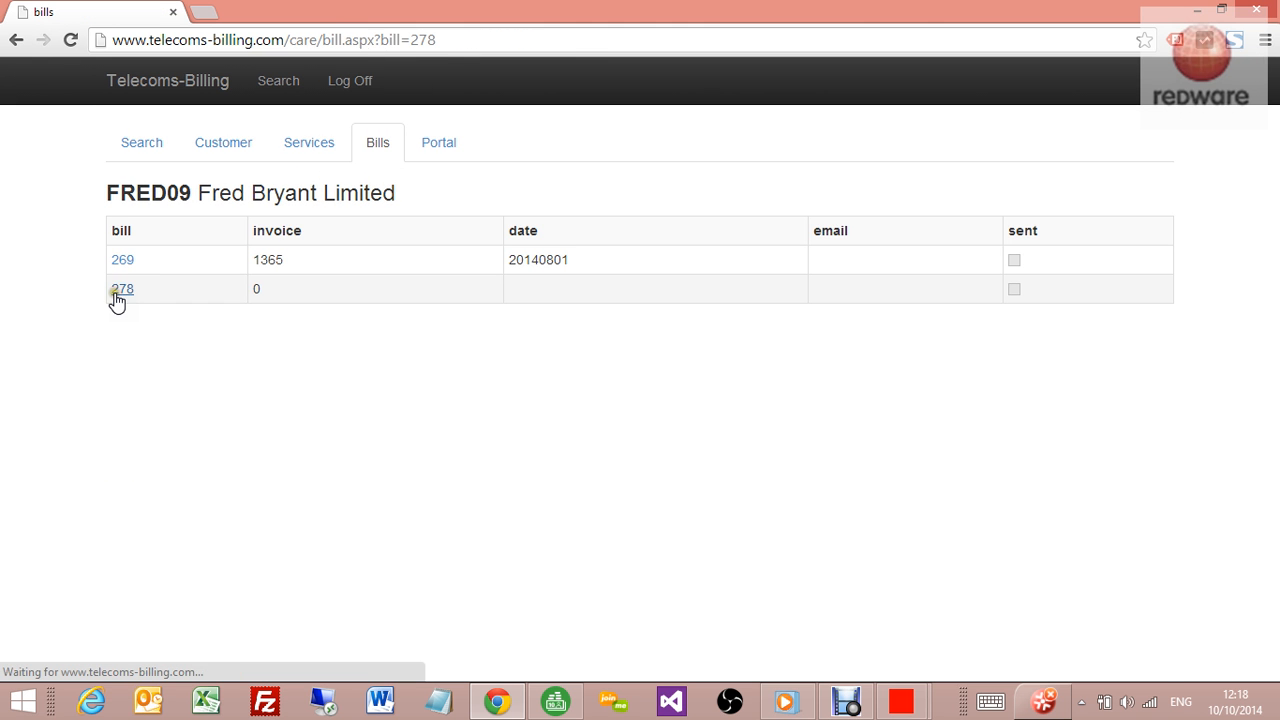
# Examine the bill's invoice items, the Single Line Dialer date range, the services and the invoice total
pyautogui.scroll(-4, 297, 341)
pyautogui.moveTo(433, 462); pyautogui.dragTo(280, 462)
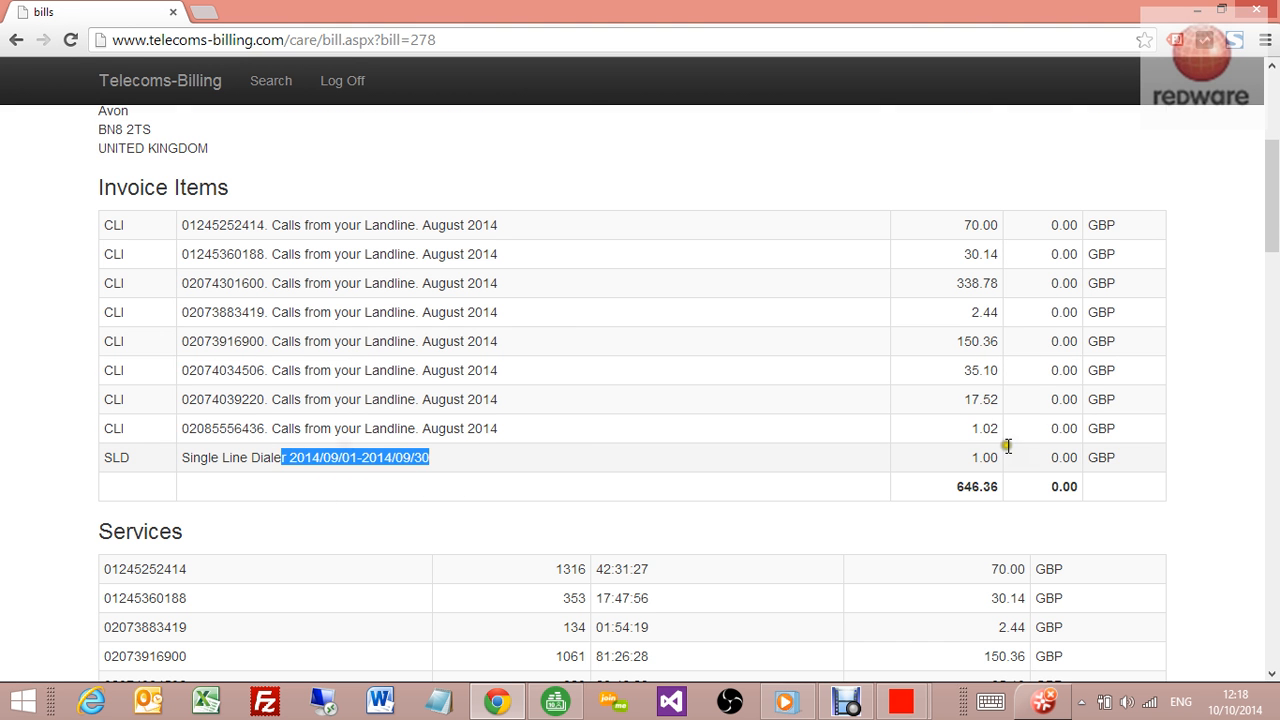
pyautogui.scroll(-6, 998, 462)
pyautogui.scroll(7, 997, 475)
pyautogui.moveTo(1019, 584); pyautogui.dragTo(940, 584)
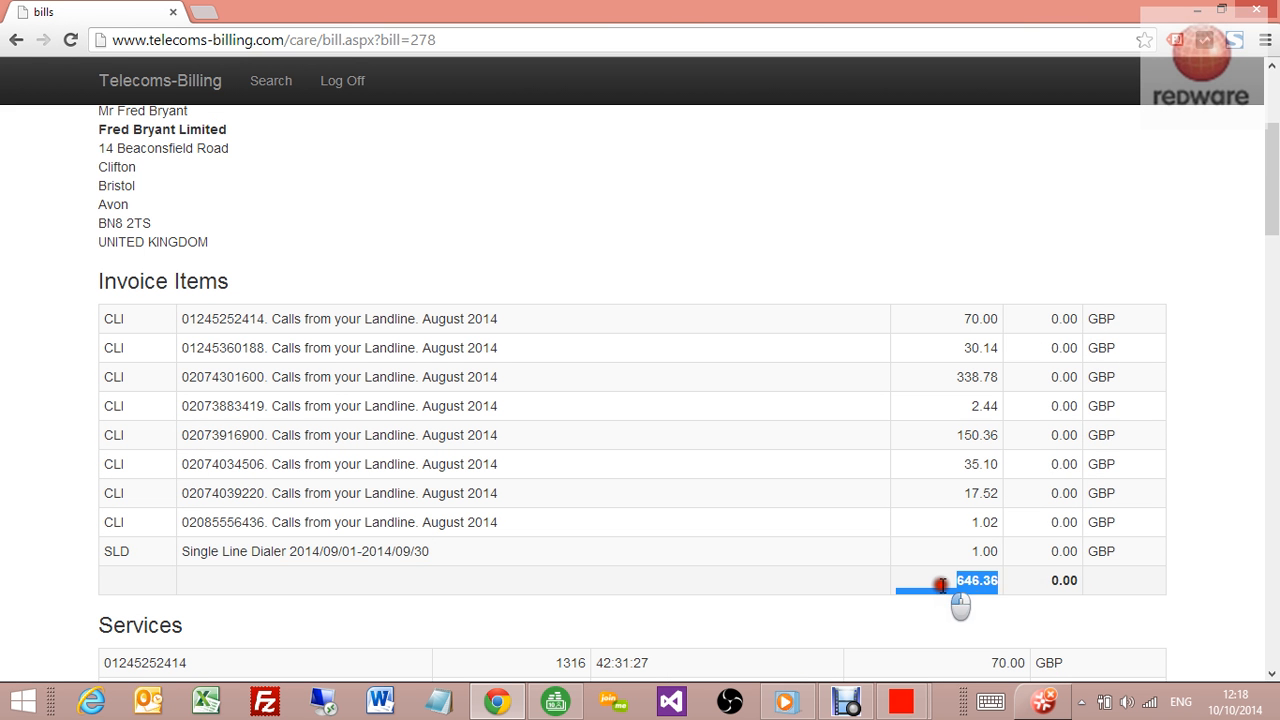
# Return to the Telecoms-Billing Client, close the Create Bills window and open Create Invoices
pyautogui.moveTo(618, 12); pyautogui.dragTo(706, 382)
pyautogui.click(1001, 189)
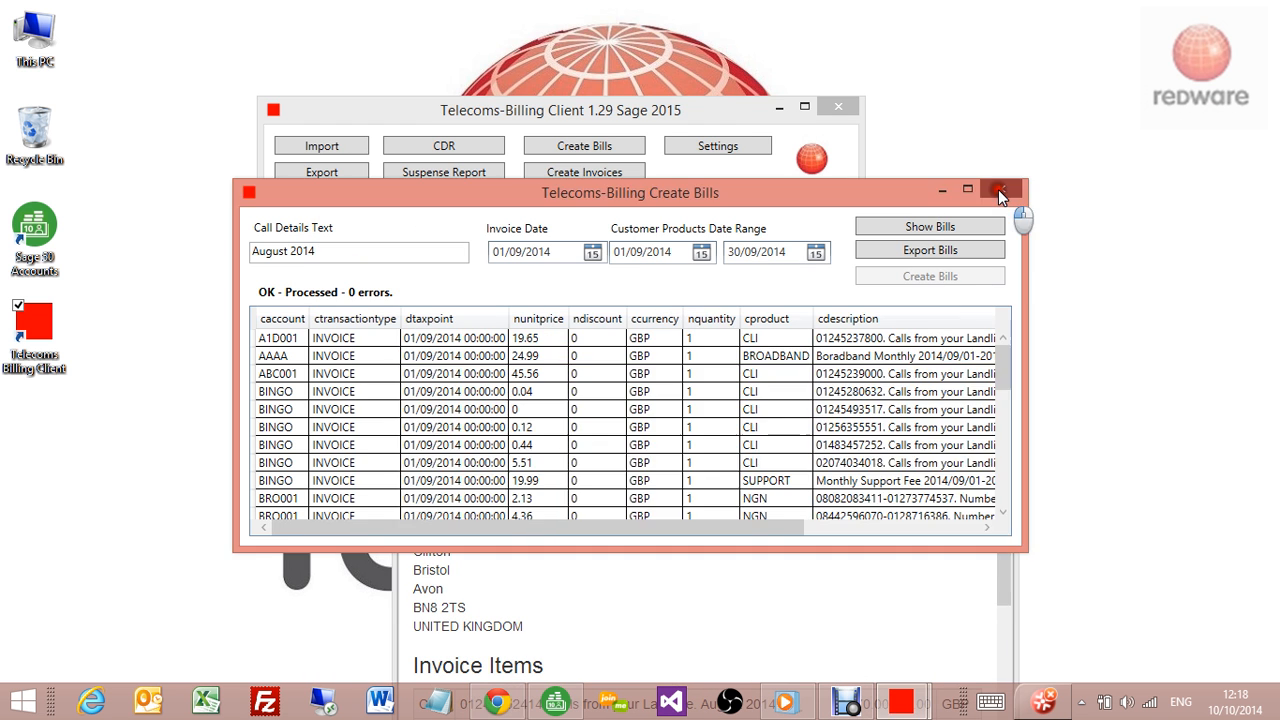
pyautogui.moveTo(590, 111); pyautogui.dragTo(576, 58)
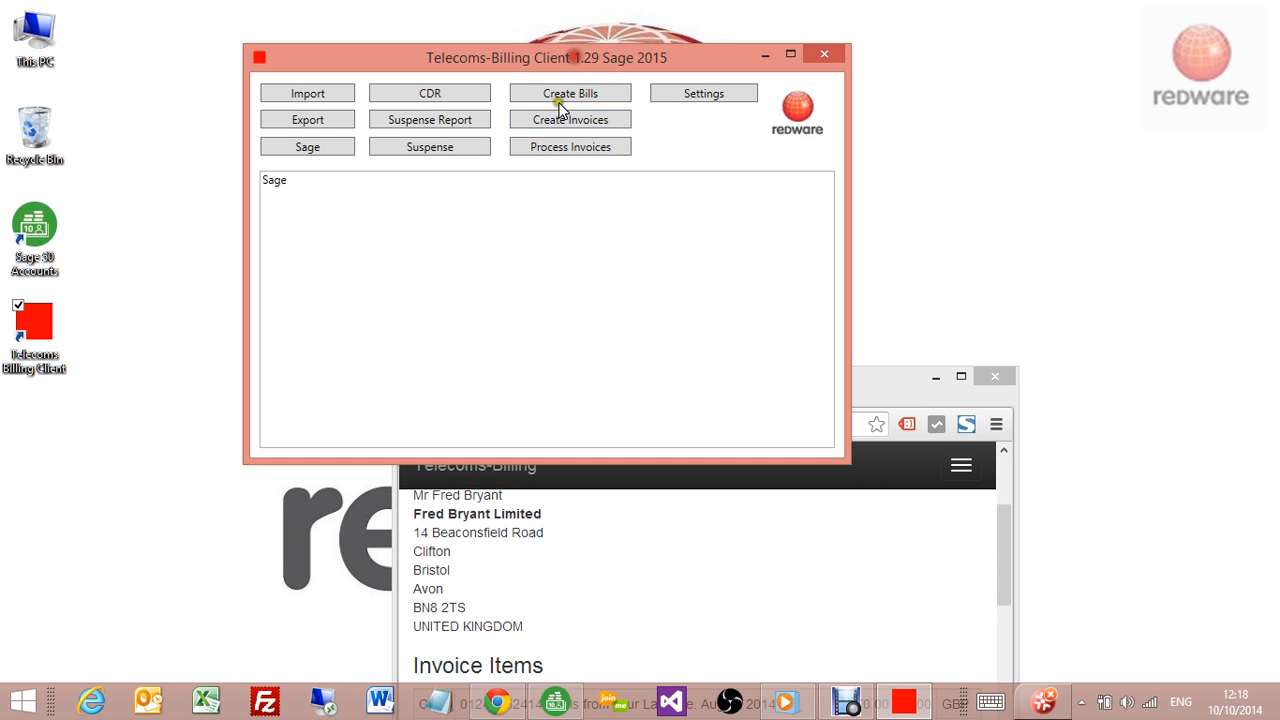
pyautogui.click(556, 118)
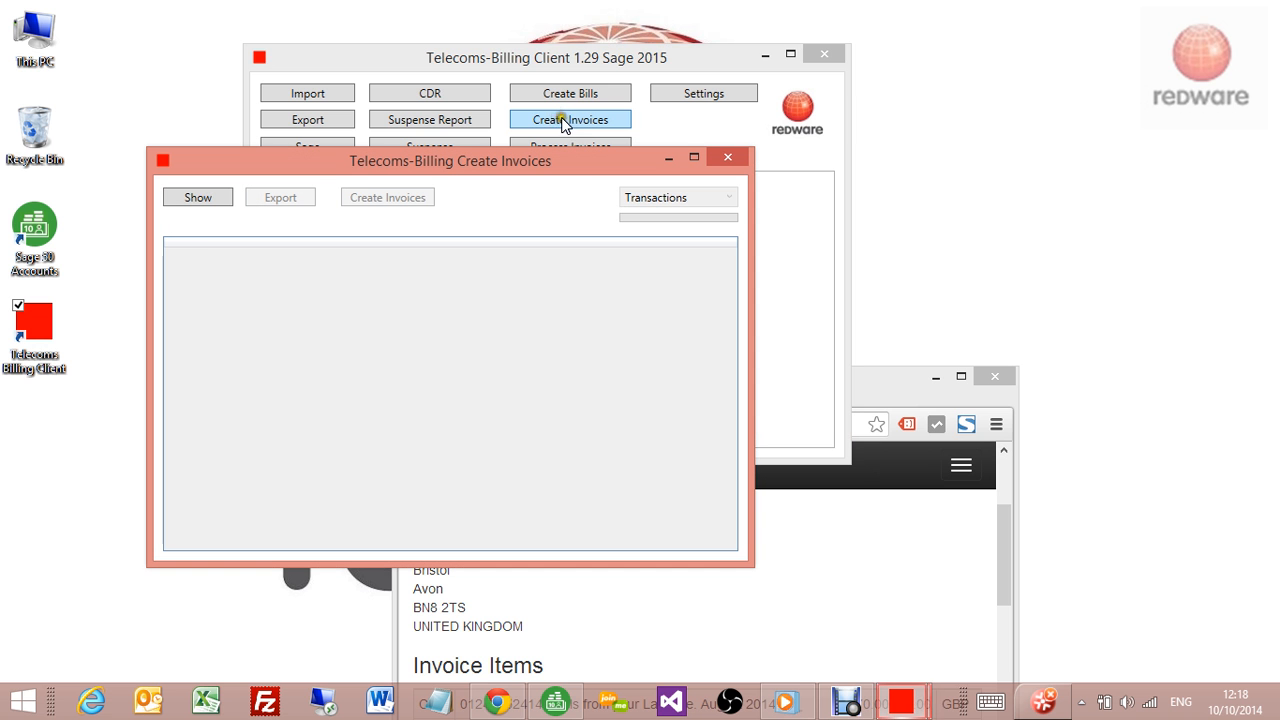
# Show the pending transactions, create their invoices in Sage, and arrange the windows so the processing log is readable
pyautogui.click(209, 200)
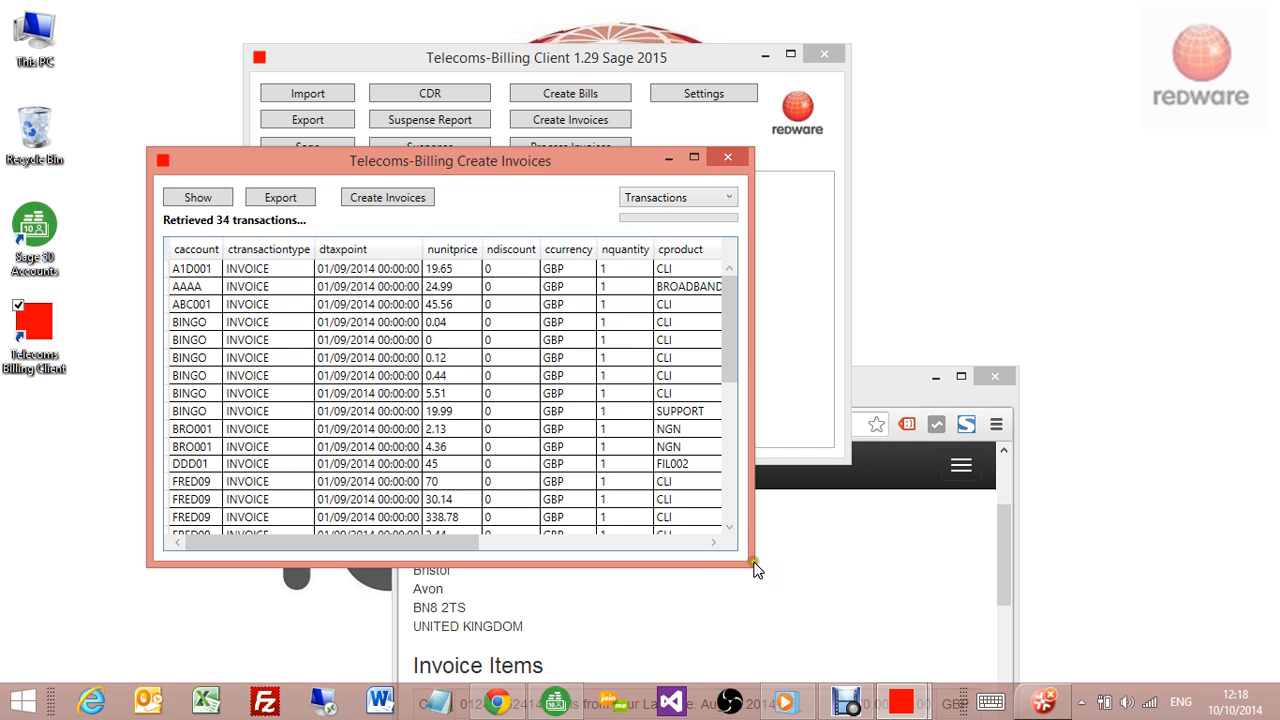
pyautogui.moveTo(752, 564); pyautogui.dragTo(873, 569)
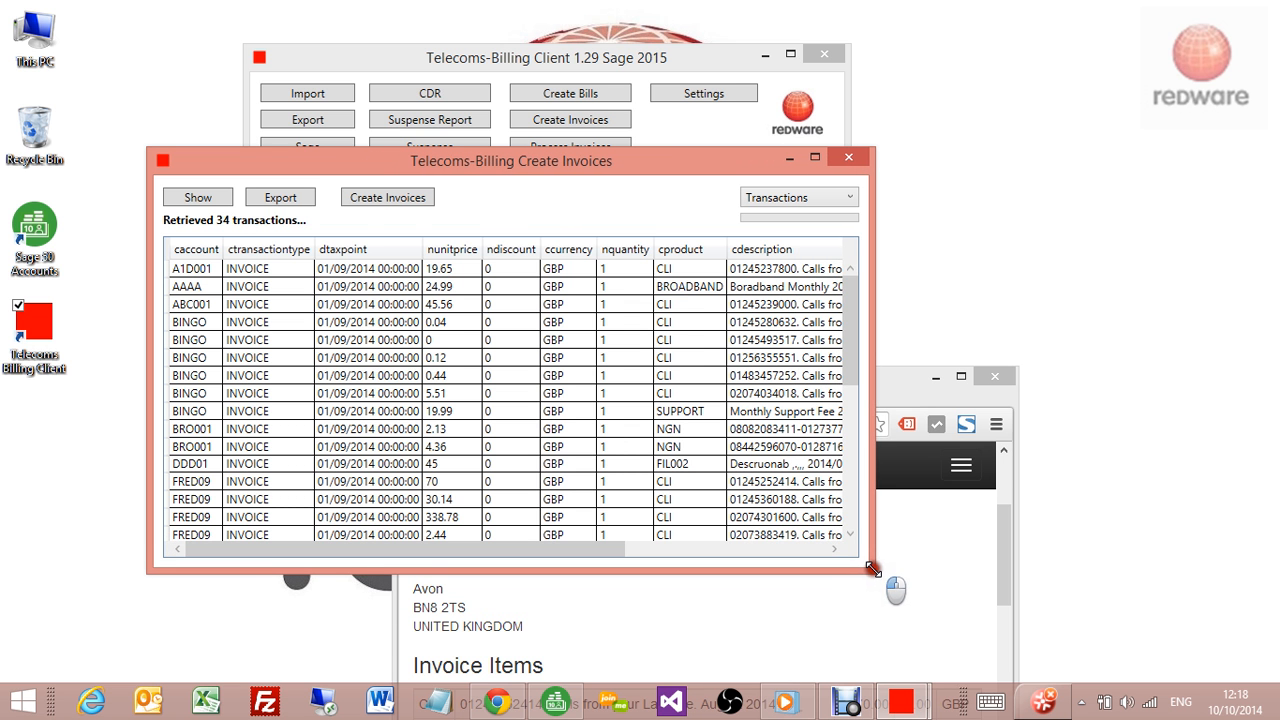
pyautogui.moveTo(380, 163); pyautogui.dragTo(546, 161)
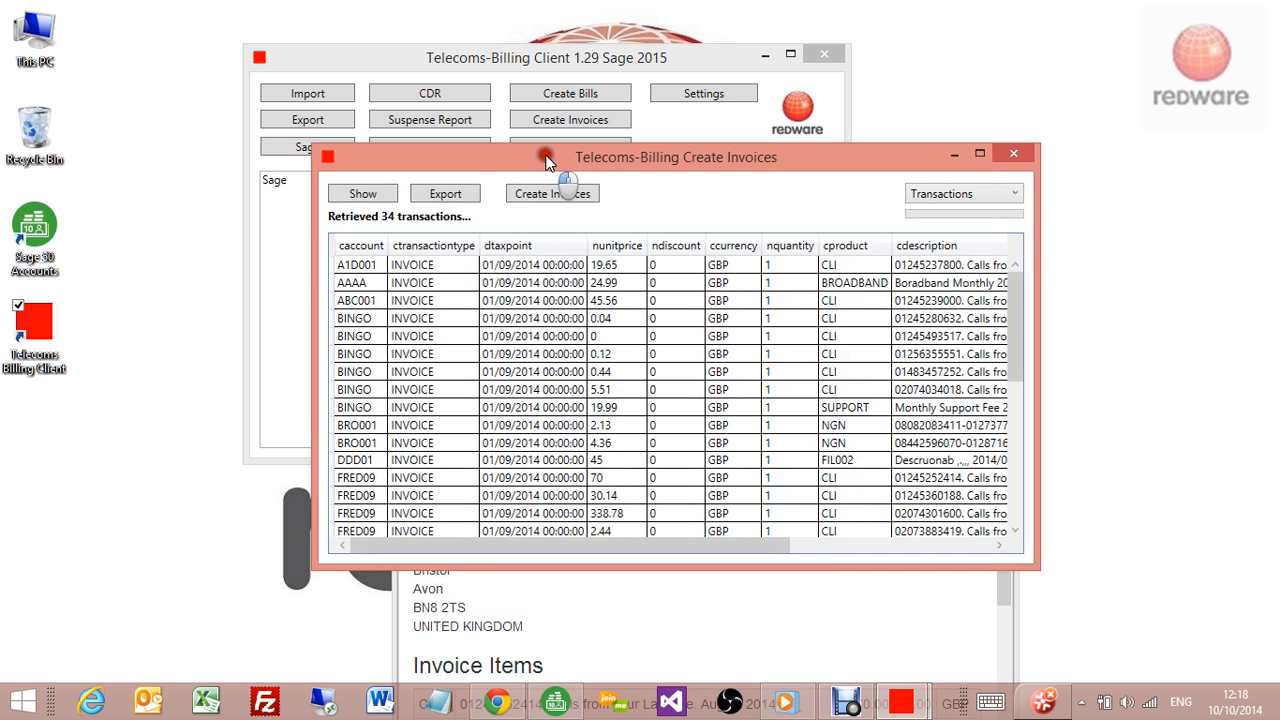
pyautogui.click(537, 194)
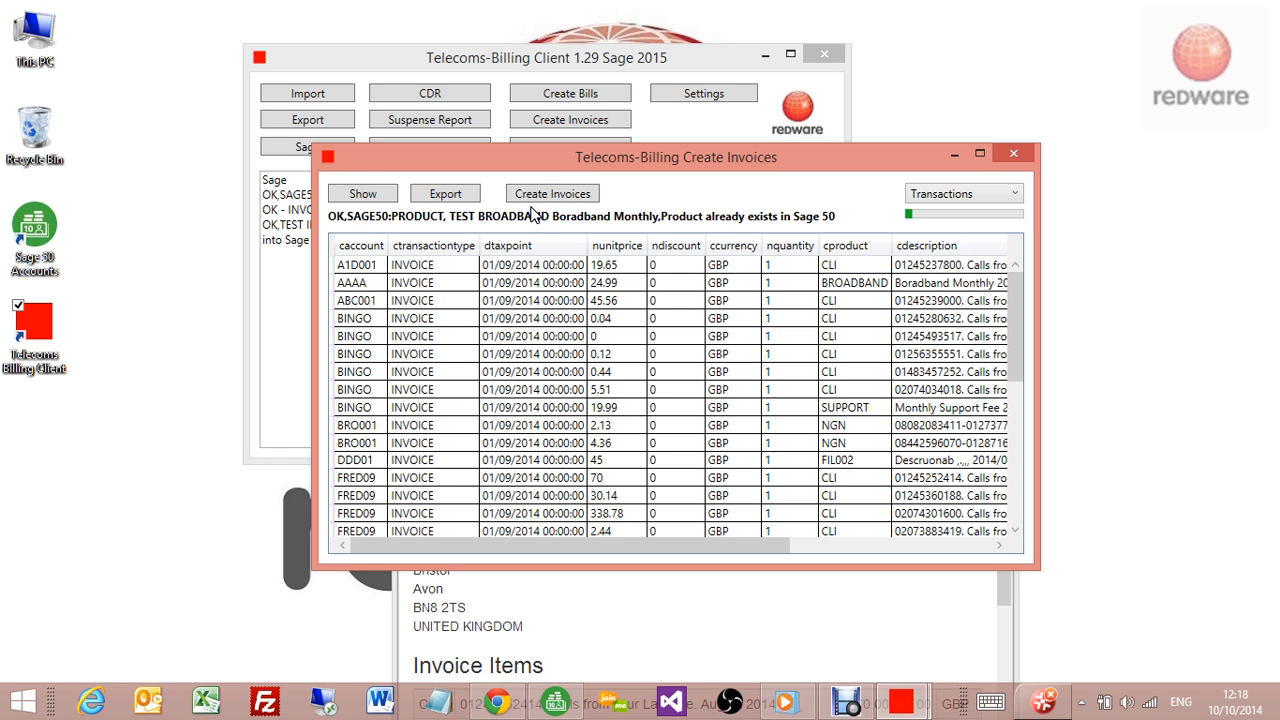
pyautogui.moveTo(605, 157); pyautogui.dragTo(818, 159)
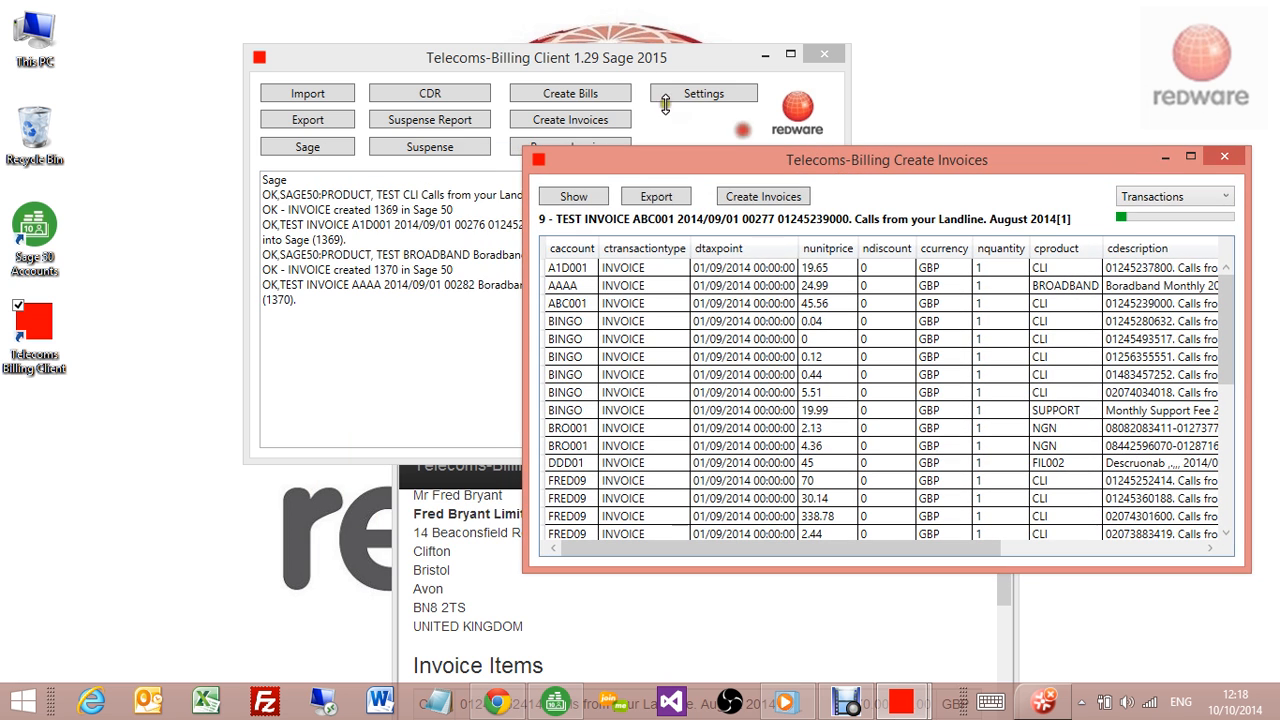
pyautogui.moveTo(452, 57); pyautogui.dragTo(310, 61)
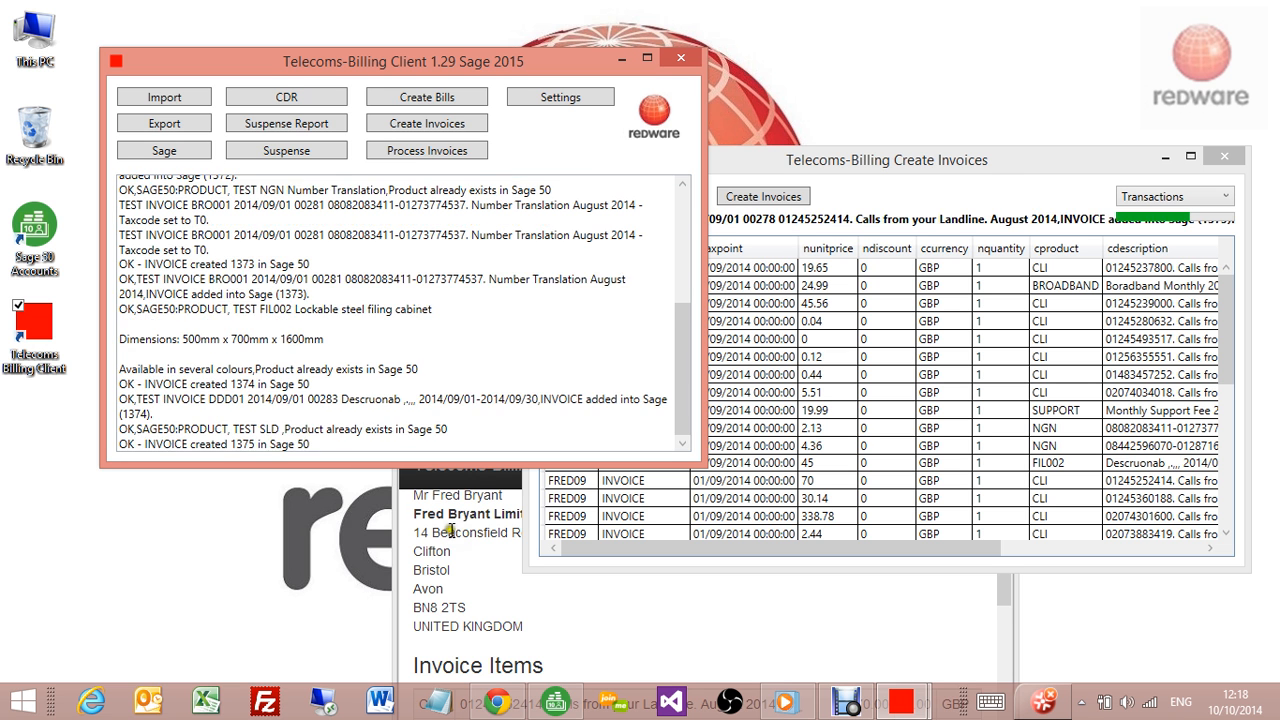
# Switch to Sage 50 Accounts, maximise it and sort the invoices by number with the newest first
pyautogui.click(557, 703)
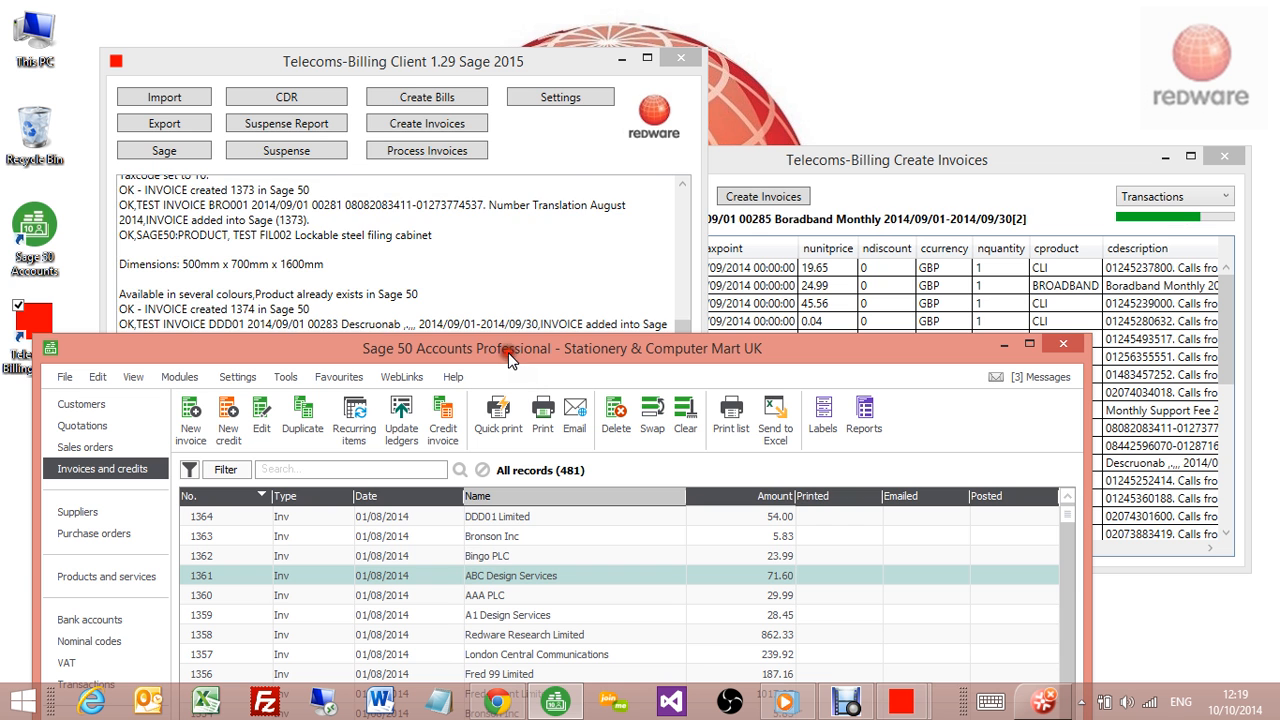
pyautogui.doubleClick(511, 351)
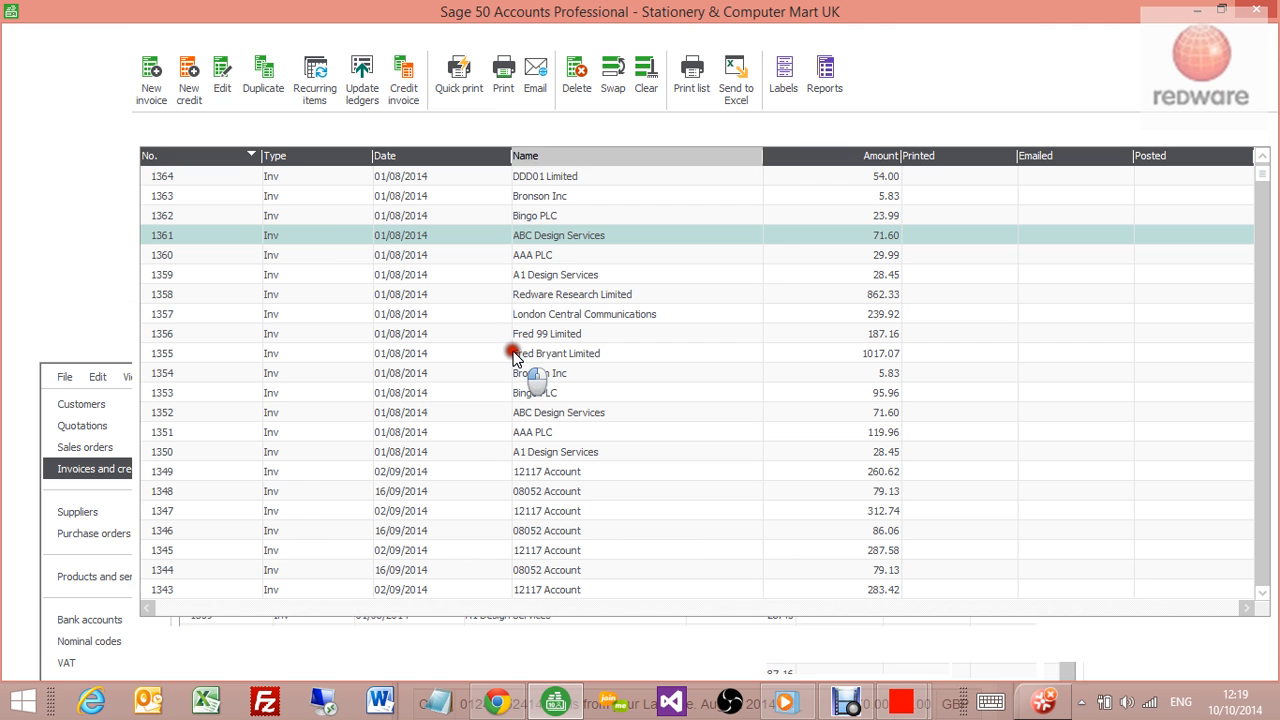
pyautogui.click(170, 155)
pyautogui.click(168, 157)
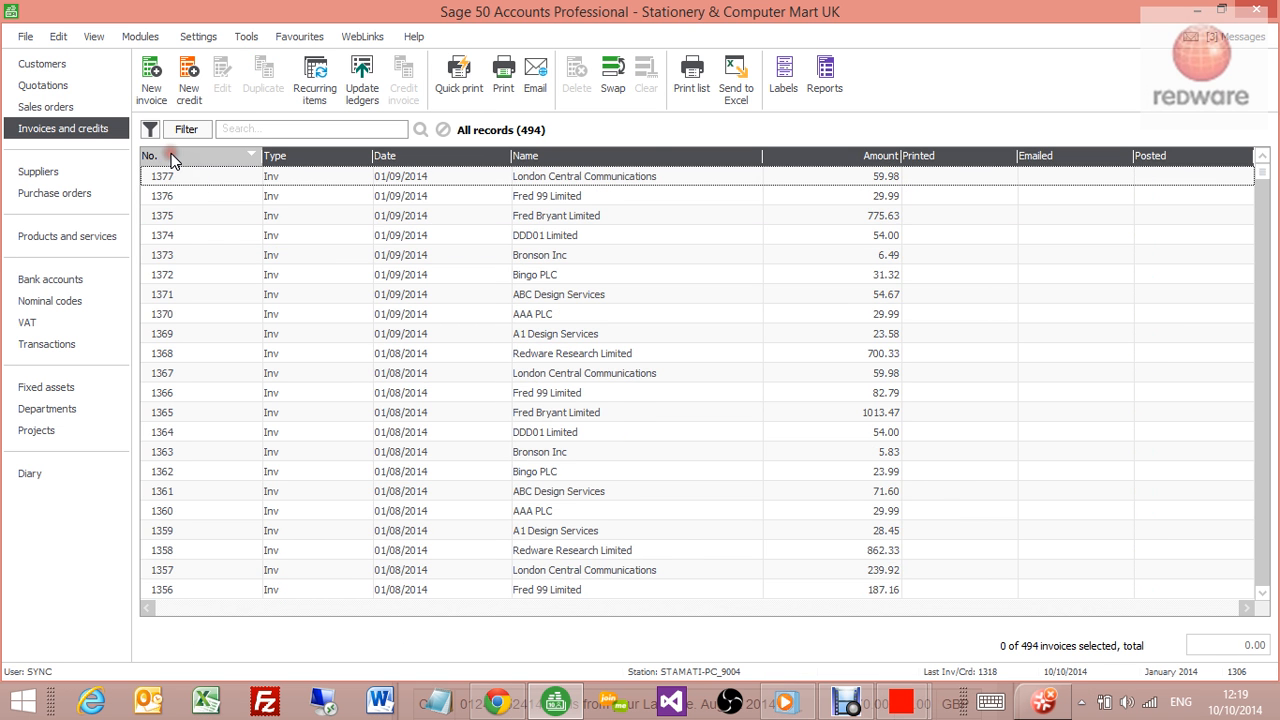
# Open the 01/09/2014 invoice for Fred Bryant Limited, dismiss the terms warning, review its item lines and close it
pyautogui.click(457, 216)
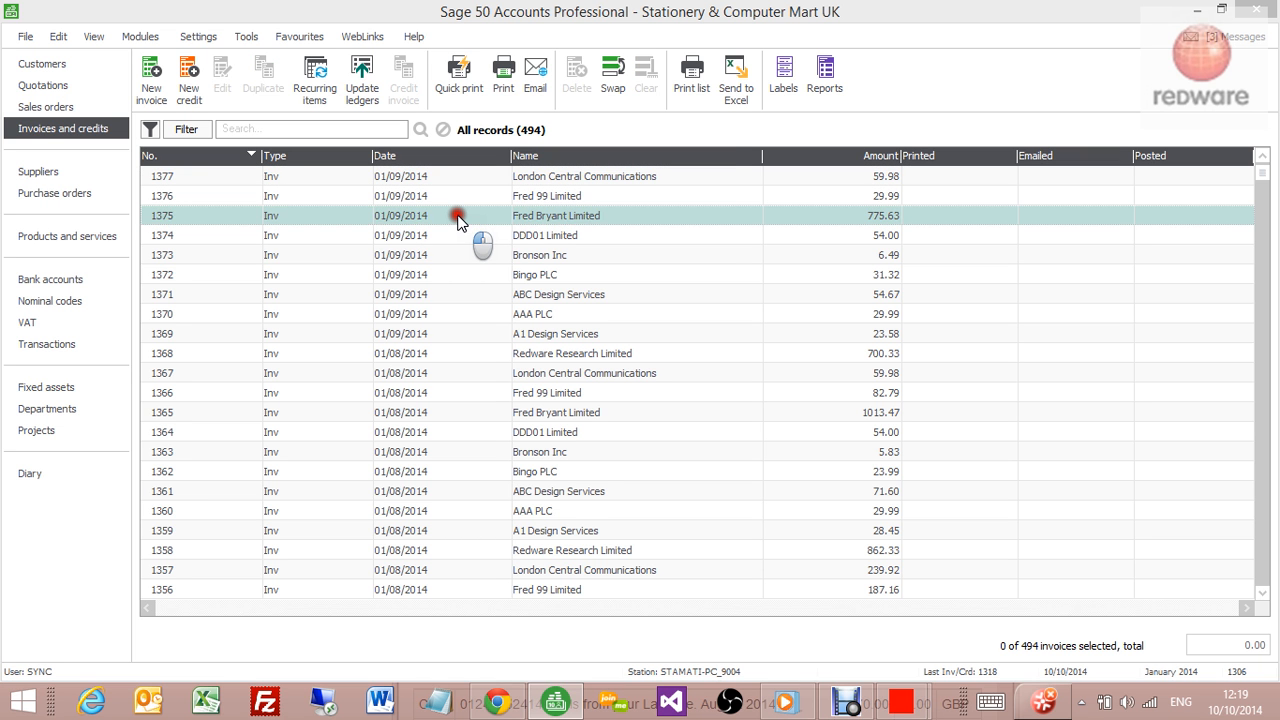
pyautogui.doubleClick(457, 216)
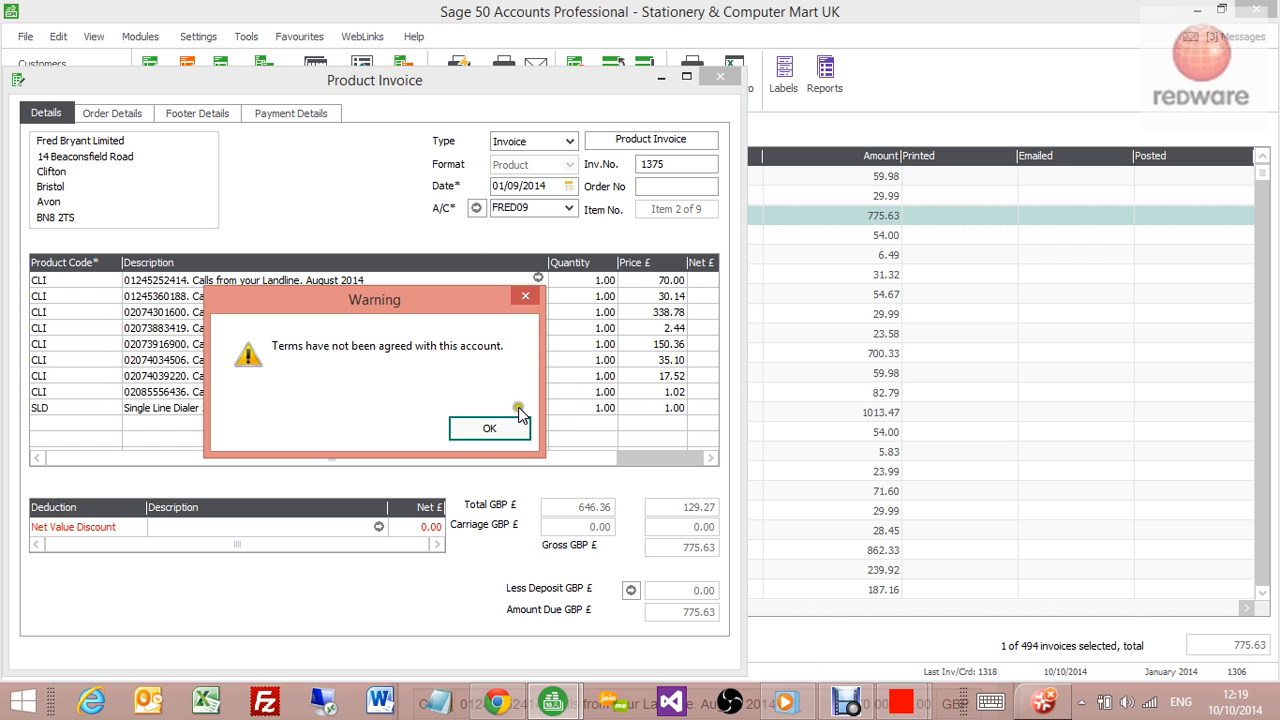
pyautogui.click(508, 428)
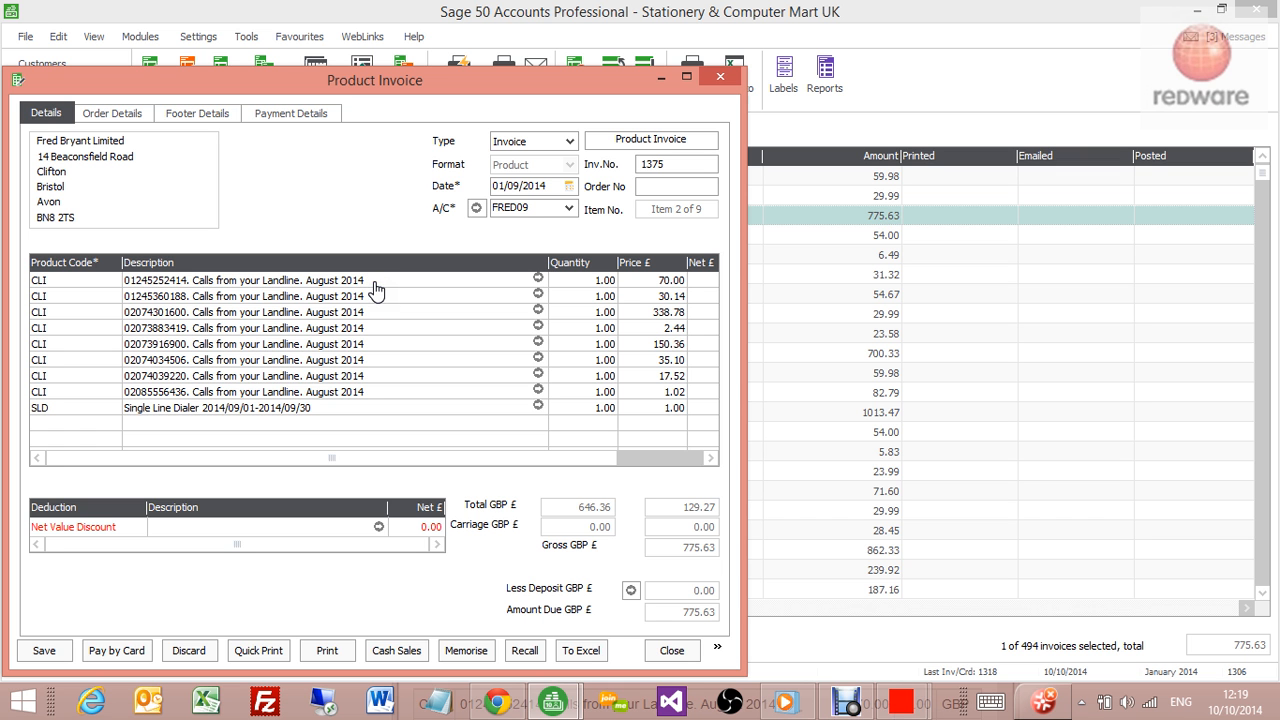
pyautogui.click(589, 111)
pyautogui.click(710, 82)
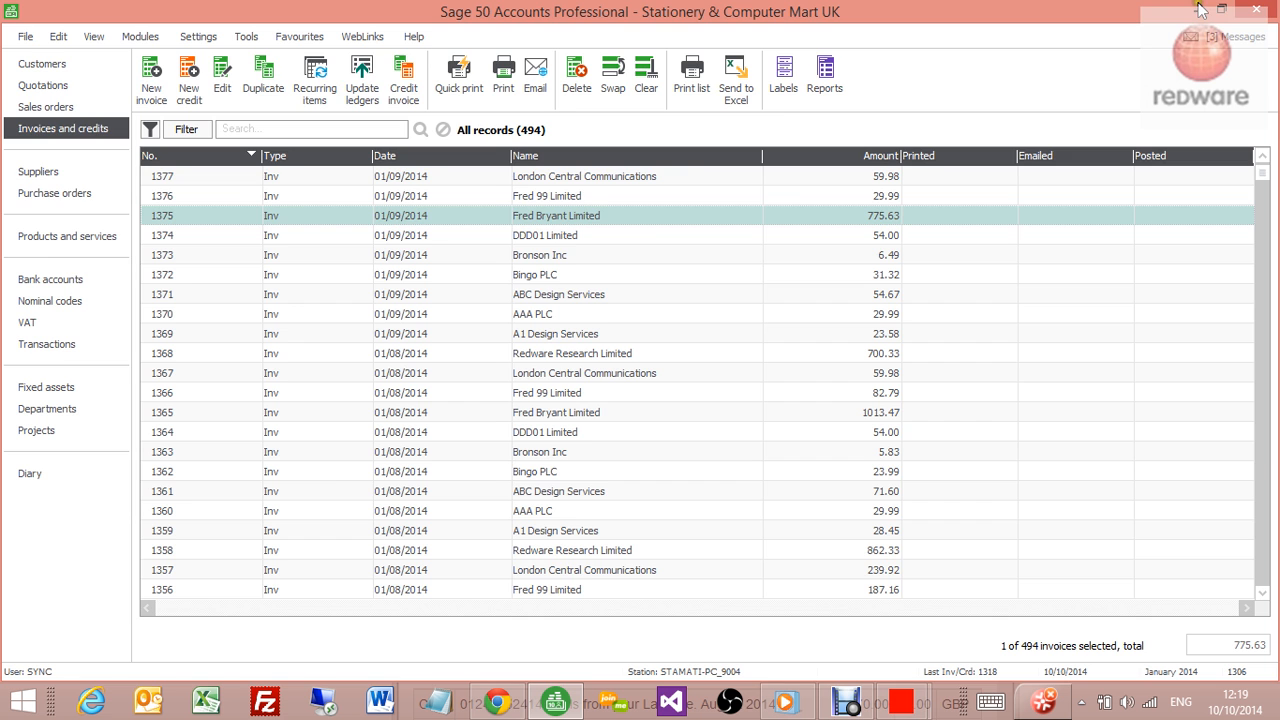
# Minimise Sage, close the Create Invoices window, and restart the Telecoms-Billing Client
pyautogui.click(1196, 9)
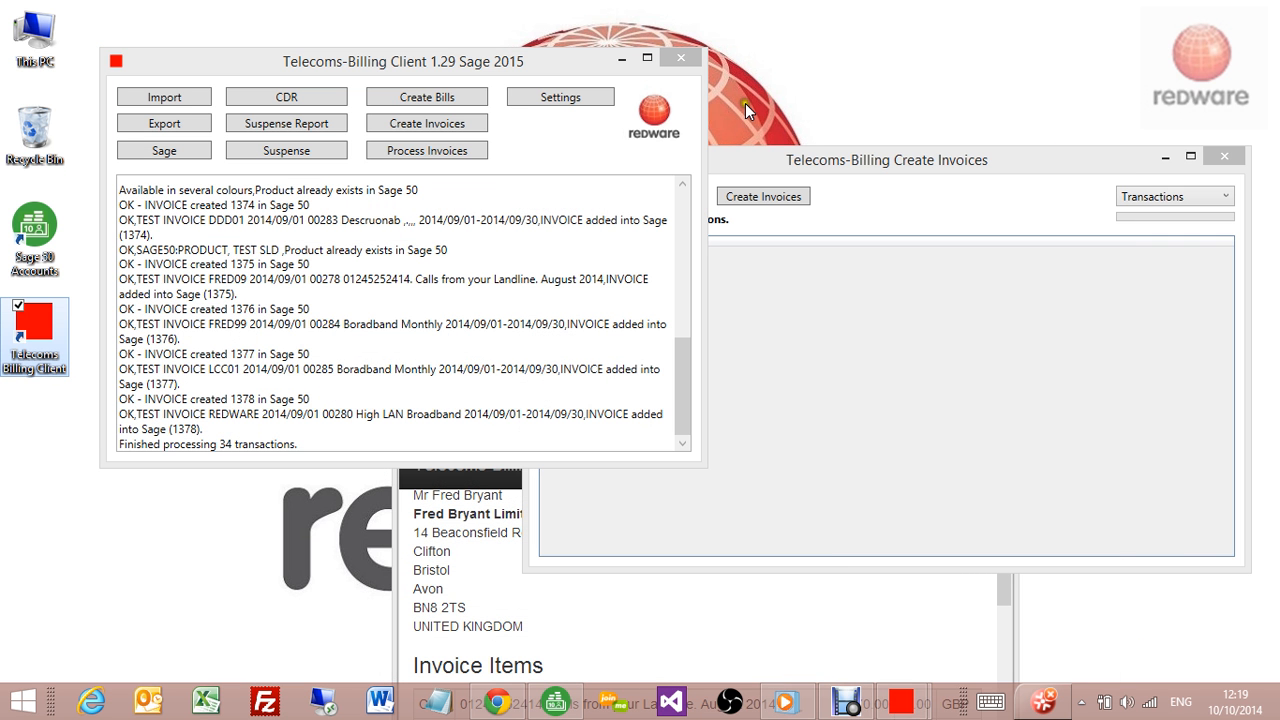
pyautogui.click(779, 390)
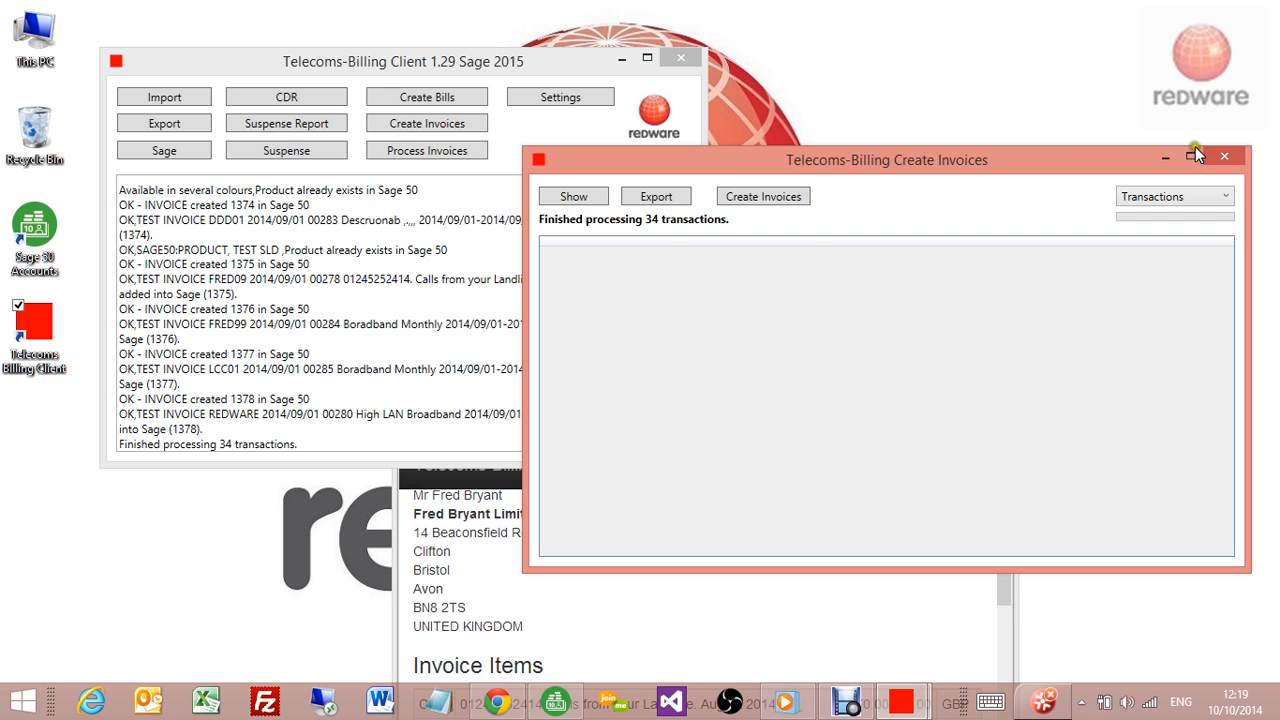
pyautogui.click(1222, 157)
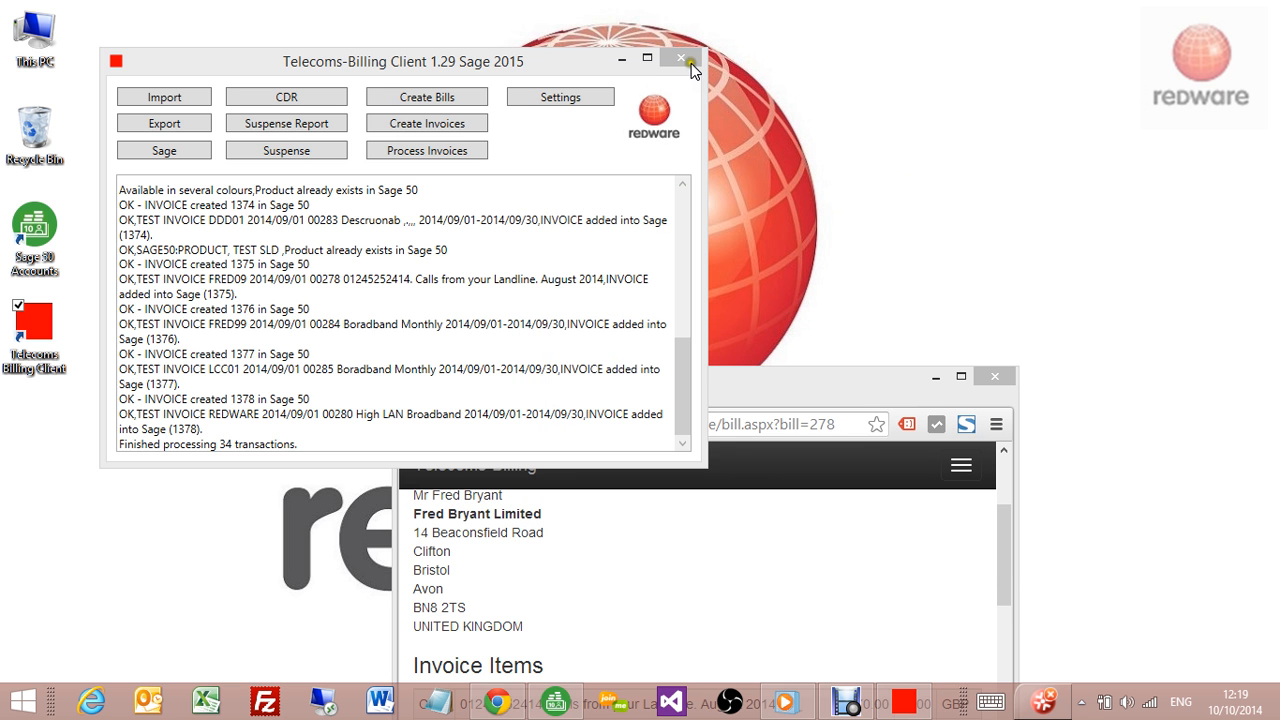
pyautogui.click(688, 62)
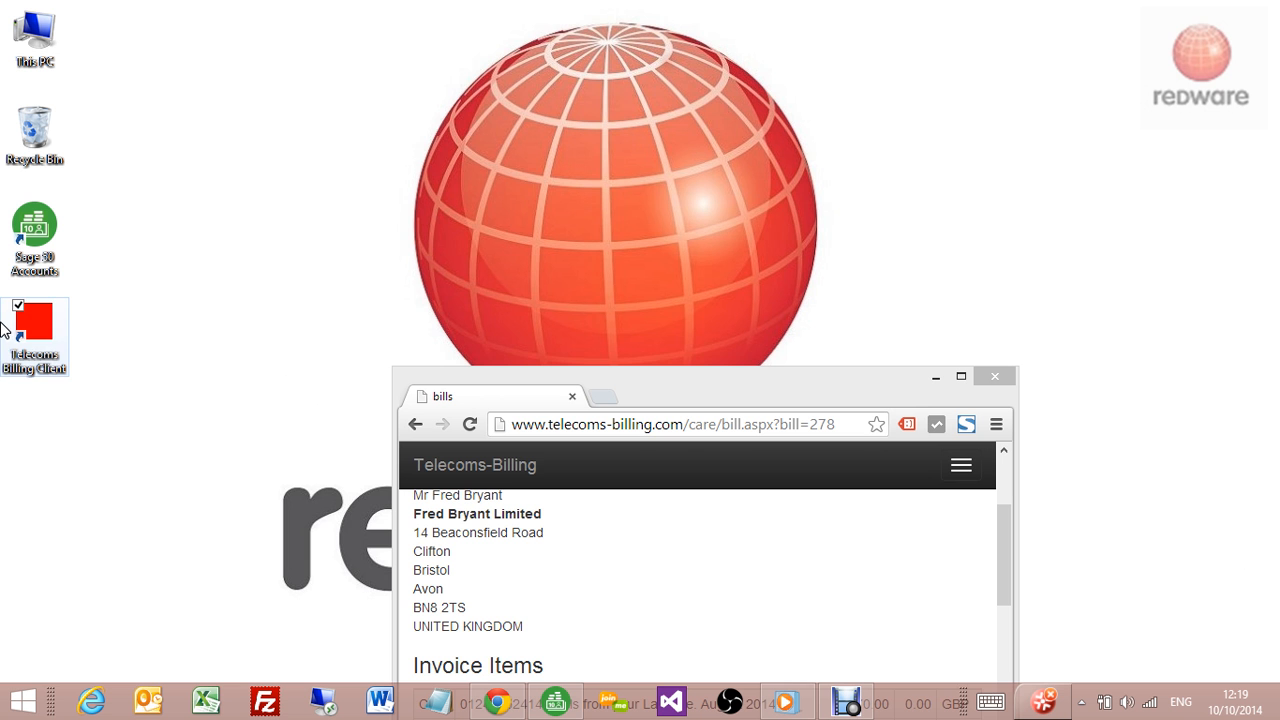
pyautogui.click(50, 324)
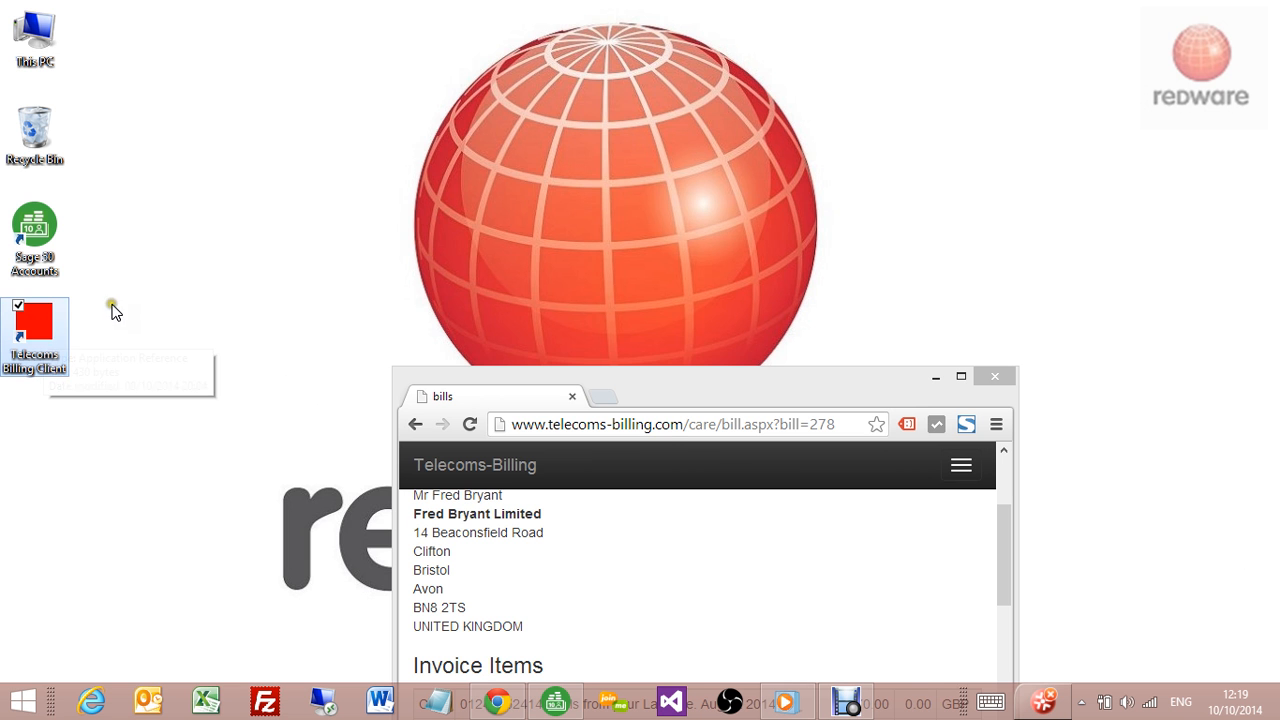
pyautogui.moveTo(410, 90); pyautogui.dragTo(683, 71)
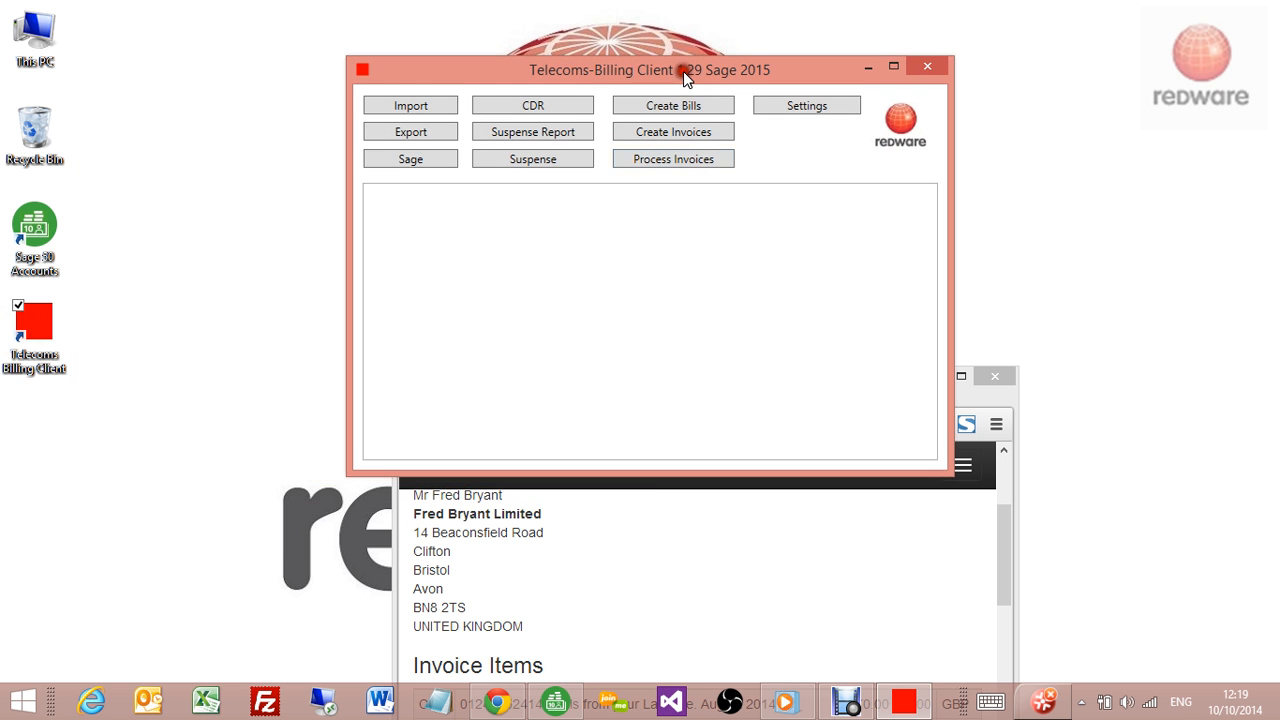
# Open Process Invoices, choose Download Bills and Summary, show the bills and process them
pyautogui.click(684, 163)
pyautogui.moveTo(255, 115); pyautogui.dragTo(470, 100)
pyautogui.click(537, 135)
pyautogui.click(543, 165)
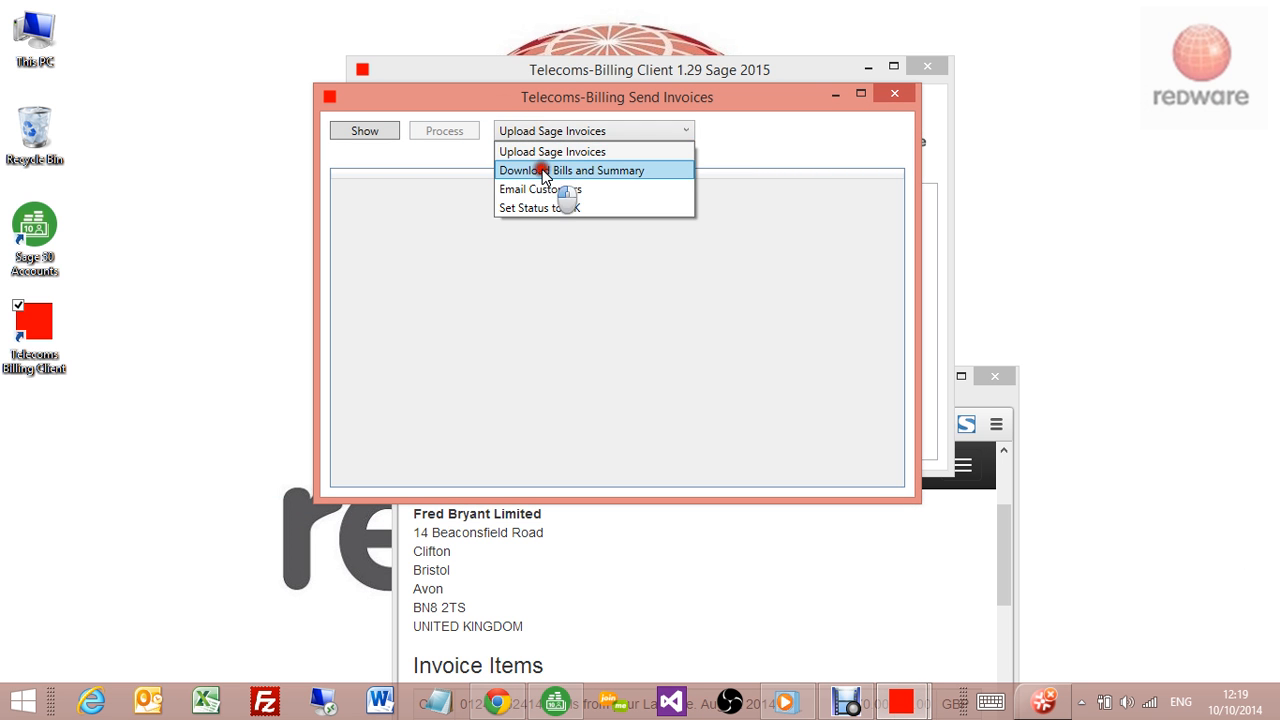
pyautogui.click(367, 133)
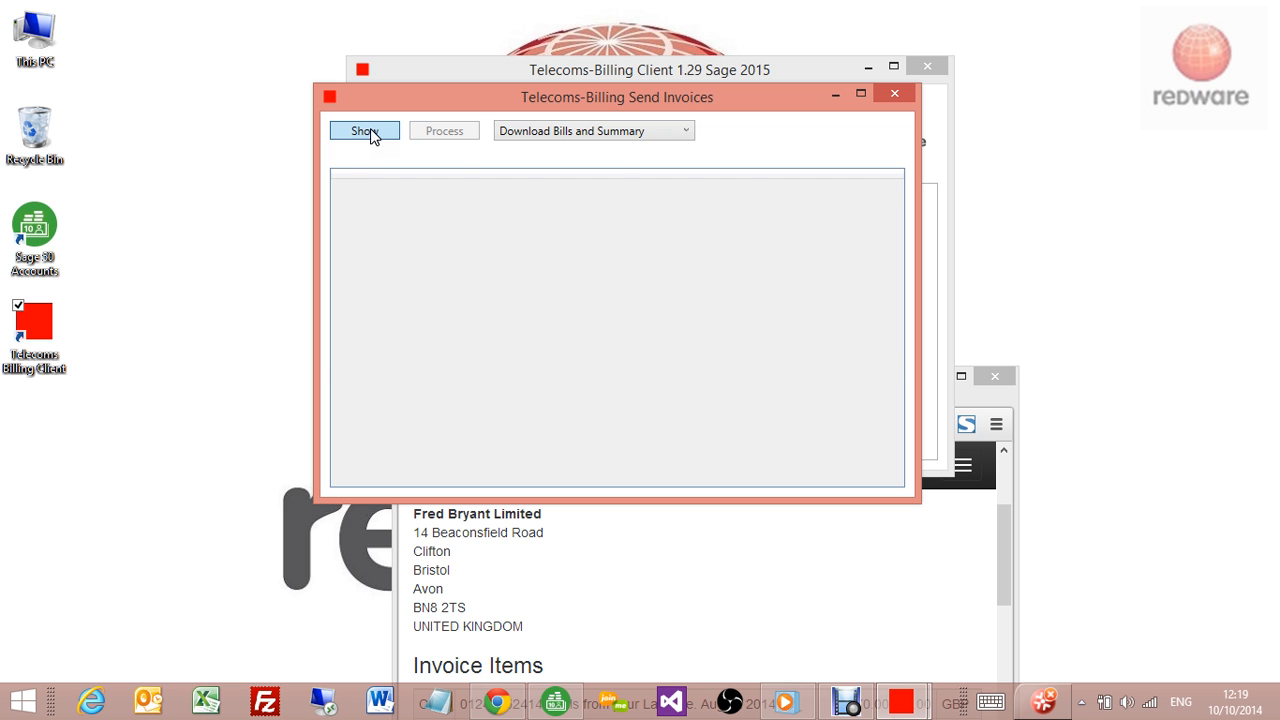
pyautogui.click(334, 177)
pyautogui.click(442, 136)
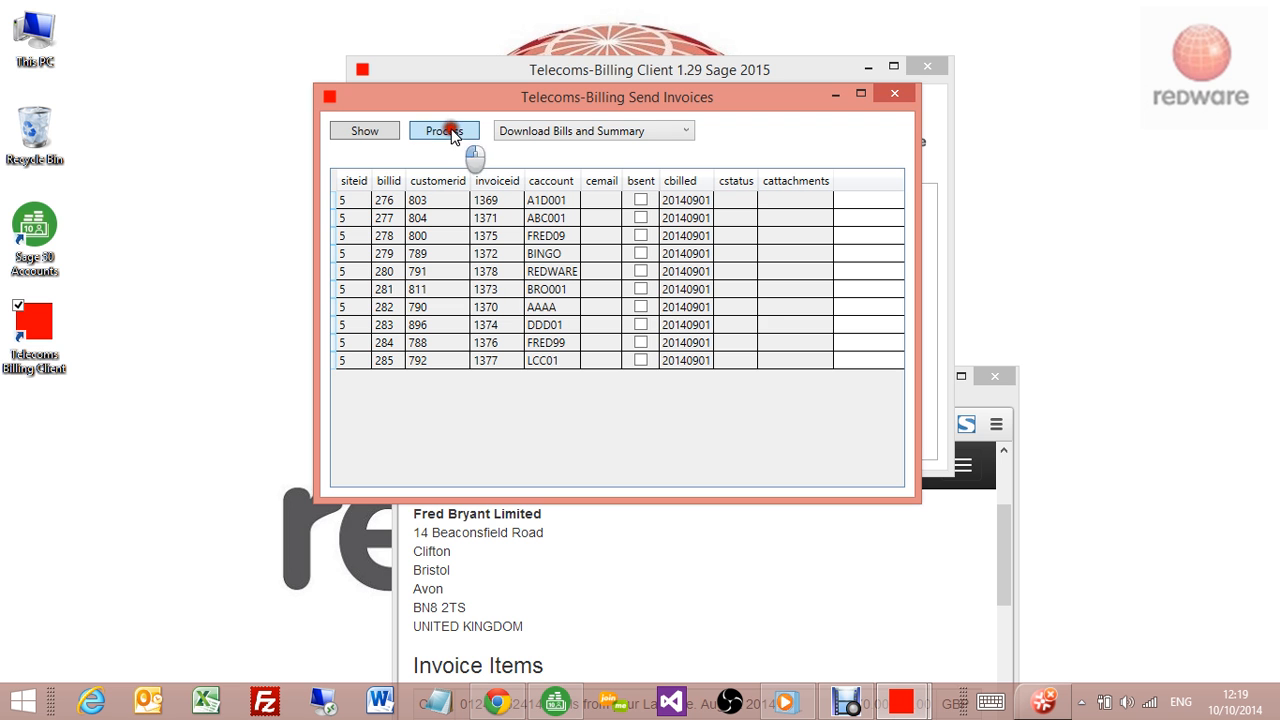
pyautogui.click(608, 420)
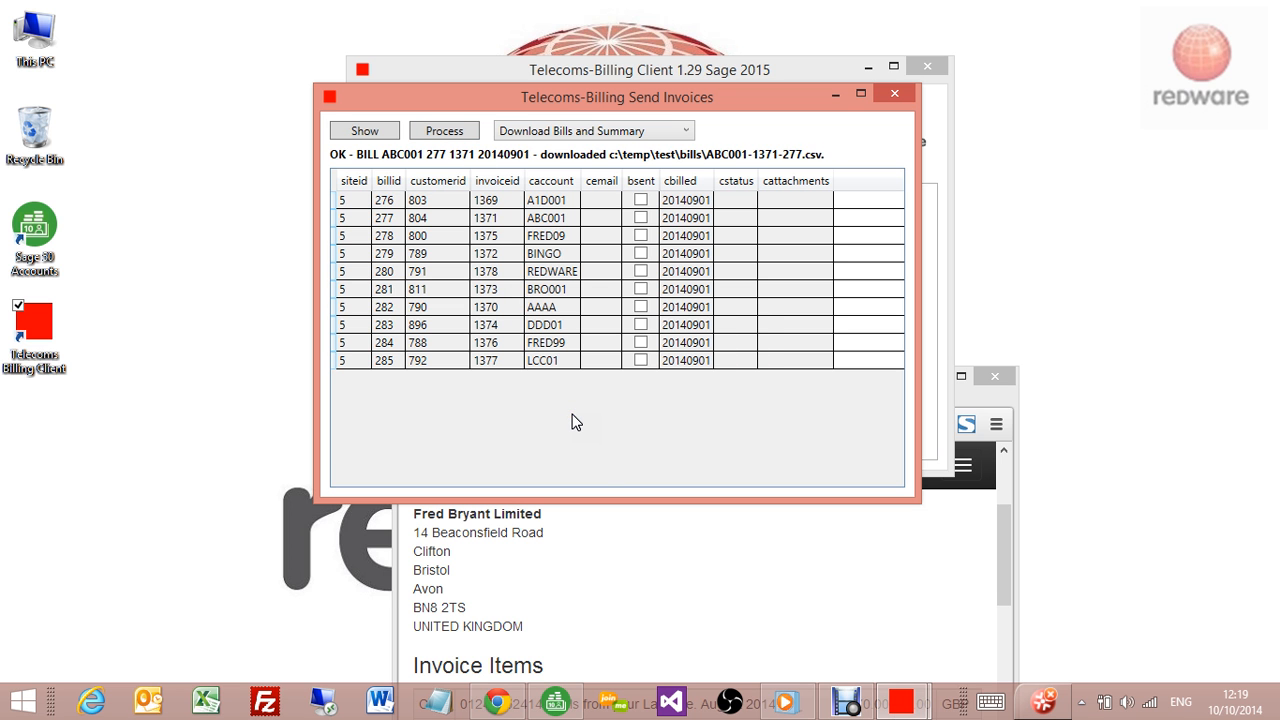
# Open a File Explorer window, move it below the download messages and go to the c:\temp folder
pyautogui.click(38, 40)
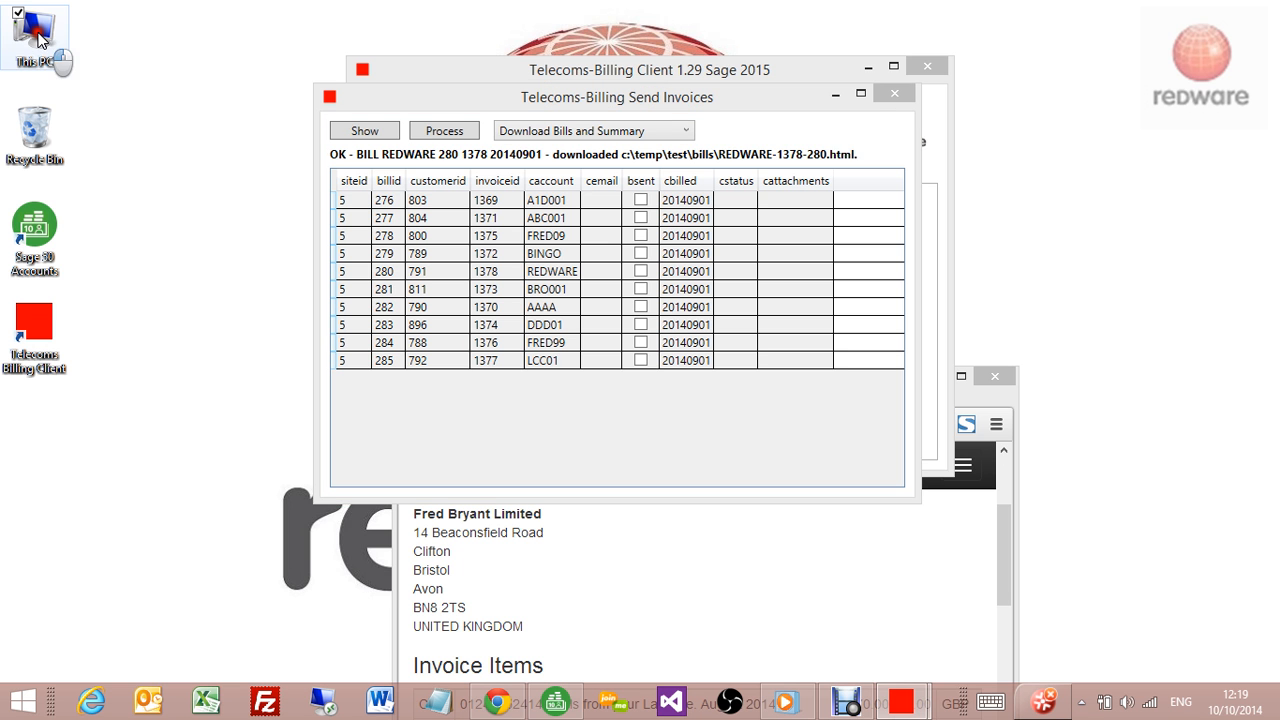
pyautogui.doubleClick(38, 40)
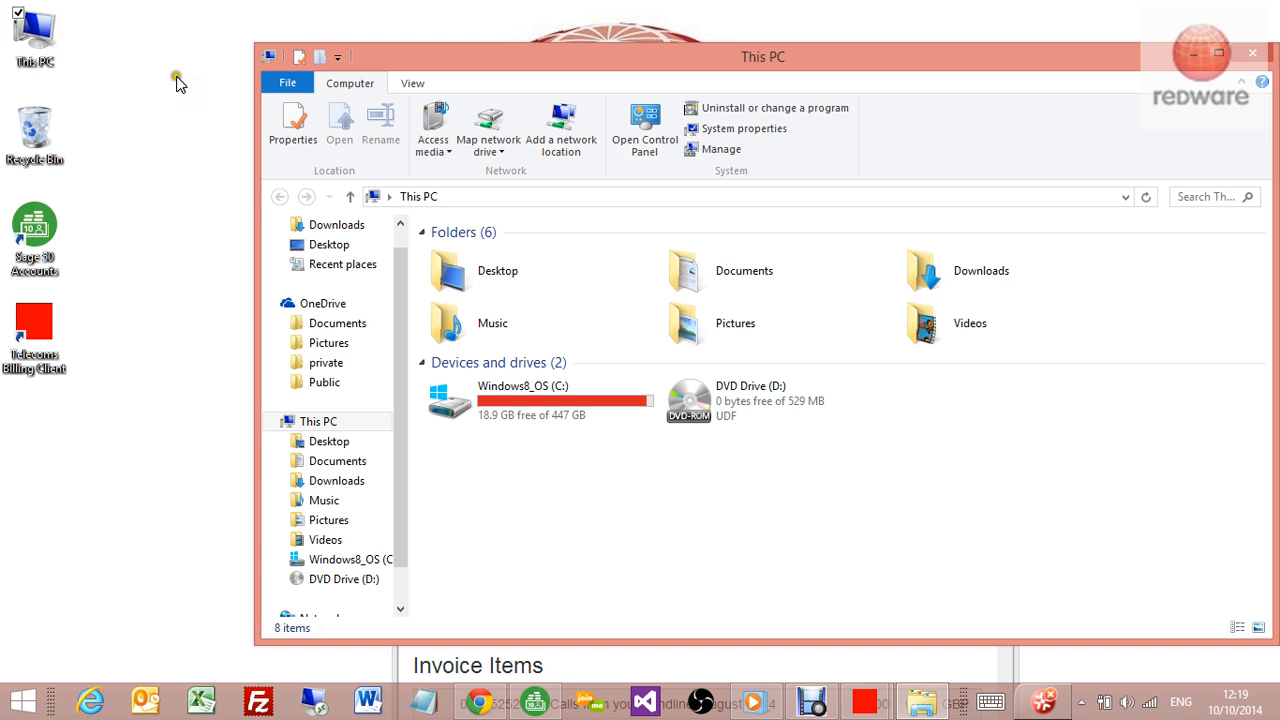
pyautogui.moveTo(480, 57); pyautogui.dragTo(411, 378)
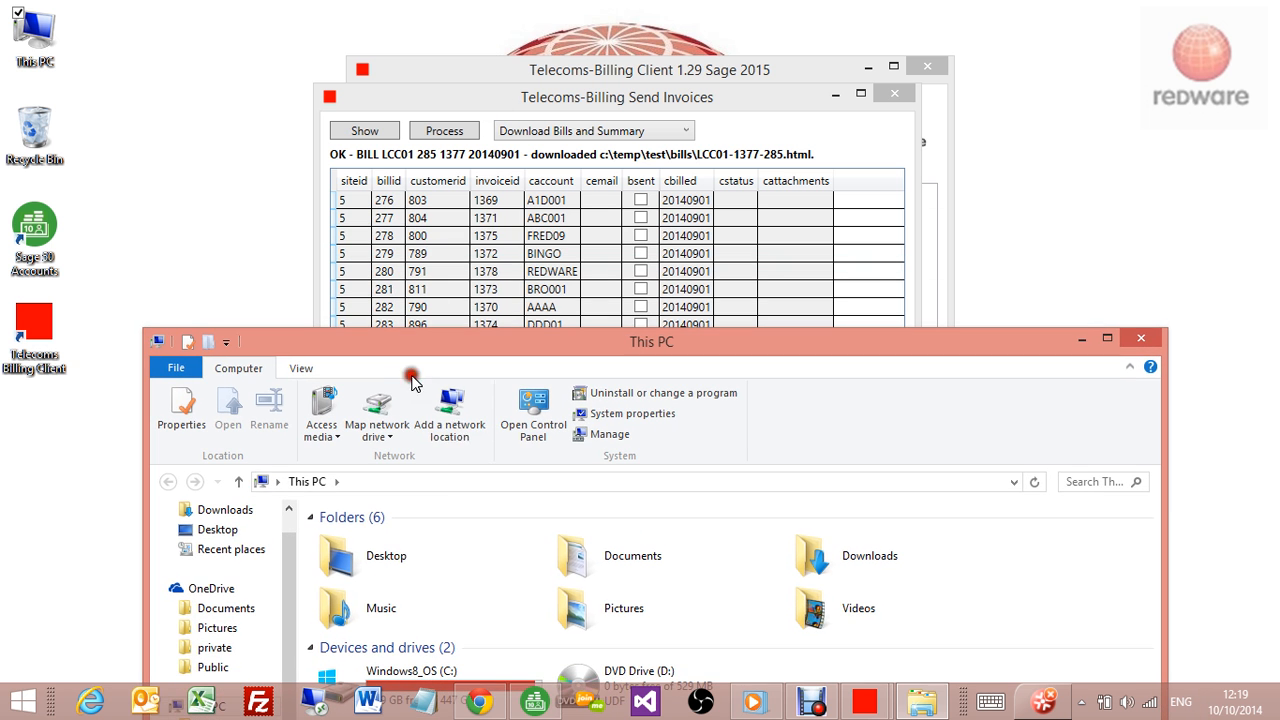
pyautogui.click(428, 487)
pyautogui.write('c:\t')
pyautogui.write('emp')
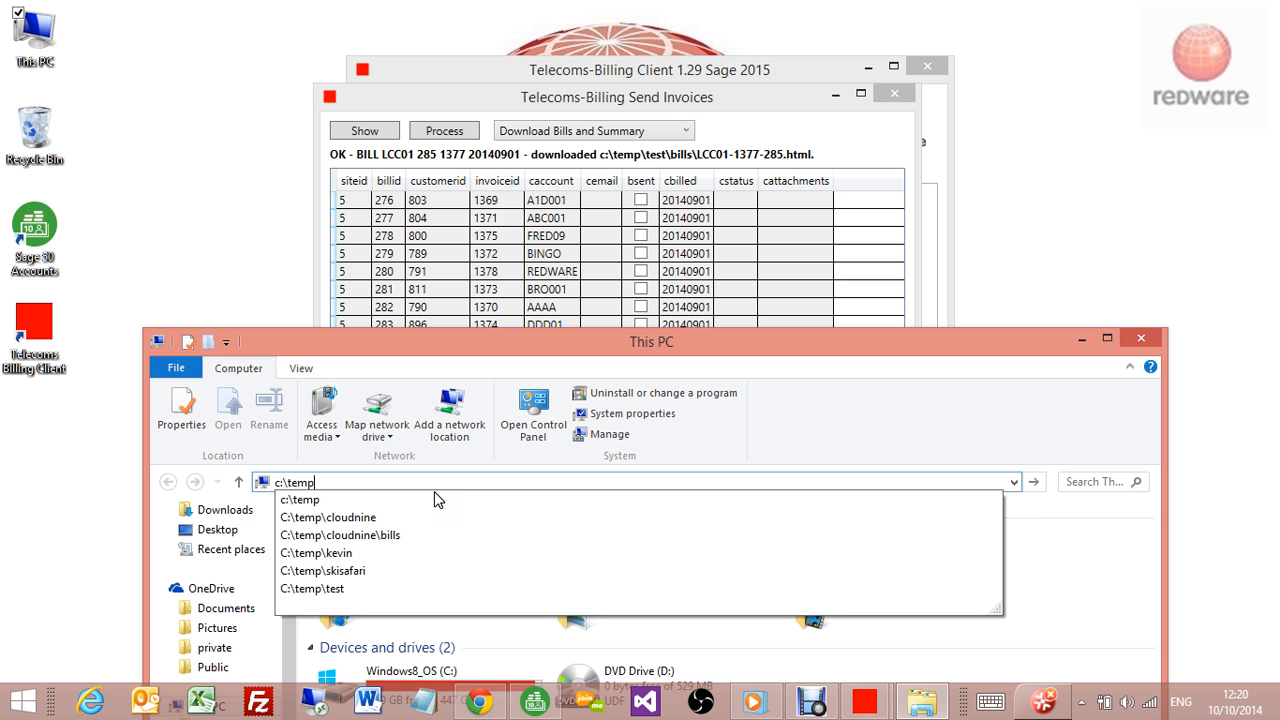
pyautogui.press('Return')
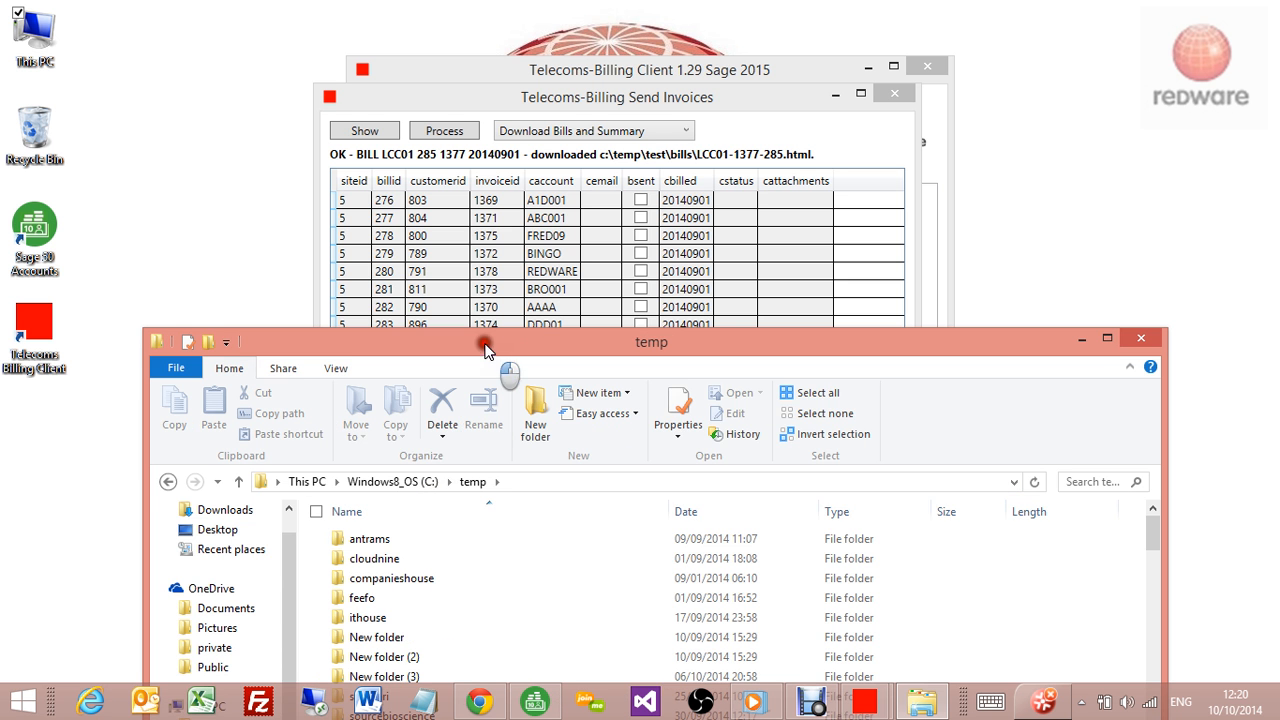
# Move the Explorer window up and open the test\bills folder inside temp
pyautogui.moveTo(485, 342); pyautogui.dragTo(432, 179)
pyautogui.click(352, 476)
pyautogui.click(310, 573)
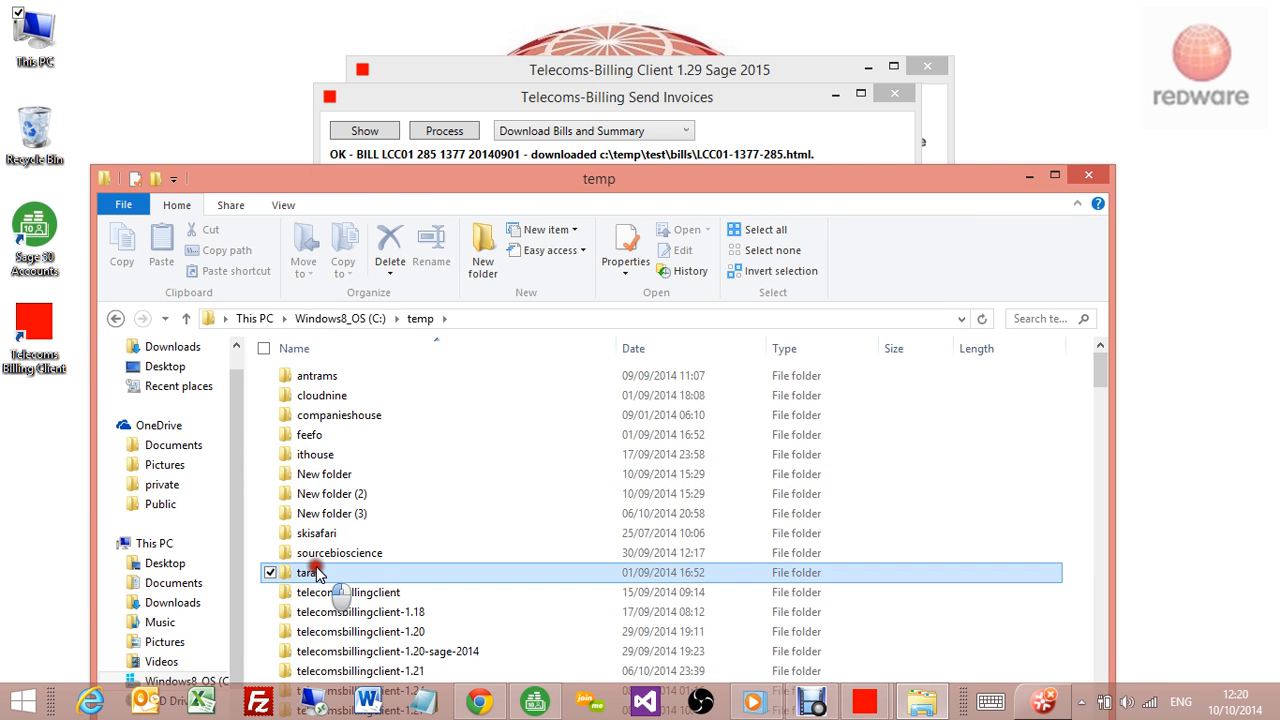
pyautogui.click(318, 595)
pyautogui.scroll(-6, 320, 610)
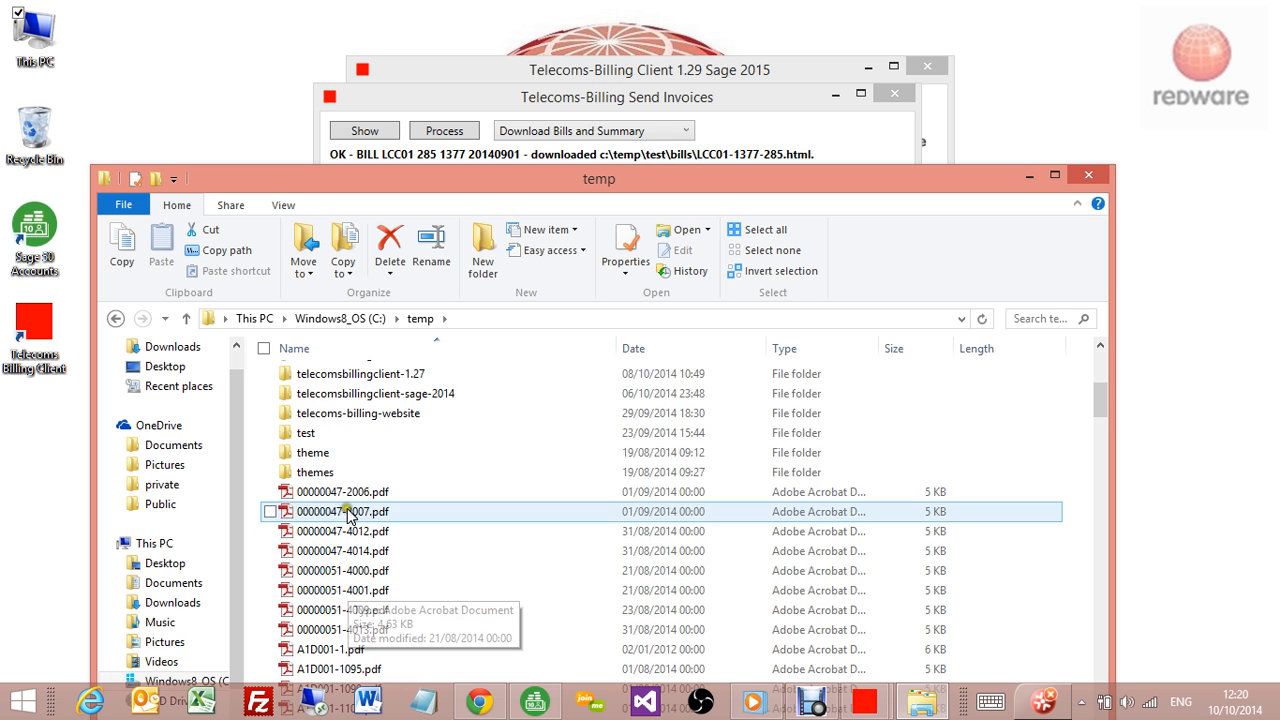
pyautogui.doubleClick(322, 434)
pyautogui.doubleClick(324, 376)
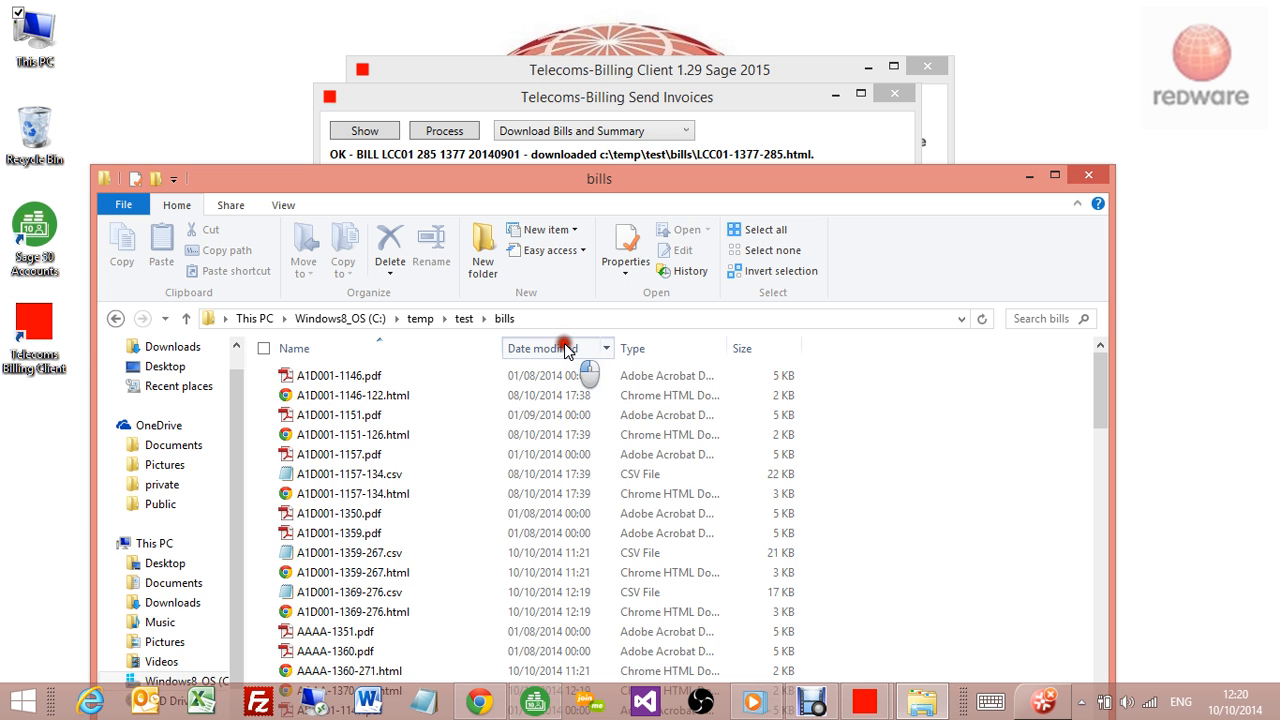
# Sort the bill files by date modified and then by name, and select FRED09-1375-278.html
pyautogui.click(560, 346)
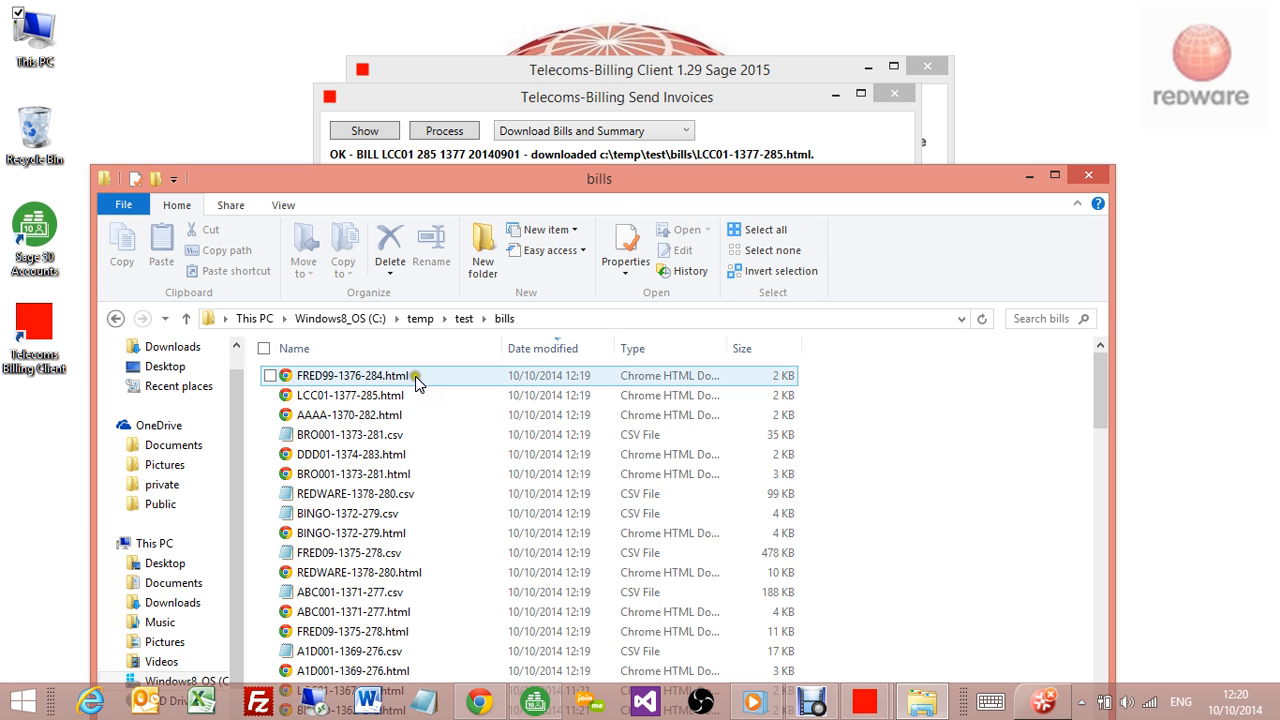
pyautogui.click(310, 350)
pyautogui.scroll(-5, 322, 360)
pyautogui.scroll(-10, 320, 505)
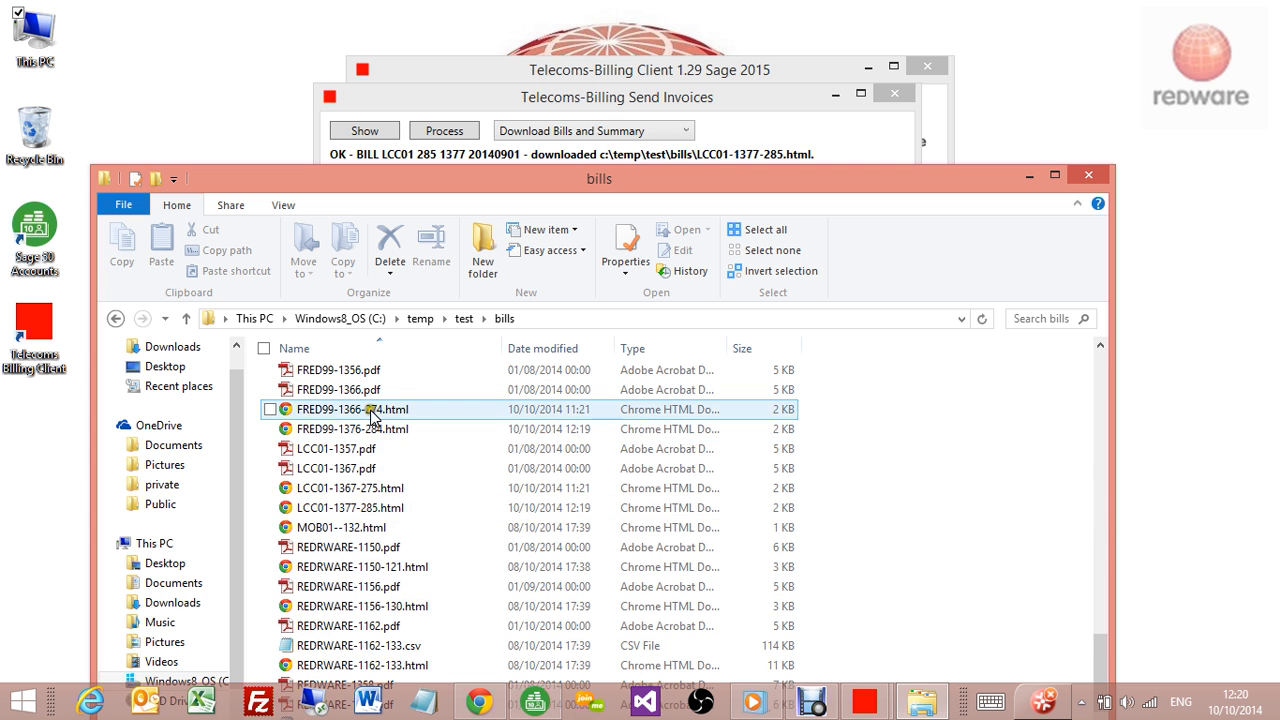
pyautogui.scroll(1, 372, 418)
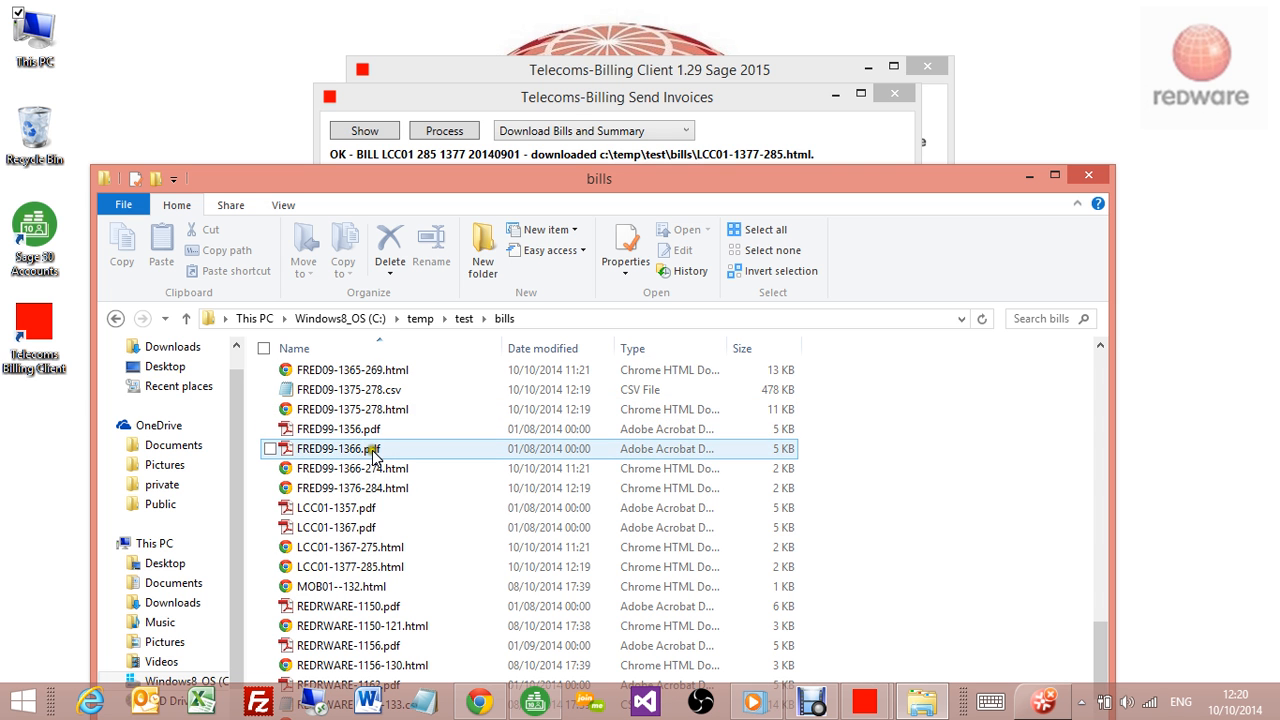
pyautogui.click(367, 412)
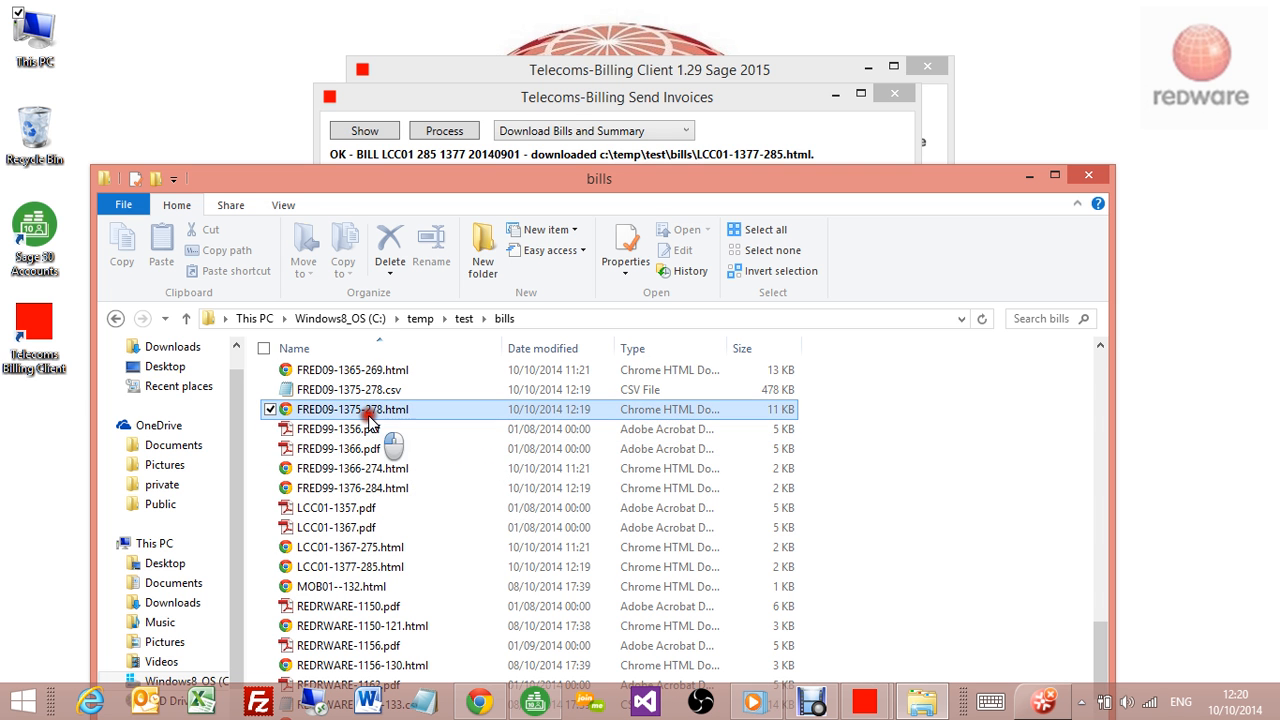
# Open the FRED09-1375-278.html bill, look through its invoice items and services, and open the matching CSV file
pyautogui.doubleClick(367, 412)
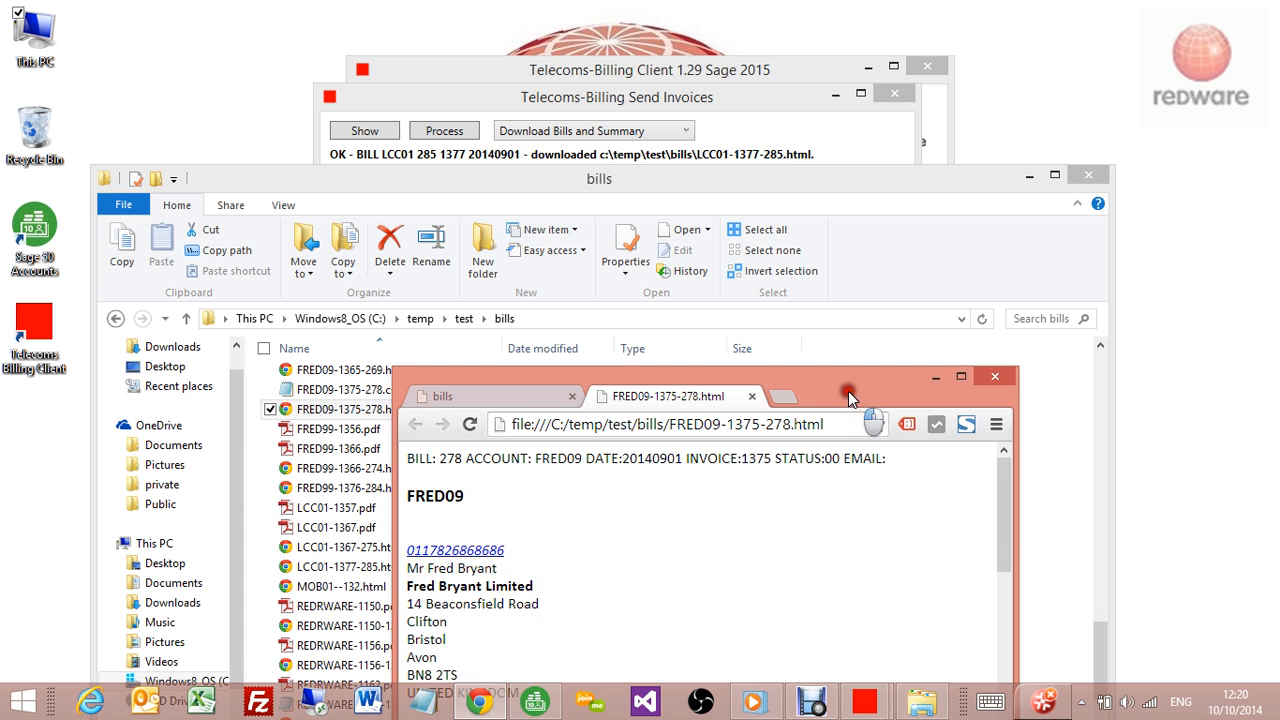
pyautogui.moveTo(848, 397); pyautogui.dragTo(939, 178)
pyautogui.scroll(-3, 913, 349)
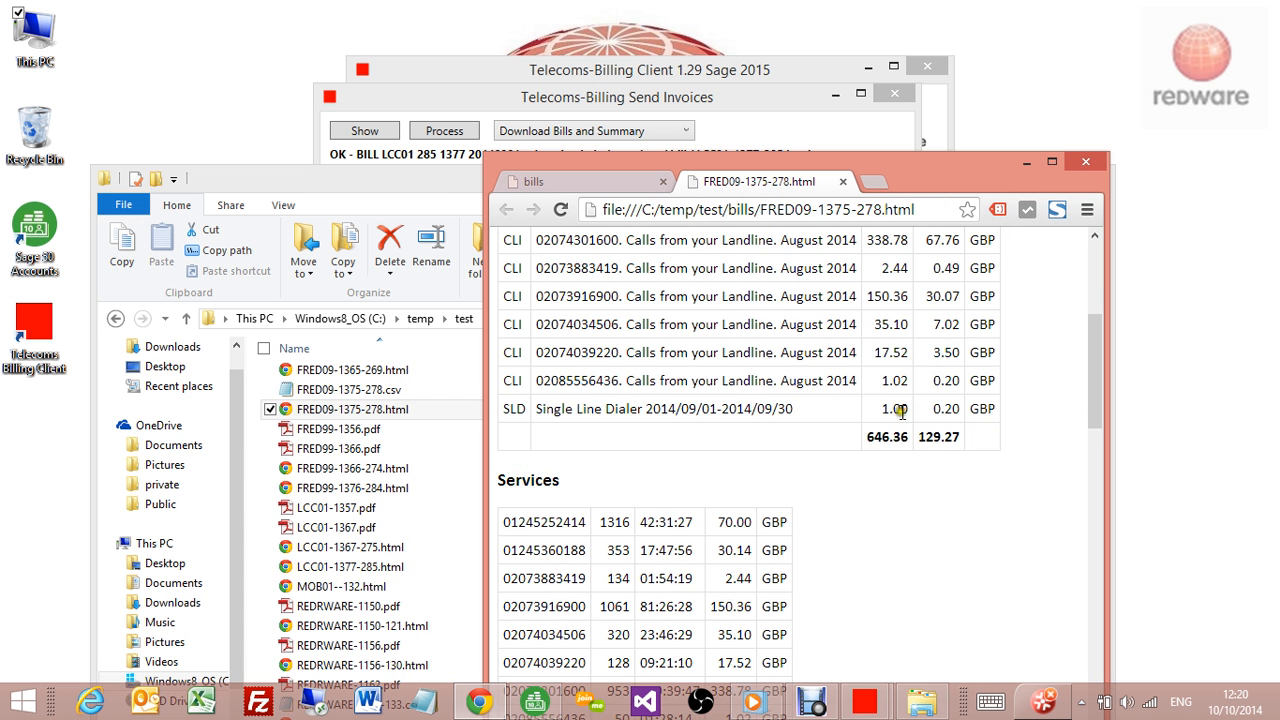
pyautogui.scroll(3, 901, 411)
pyautogui.doubleClick(360, 395)
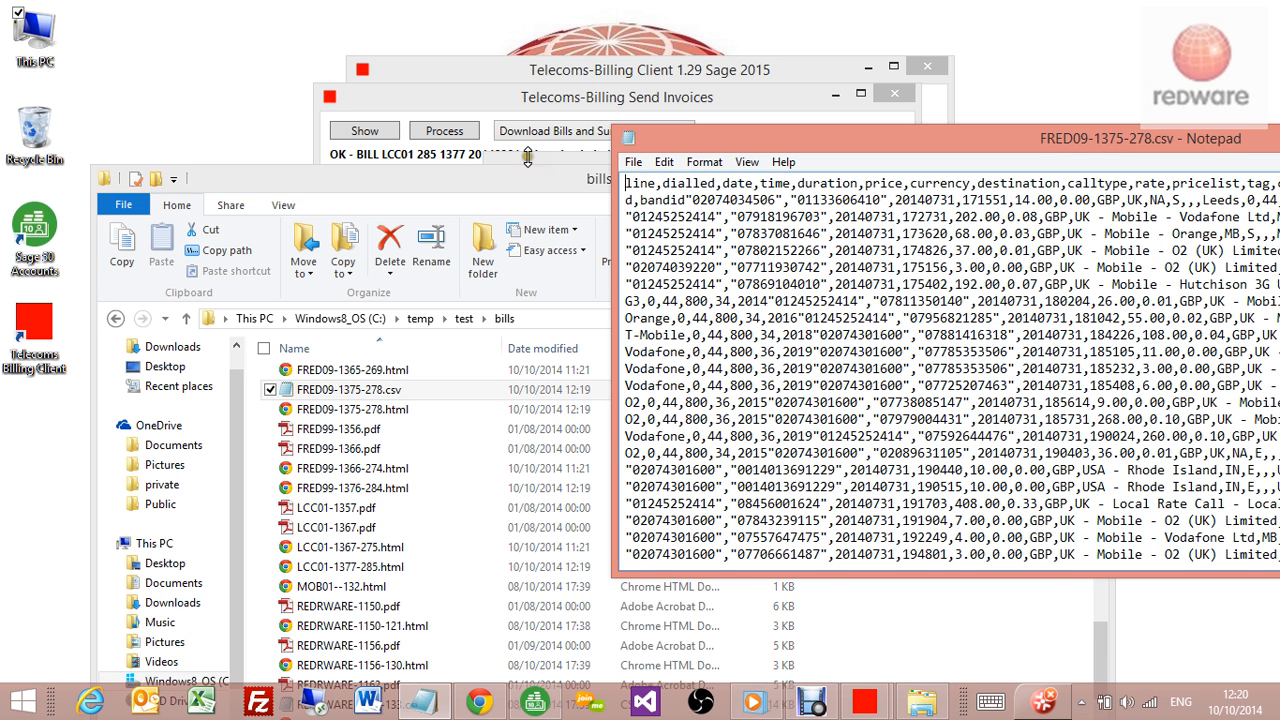
# Return to the Send Invoices window, choose Upload Sage Invoices and process the listed invoices
pyautogui.click(627, 99)
pyautogui.click(522, 131)
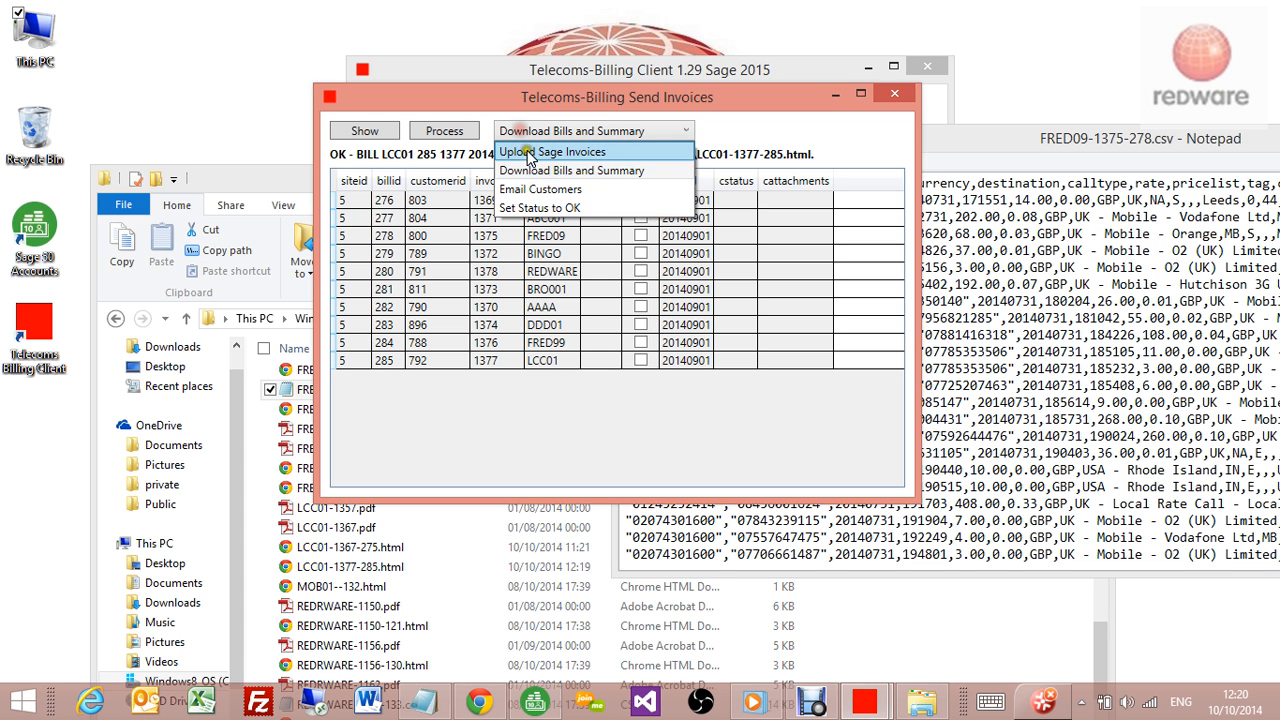
pyautogui.click(527, 154)
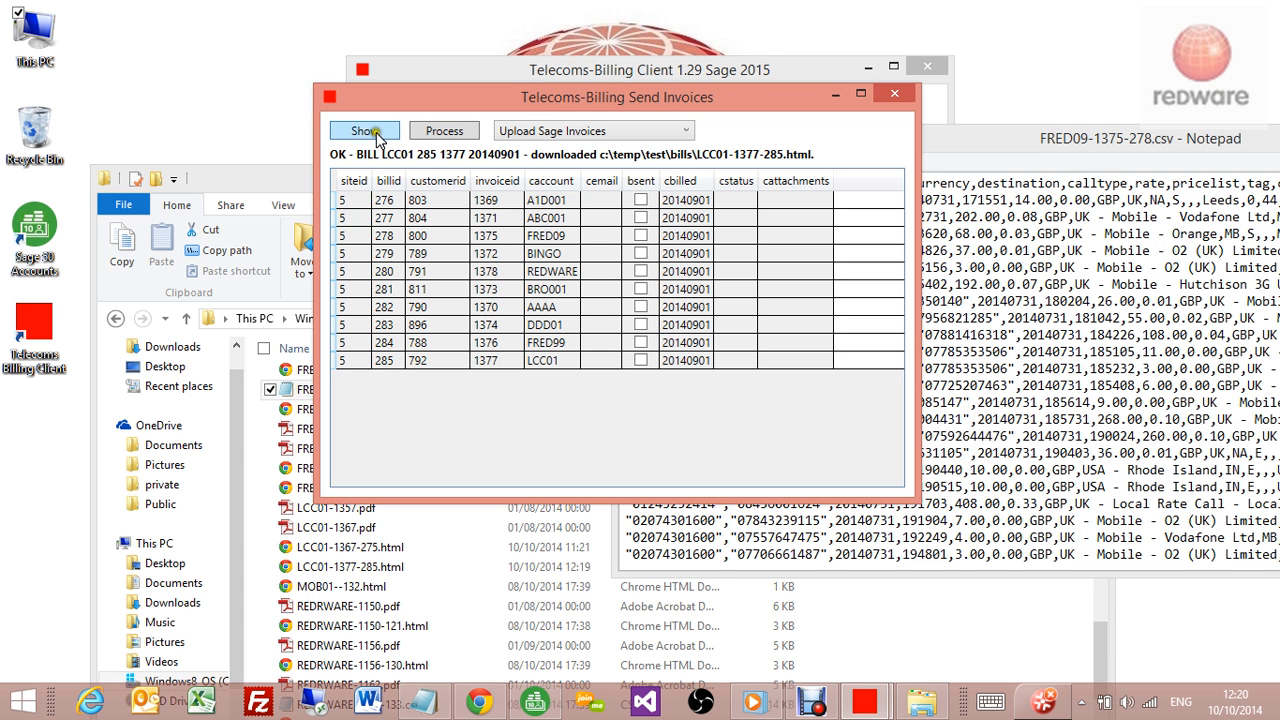
pyautogui.click(444, 131)
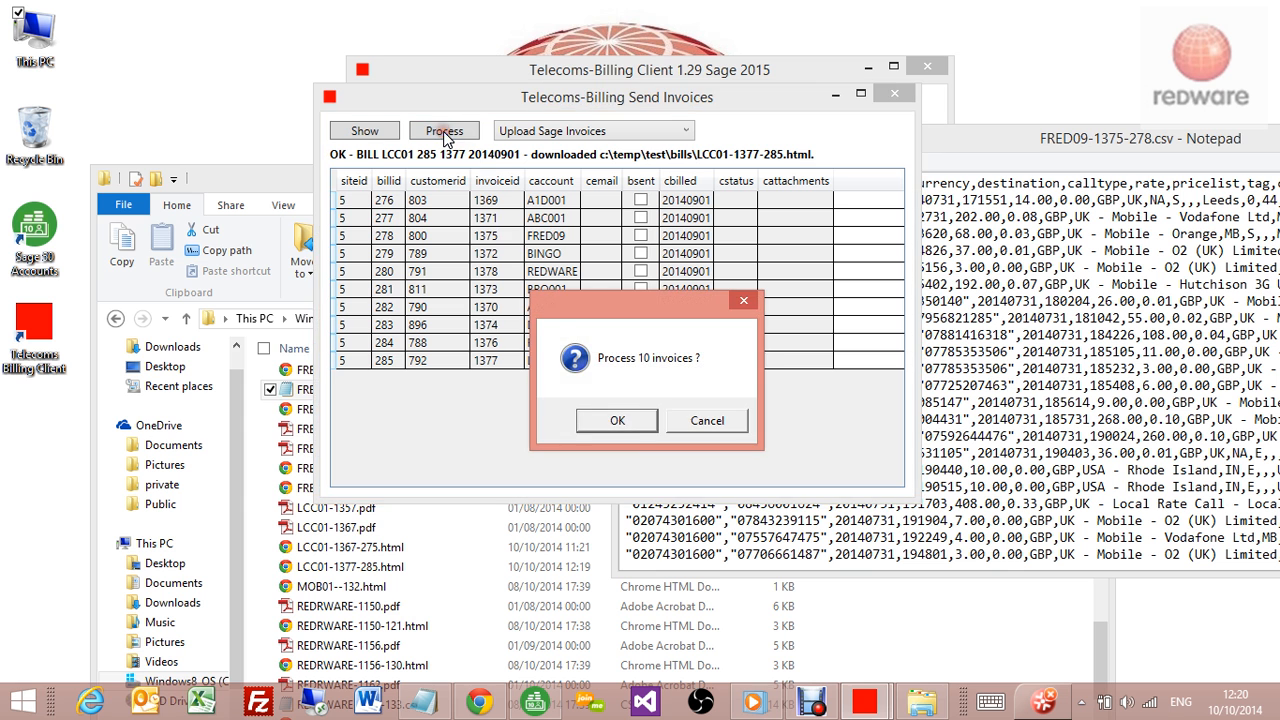
pyautogui.click(609, 424)
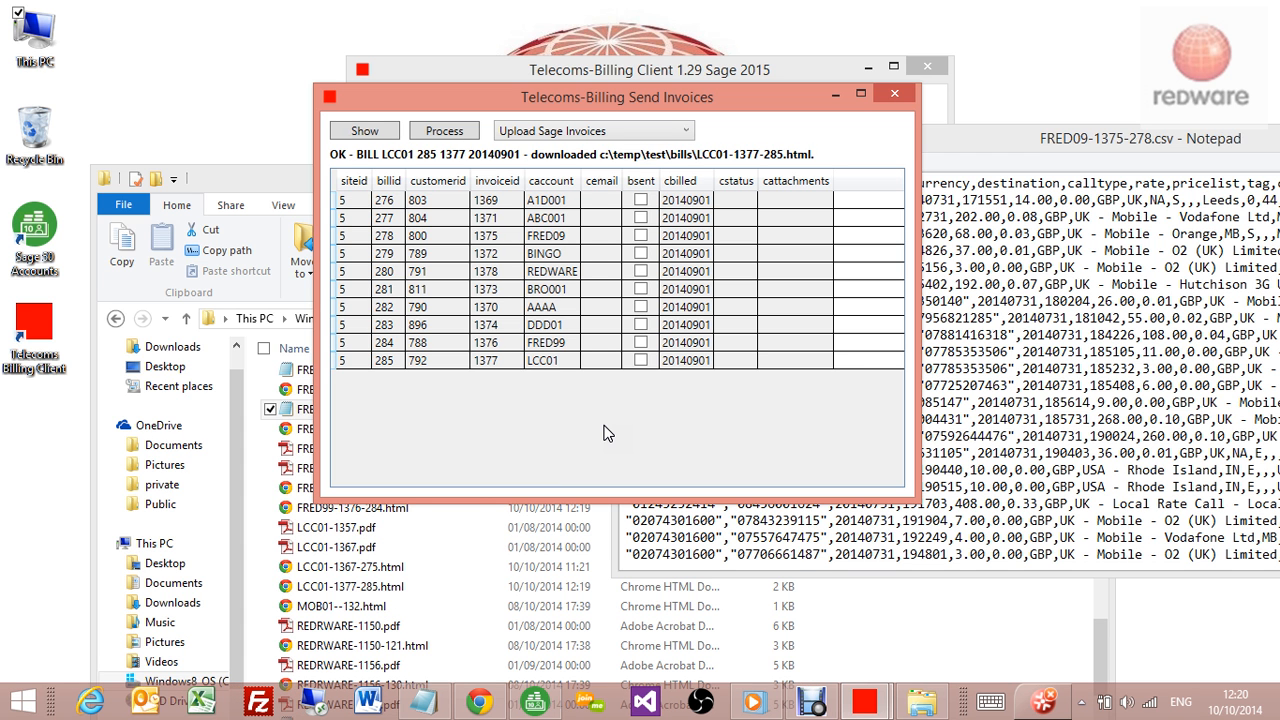
# Find the REDRWARE-1150.pdf invoice in the bills folder, view it in Adobe Reader and close it
pyautogui.click(420, 527)
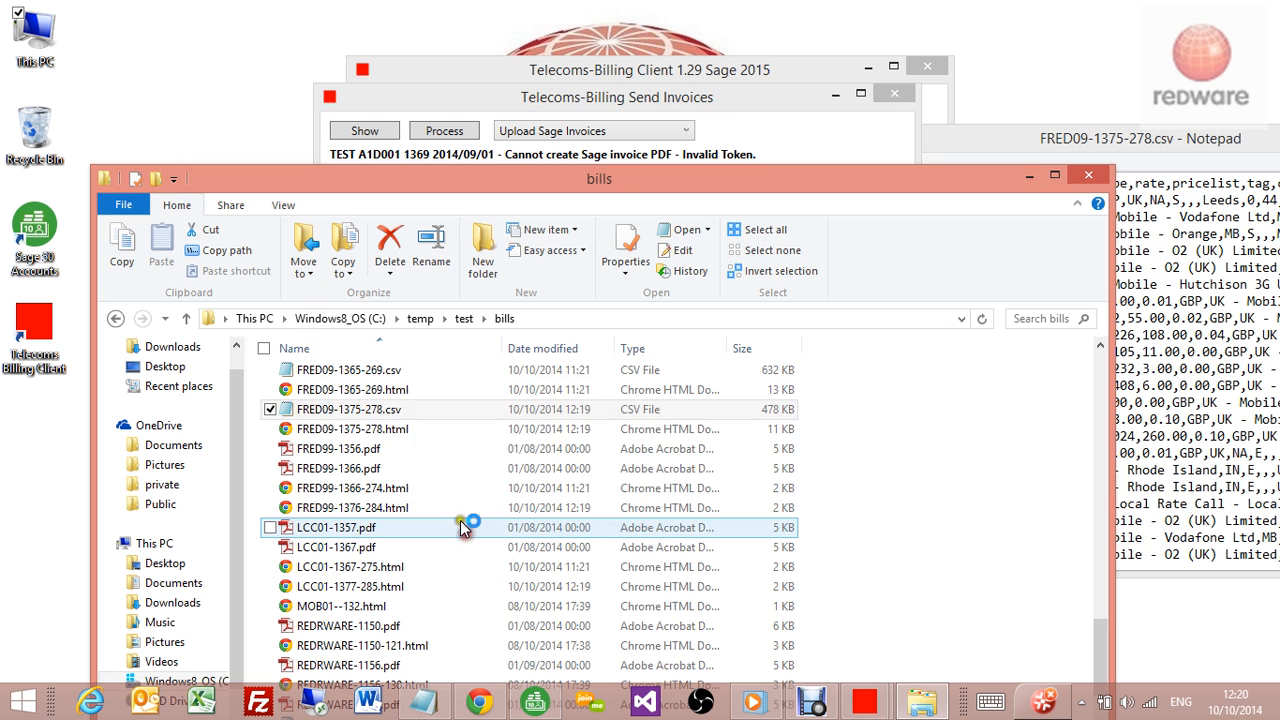
pyautogui.scroll(-2, 408, 498)
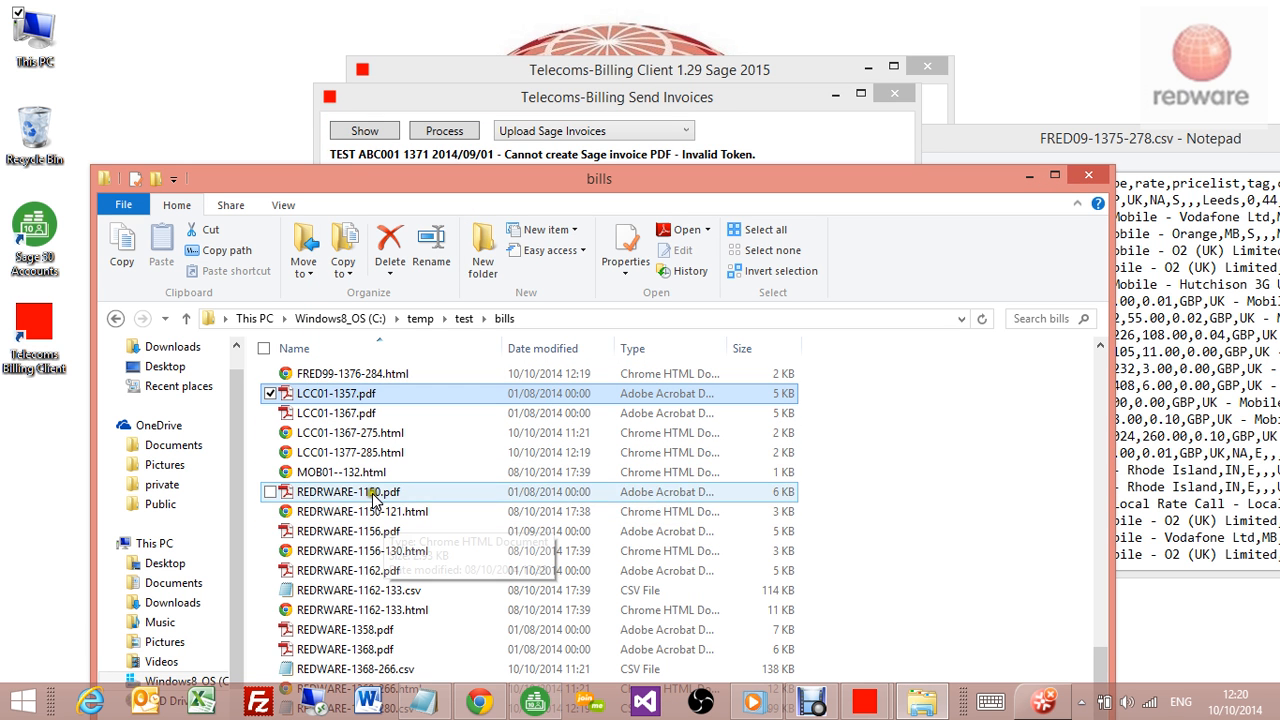
pyautogui.click(375, 497)
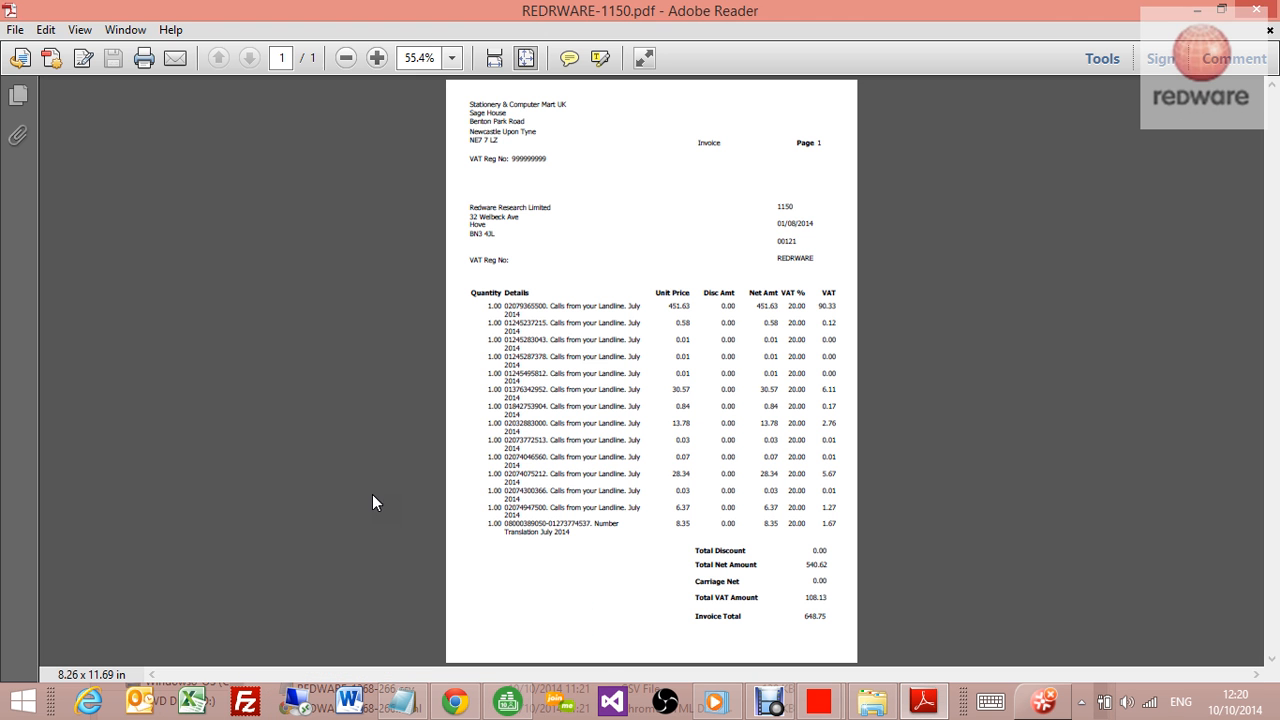
pyautogui.click(1256, 9)
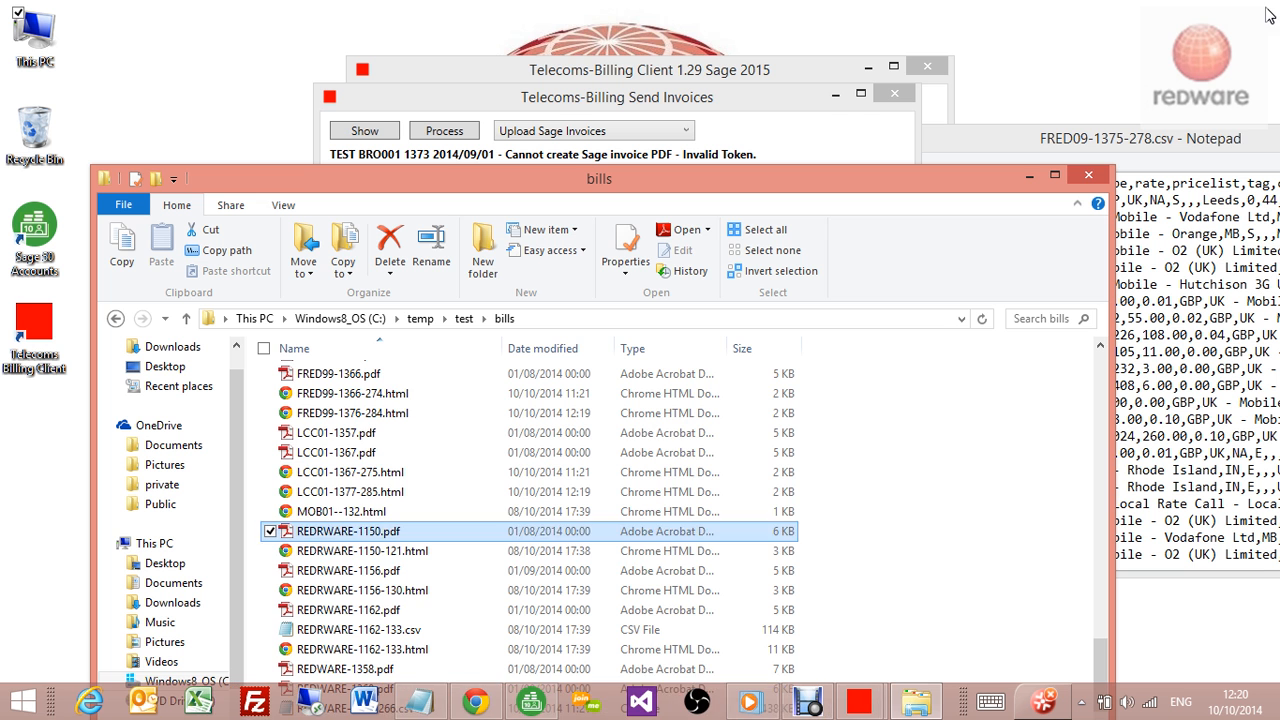
# Check the upload progress in the Send Invoices window and the message log in the main billing client window
pyautogui.click(785, 145)
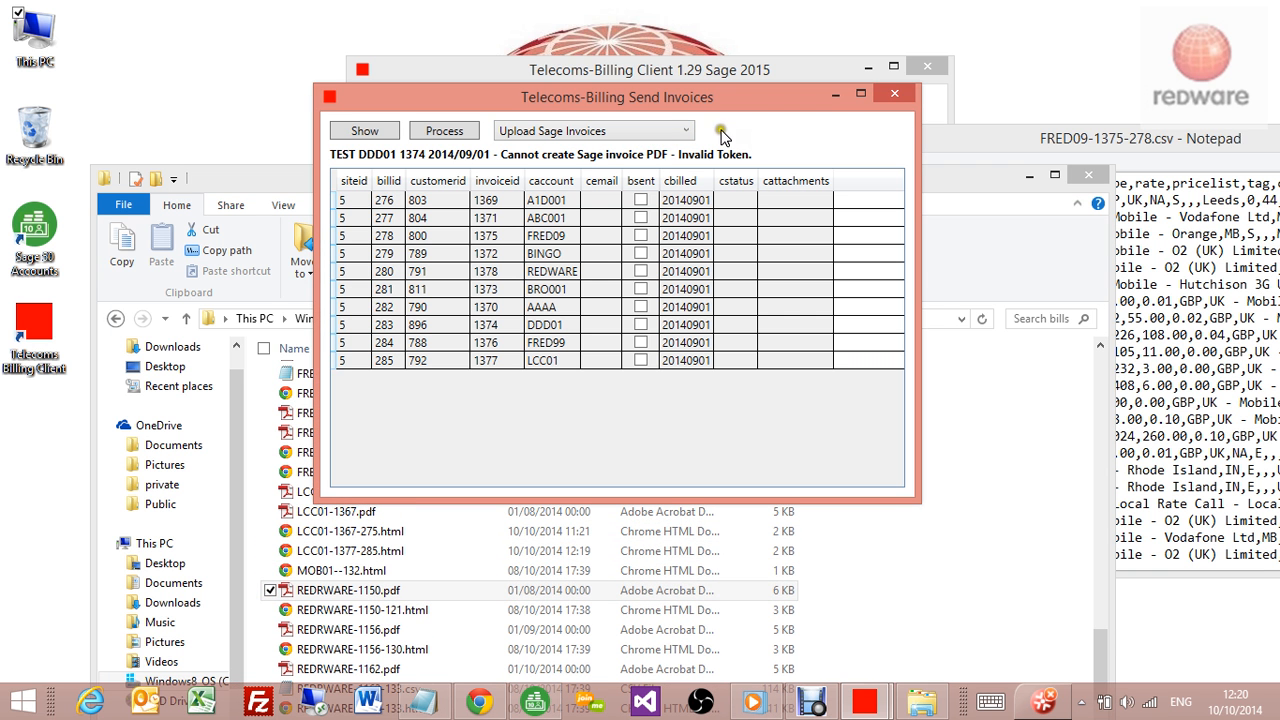
pyautogui.click(780, 350)
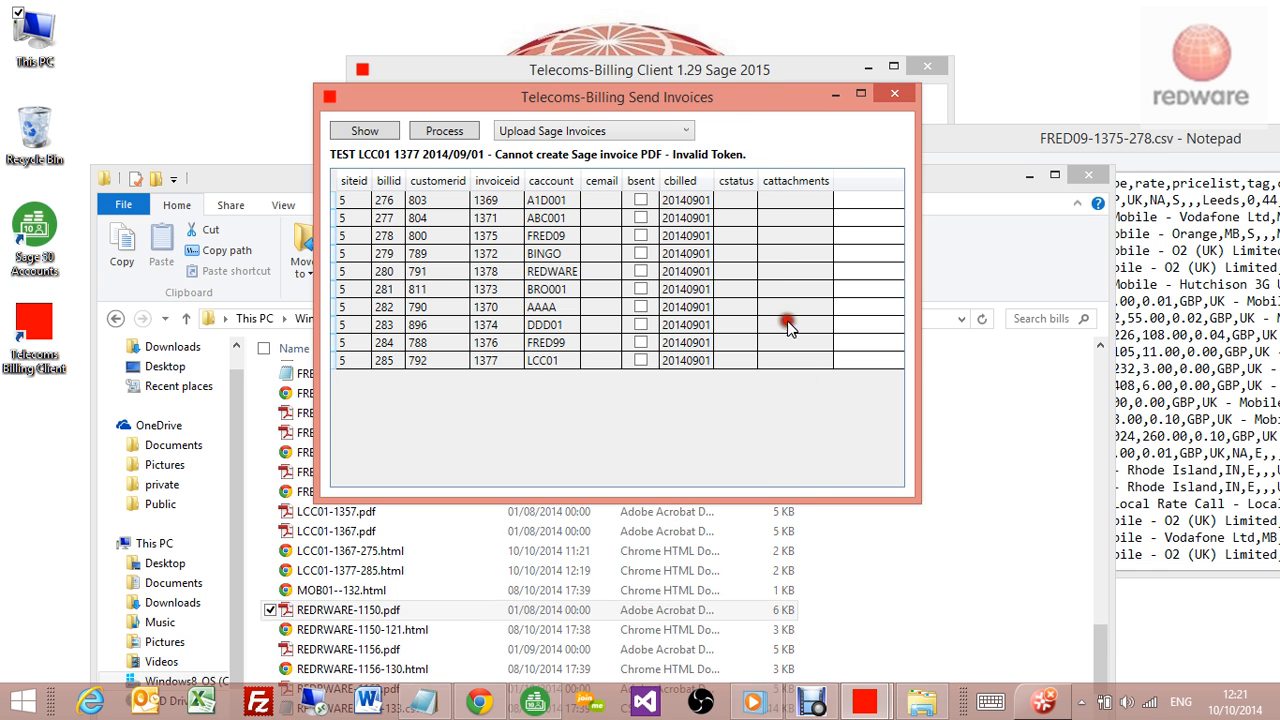
pyautogui.click(748, 72)
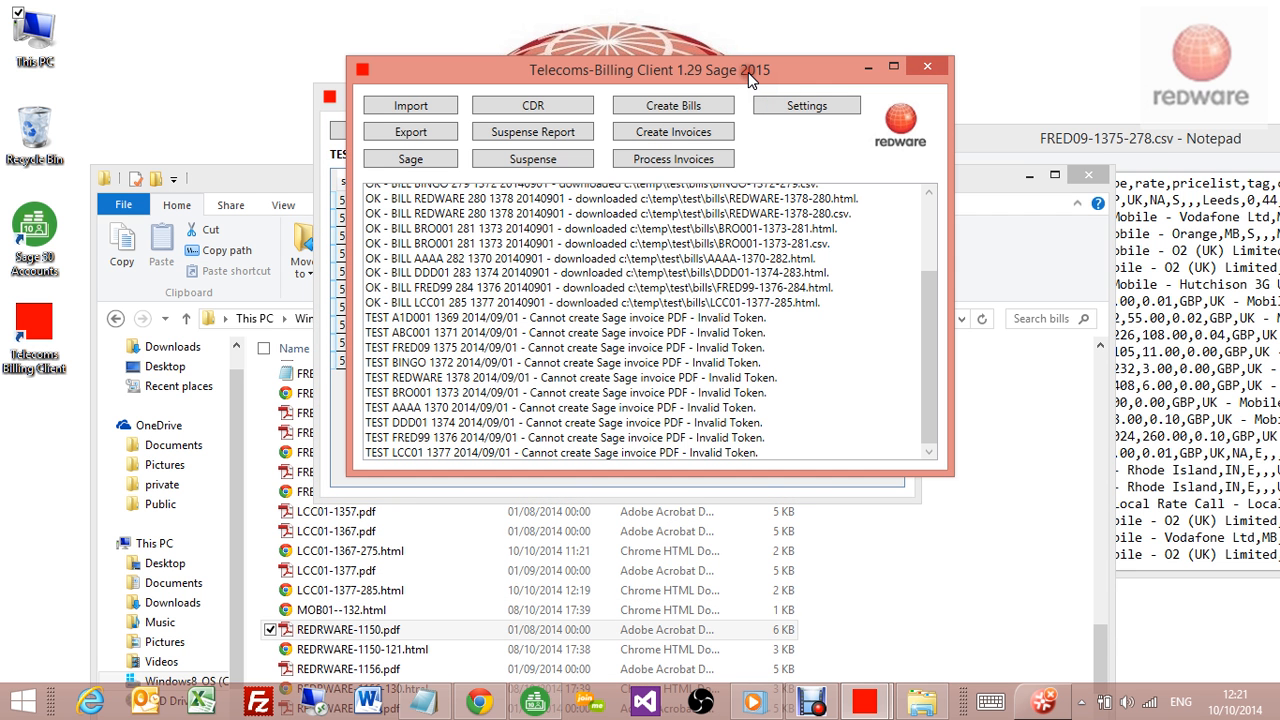
pyautogui.moveTo(734, 84); pyautogui.dragTo(610, 122)
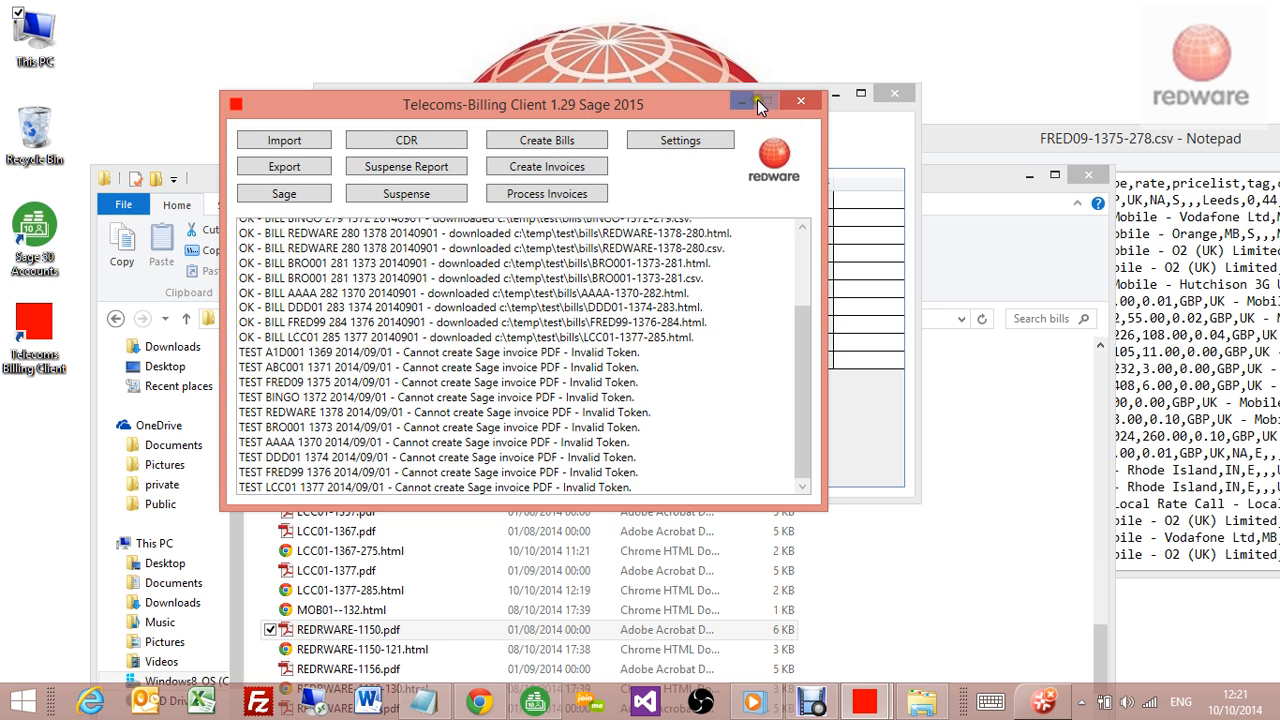
# Close the main client and Send Invoices windows and restart the Telecoms Billing Client
pyautogui.click(803, 102)
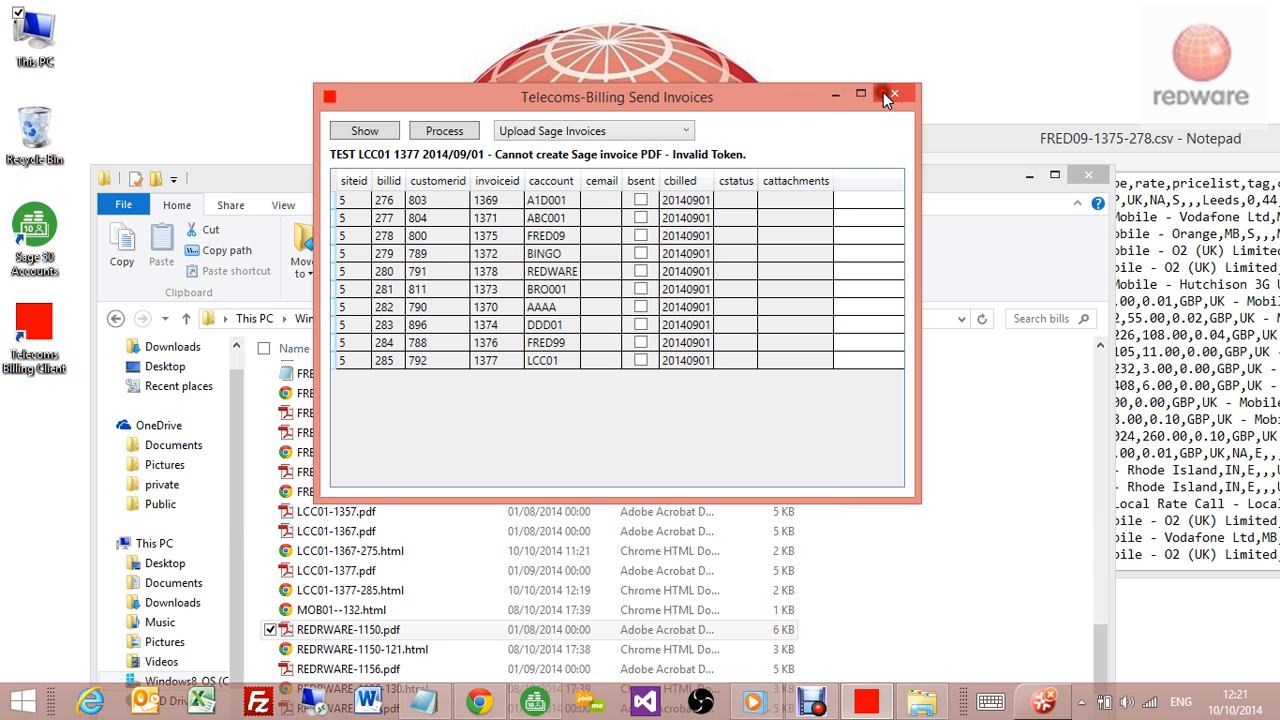
pyautogui.click(883, 92)
pyautogui.doubleClick(38, 336)
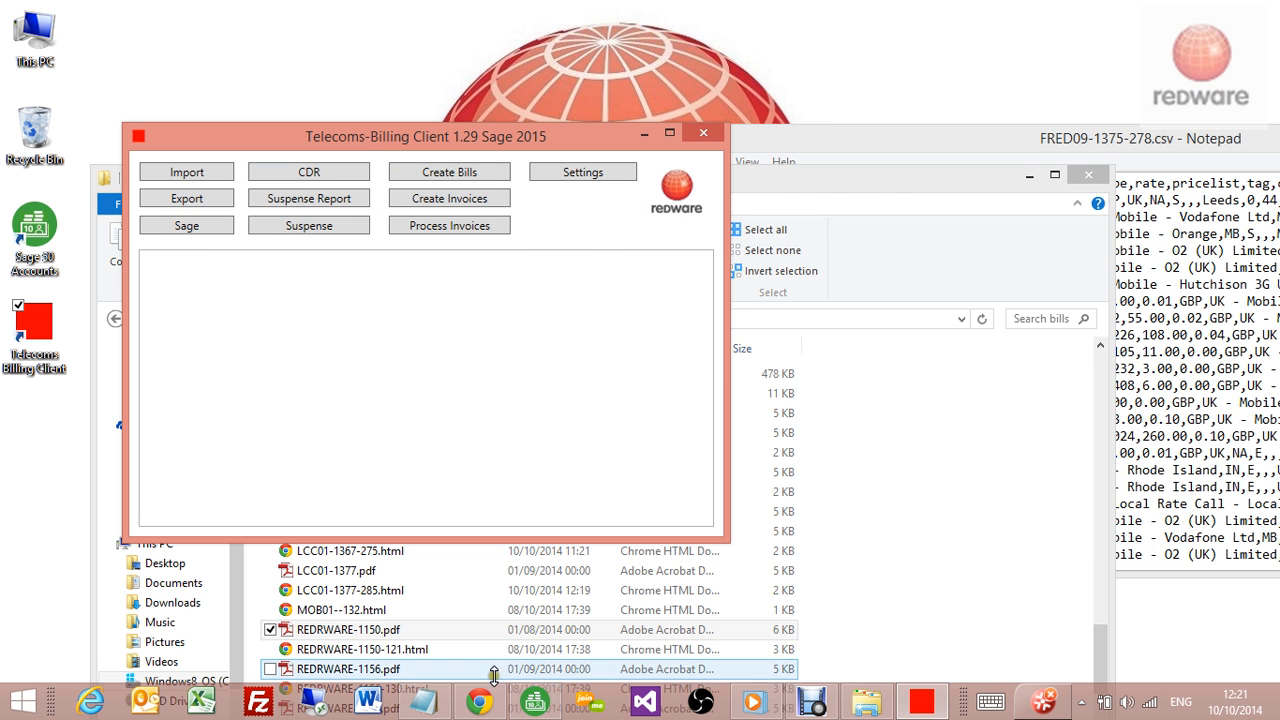
# Switch to Chrome, show the online bill 278, extend the window to full height and view the bill's Services section
pyautogui.click(484, 703)
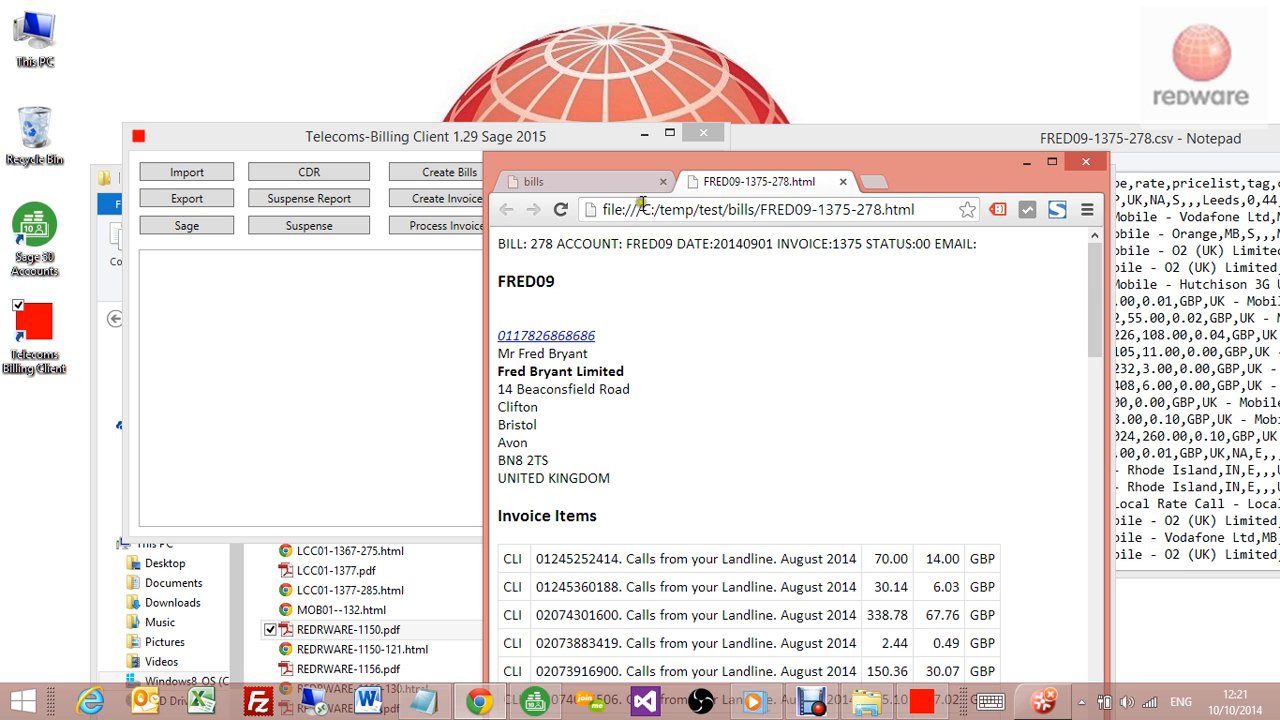
pyautogui.click(588, 184)
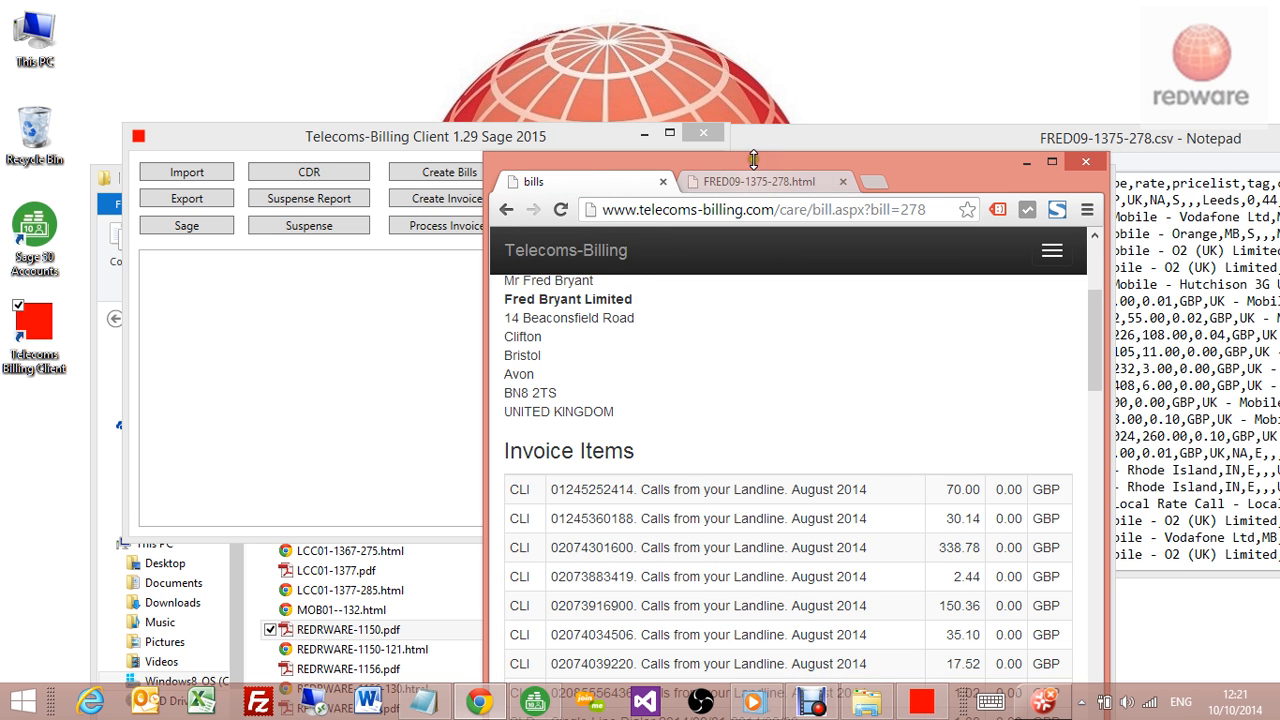
pyautogui.doubleClick(756, 157)
pyautogui.scroll(-5, 855, 330)
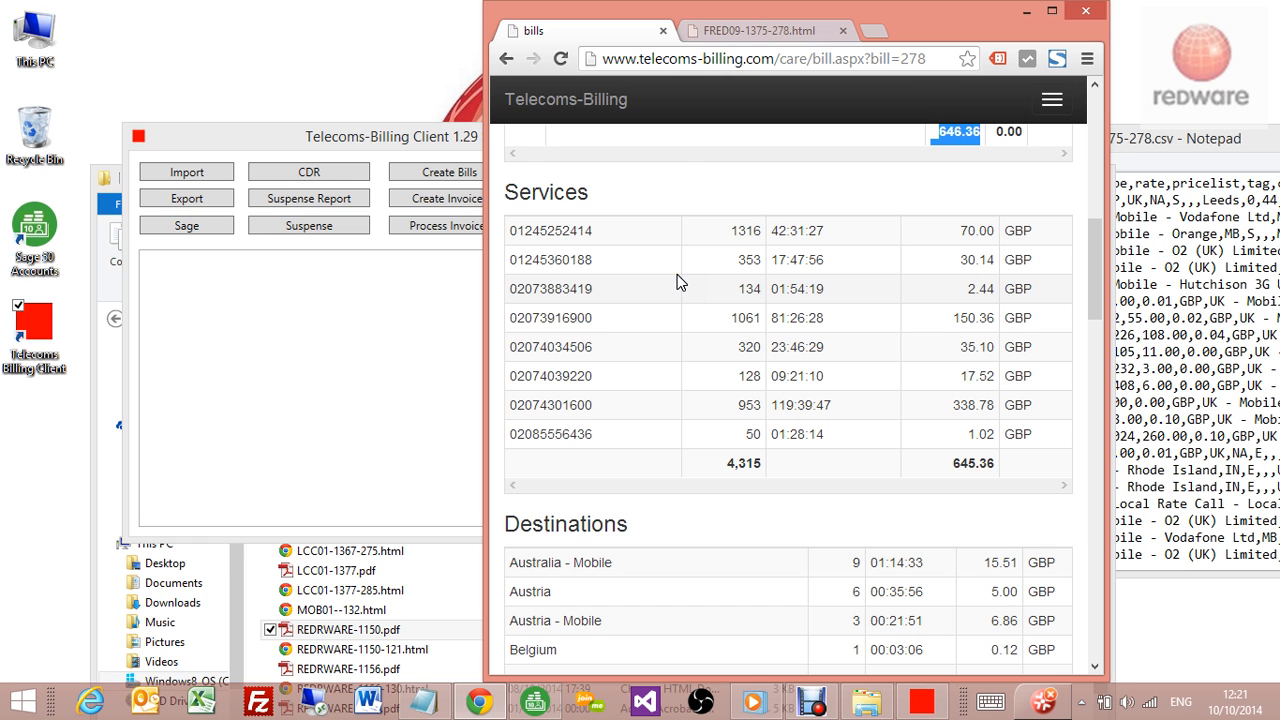
# Look over the billing client and the files in the bills folder, and move the Explorer window clear of the client
pyautogui.click(383, 303)
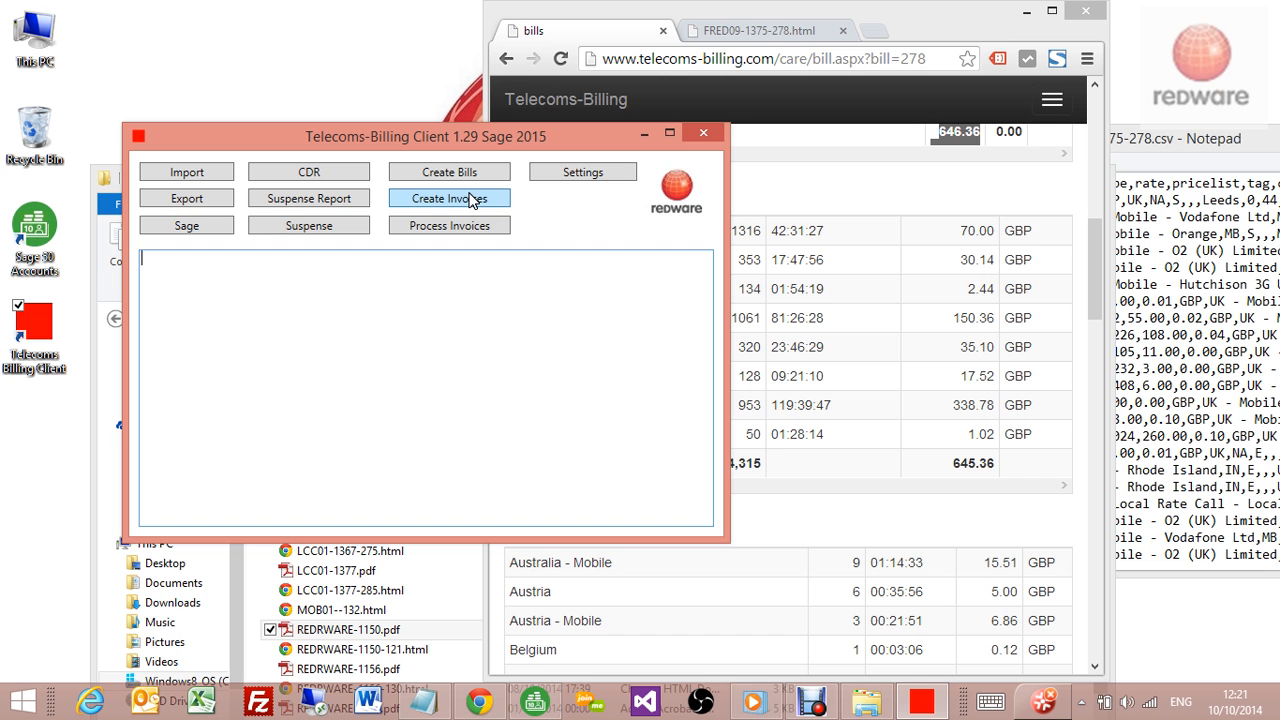
pyautogui.click(459, 224)
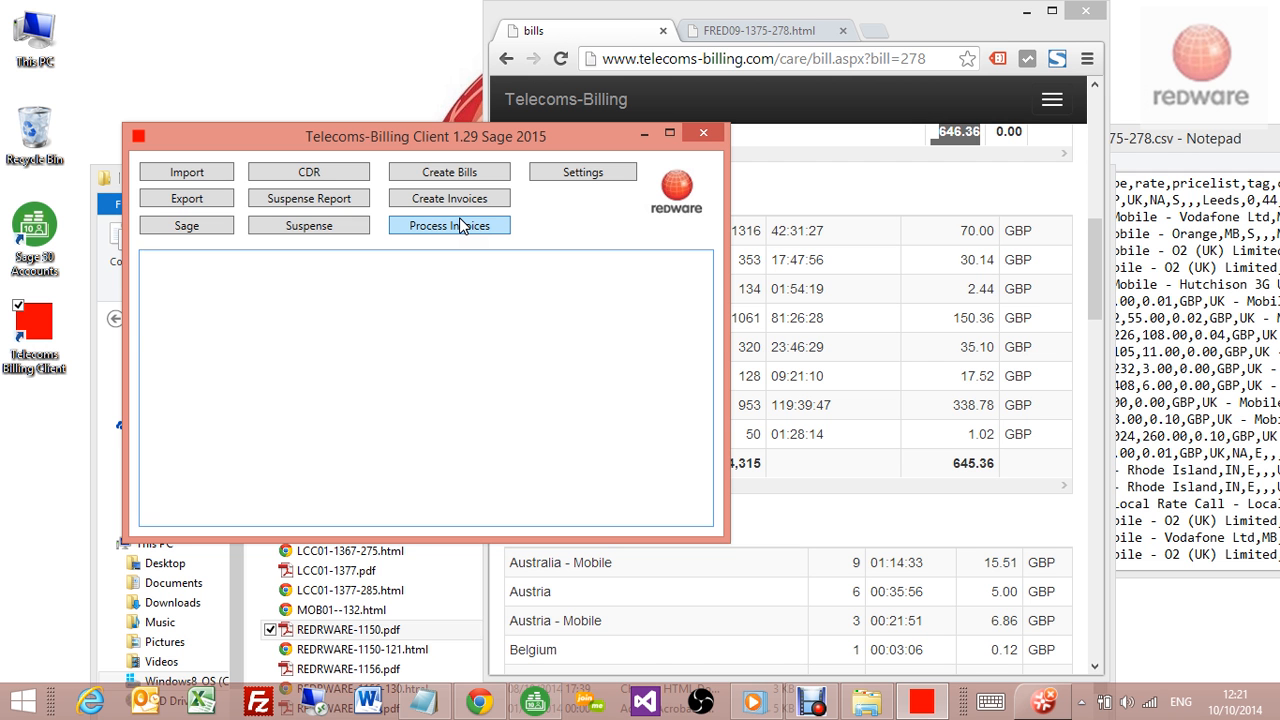
pyautogui.click(400, 610)
pyautogui.scroll(-1, 449, 480)
pyautogui.scroll(3, 450, 490)
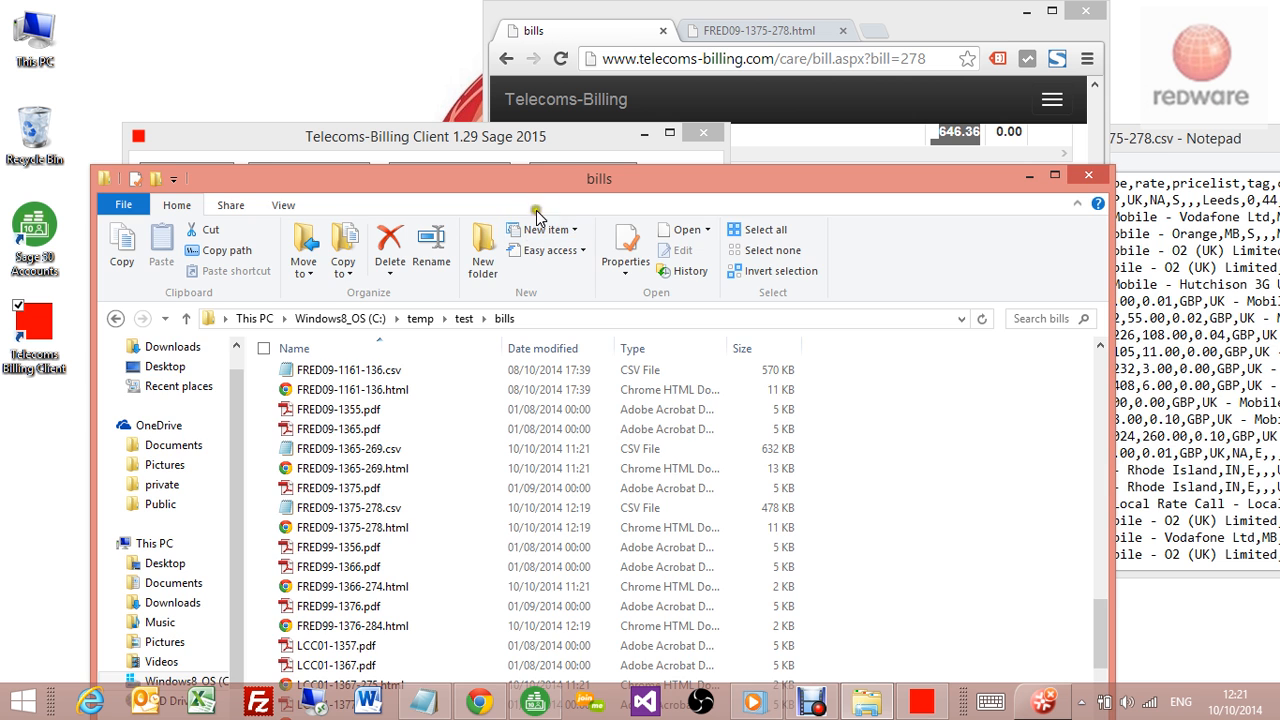
pyautogui.moveTo(546, 182); pyautogui.dragTo(912, 387)
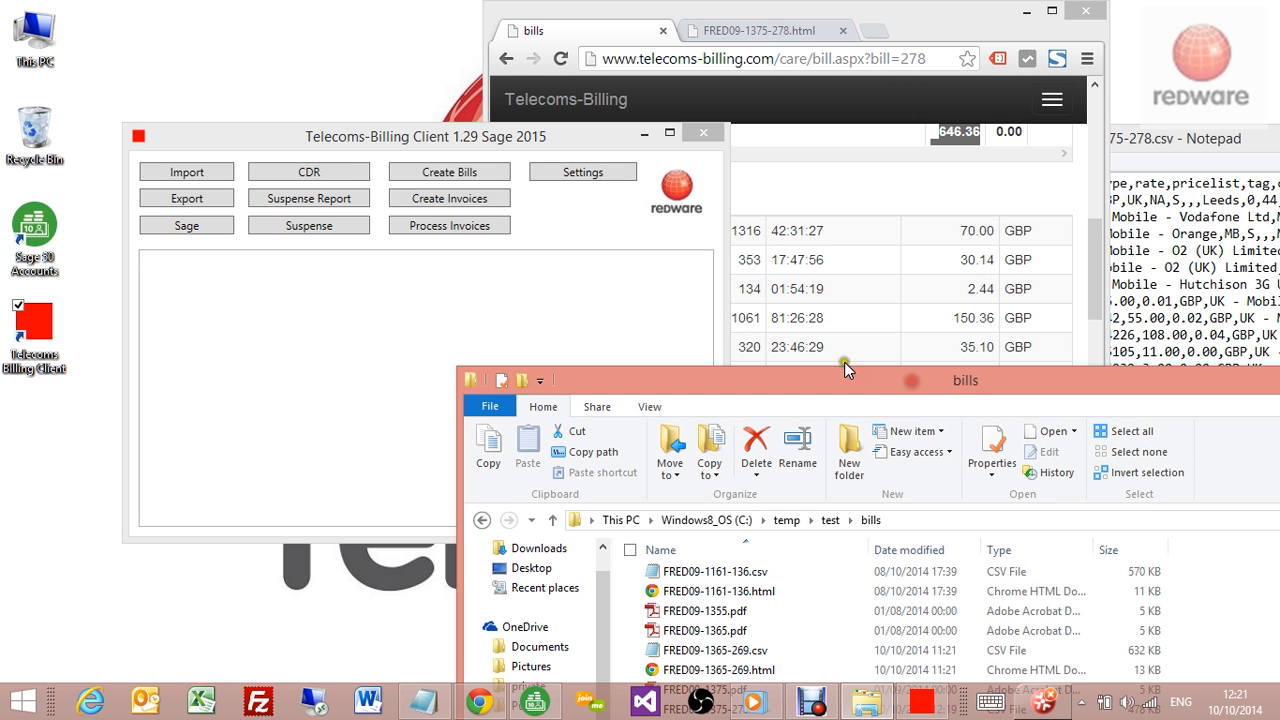
pyautogui.click(481, 319)
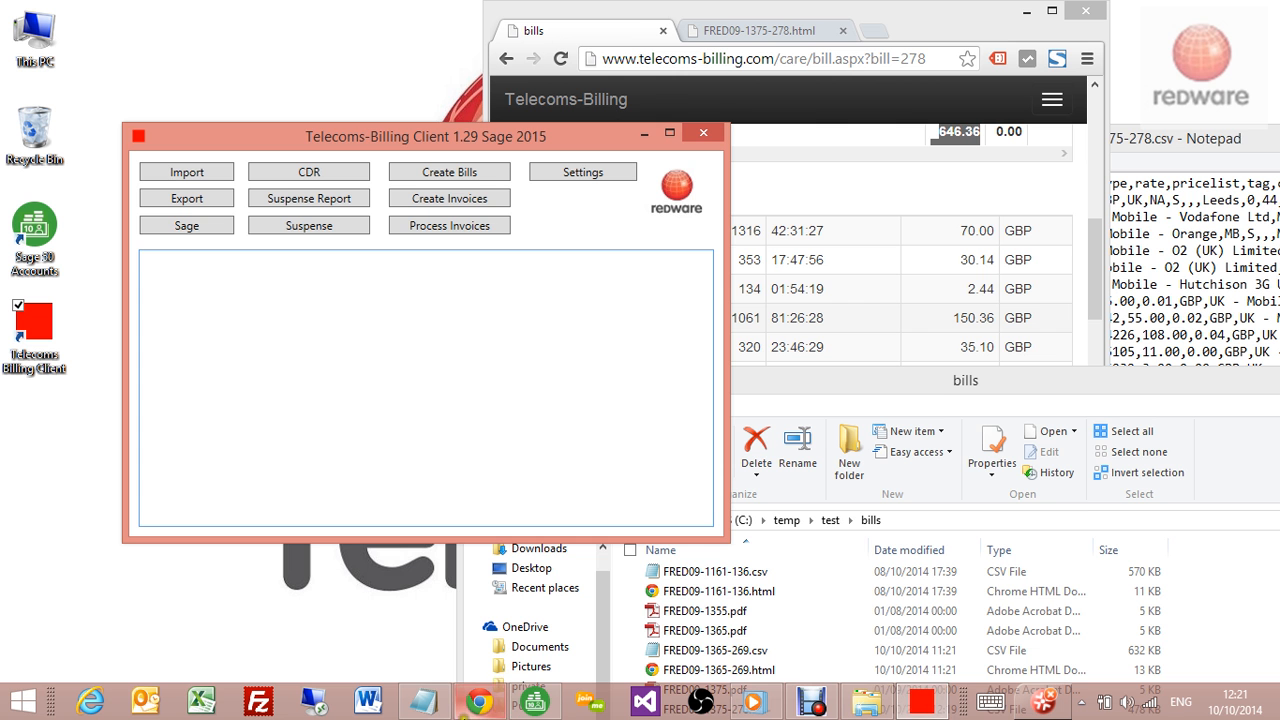
pyautogui.click(466, 710)
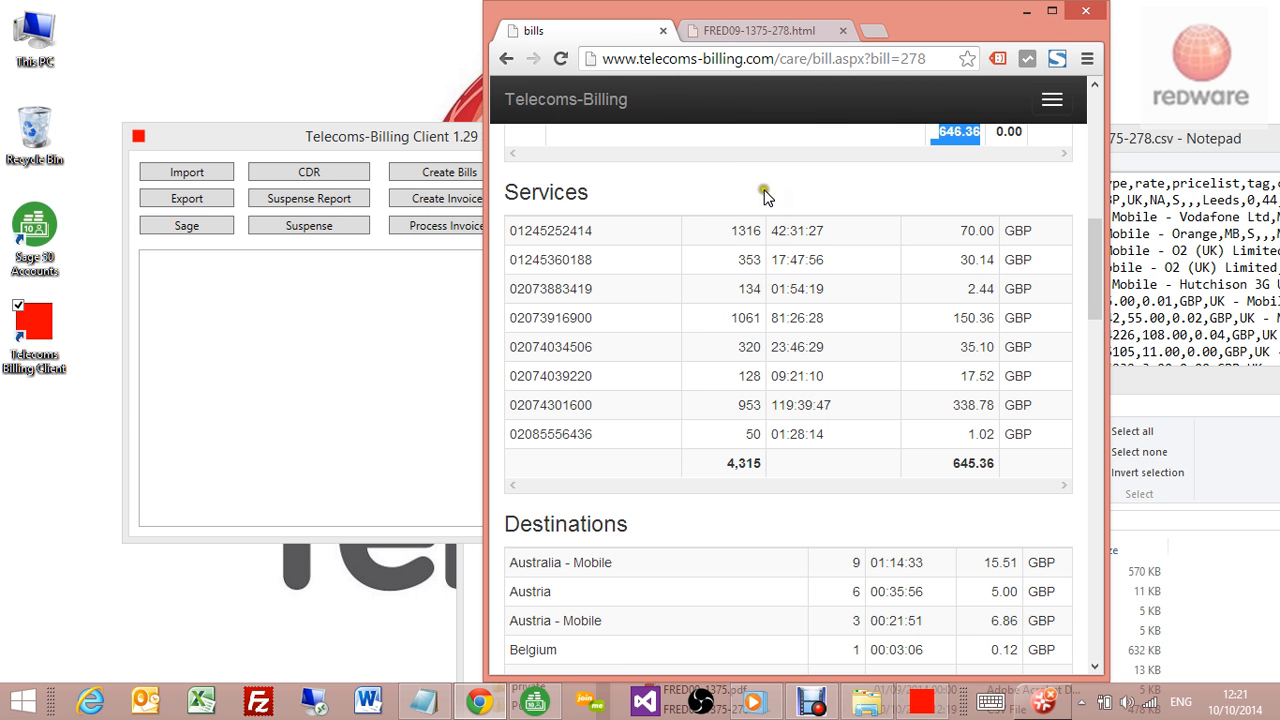
pyautogui.moveTo(932, 21); pyautogui.dragTo(932, 24)
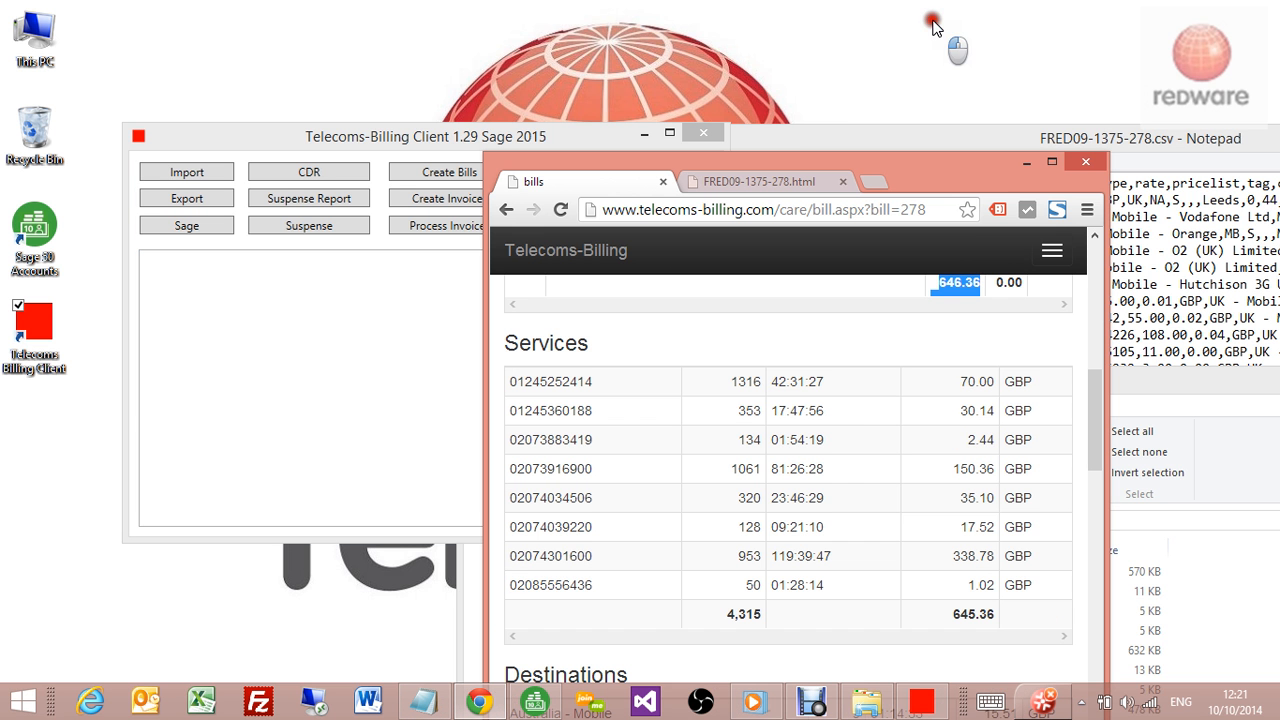
pyautogui.doubleClick(870, 163)
pyautogui.click(748, 45)
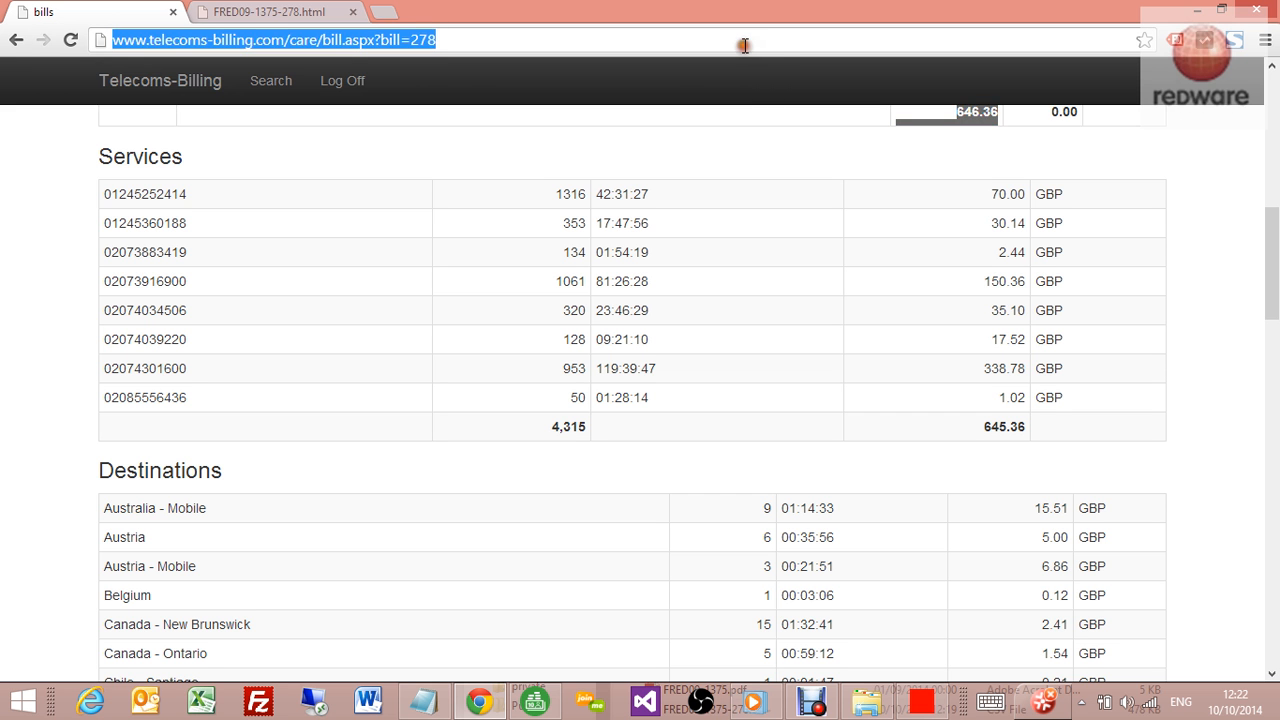
pyautogui.write('www.redware.com')
pyautogui.press('Return')
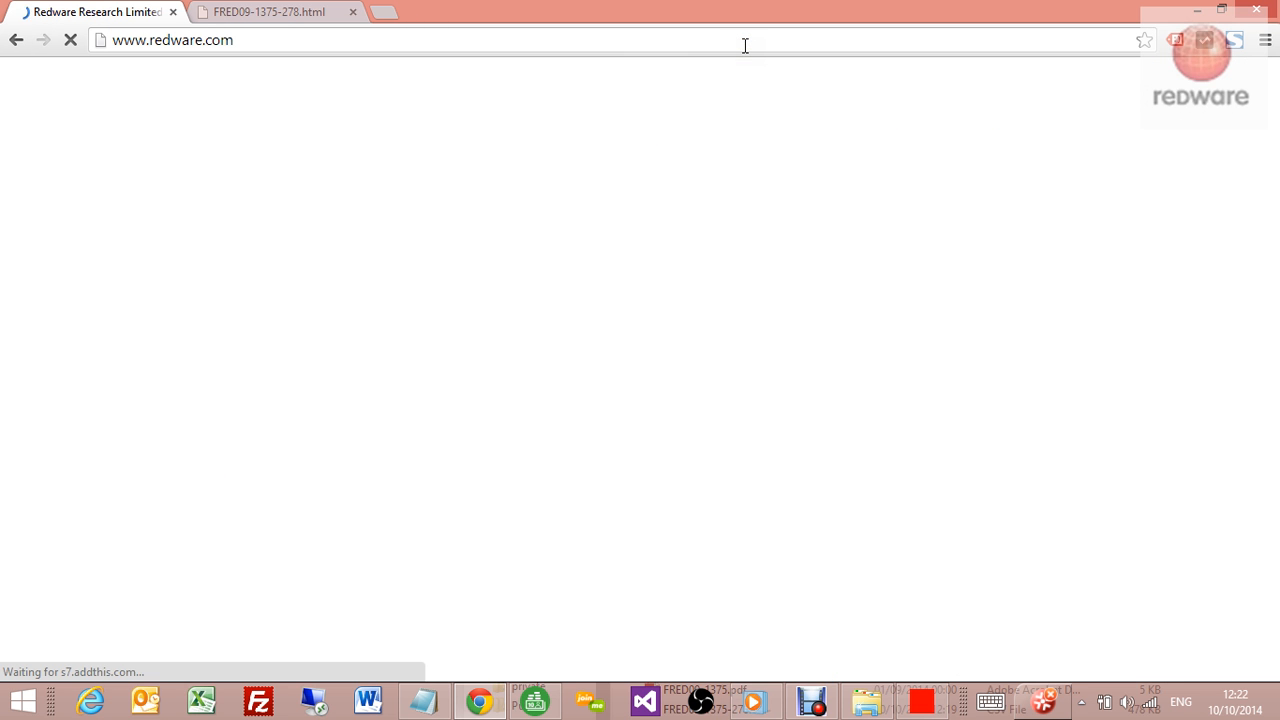
pyautogui.click(866, 92)
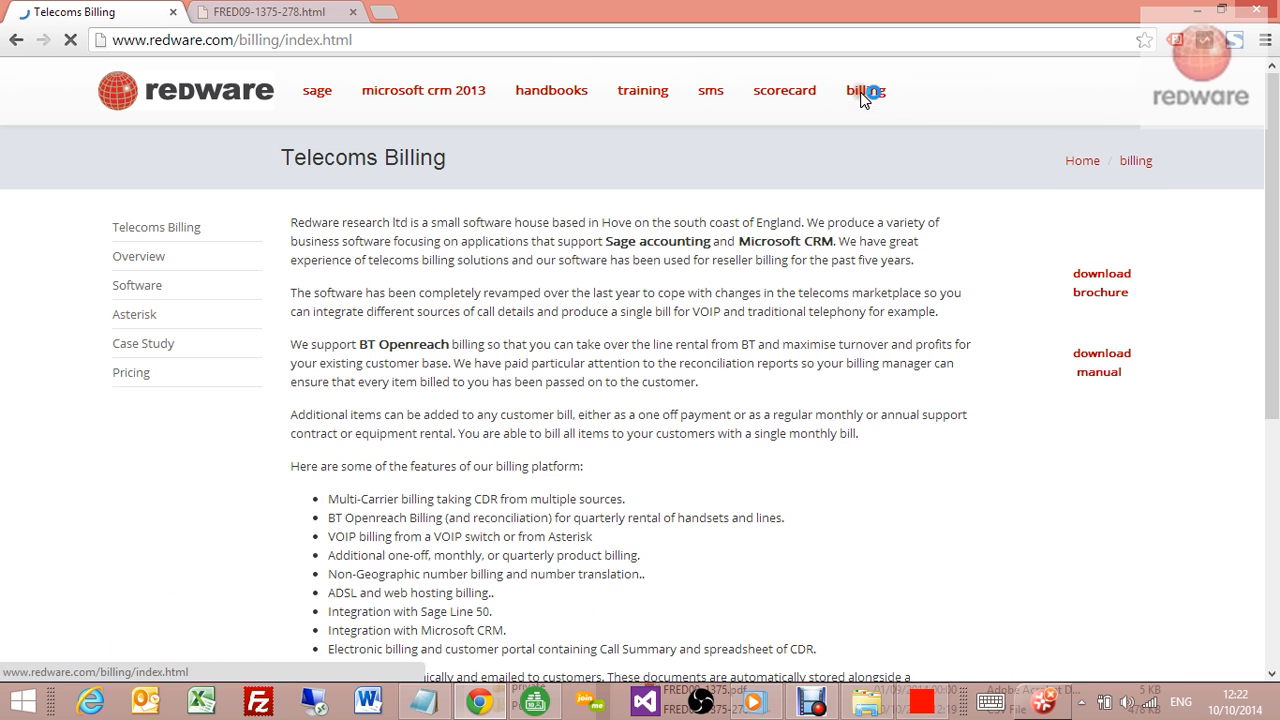